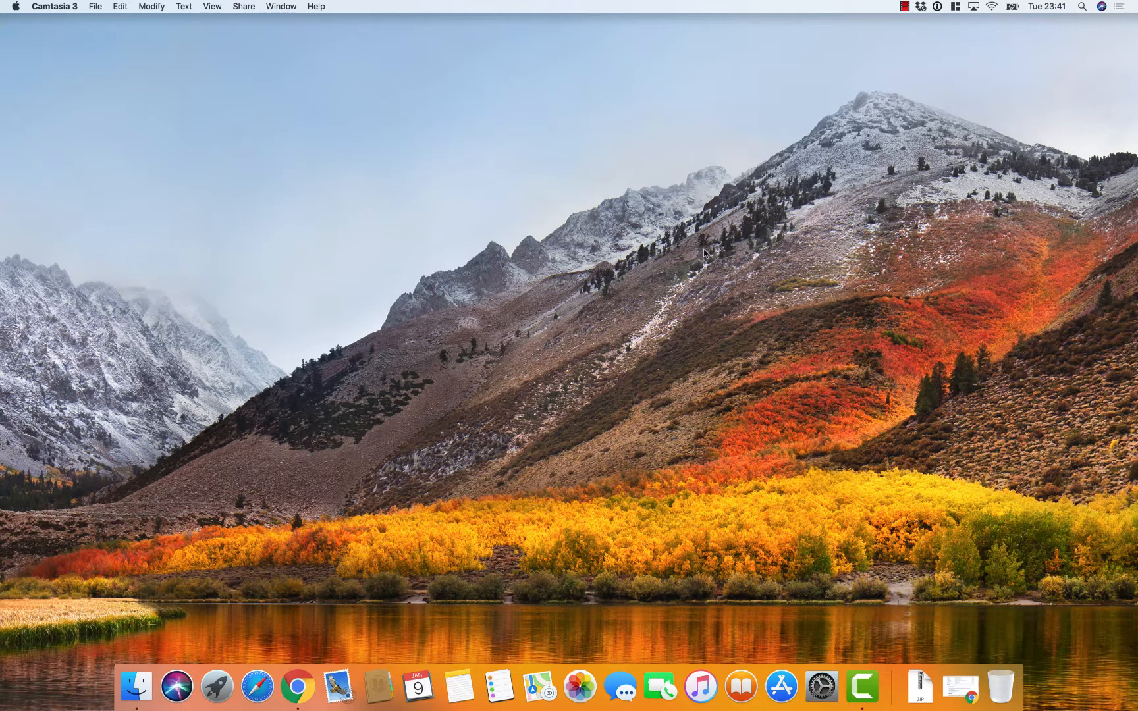
Switch to Chrome and open metamask.io in a new tab.
click(300, 689)
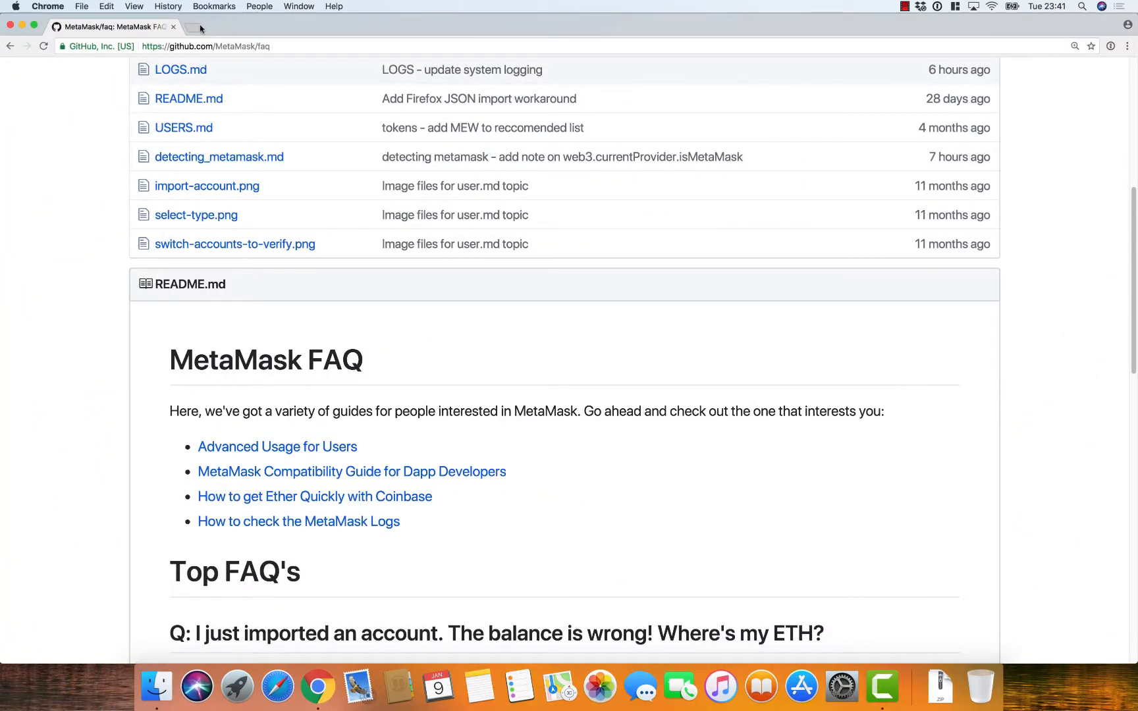
click(198, 29)
text(me)
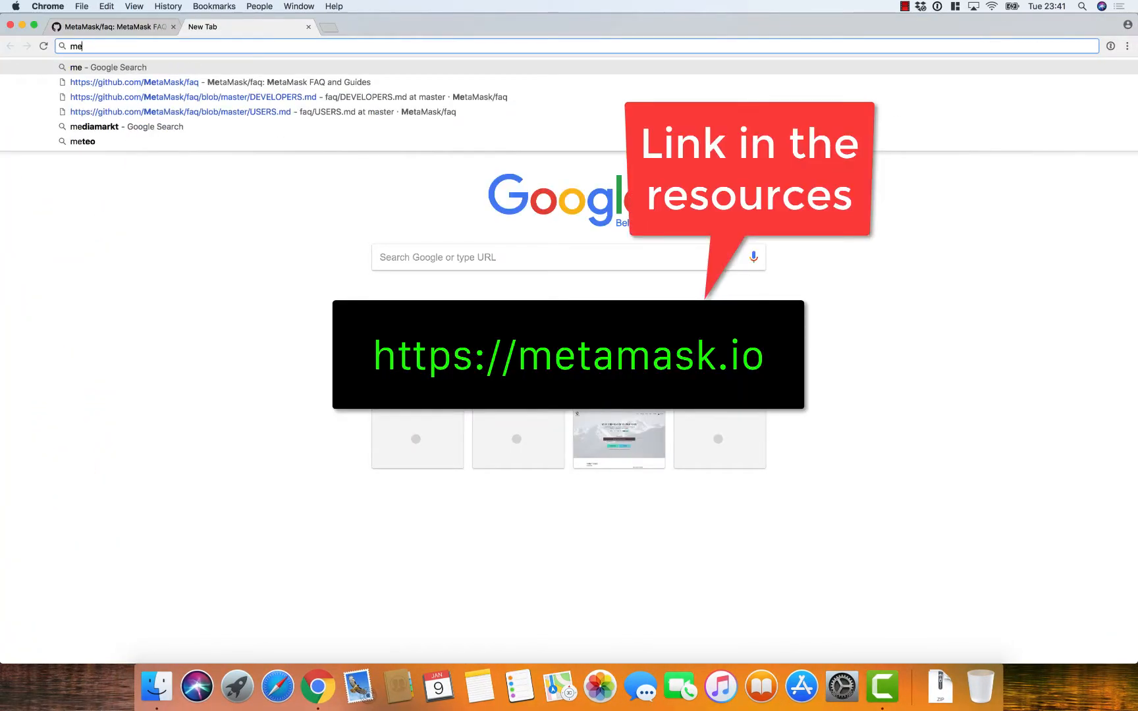
text(tamask.io)
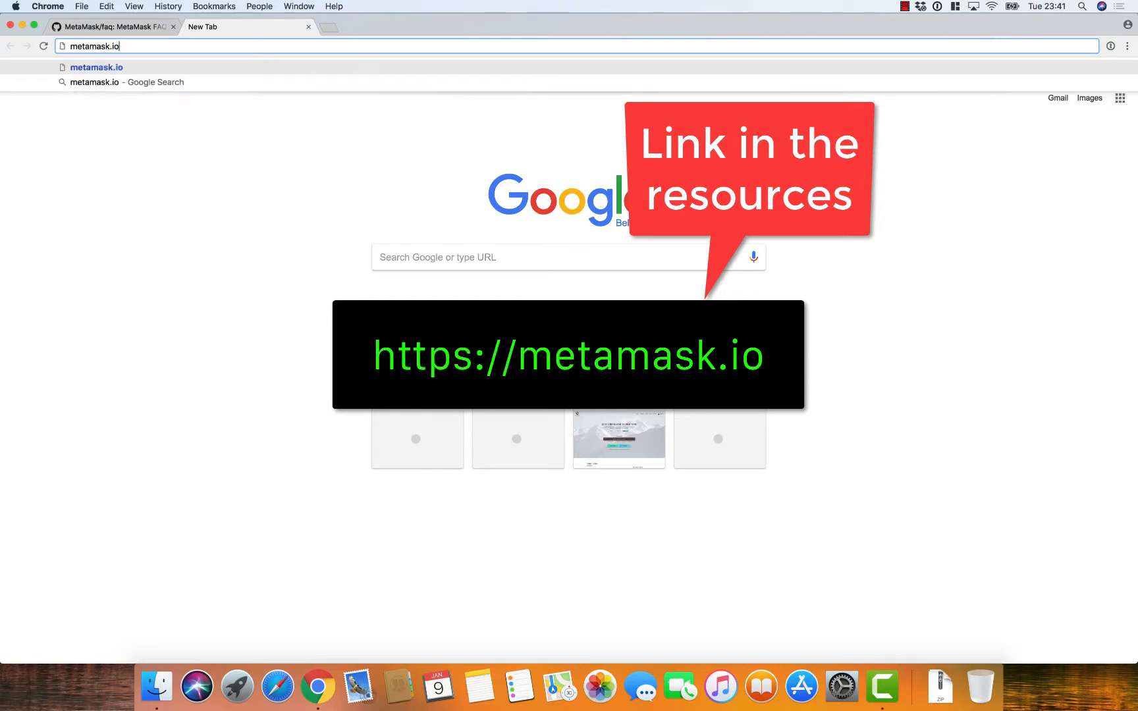
key(Return)
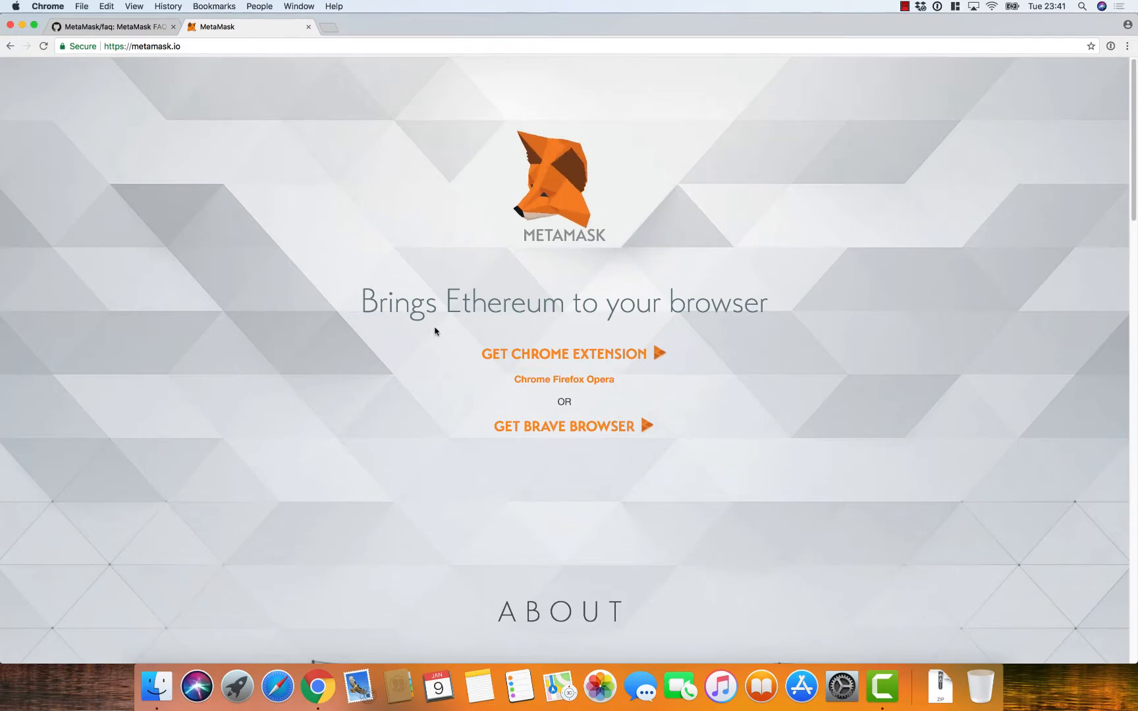
Get the MetaMask extension from the Chrome Web Store and add it to the browser.
click(548, 364)
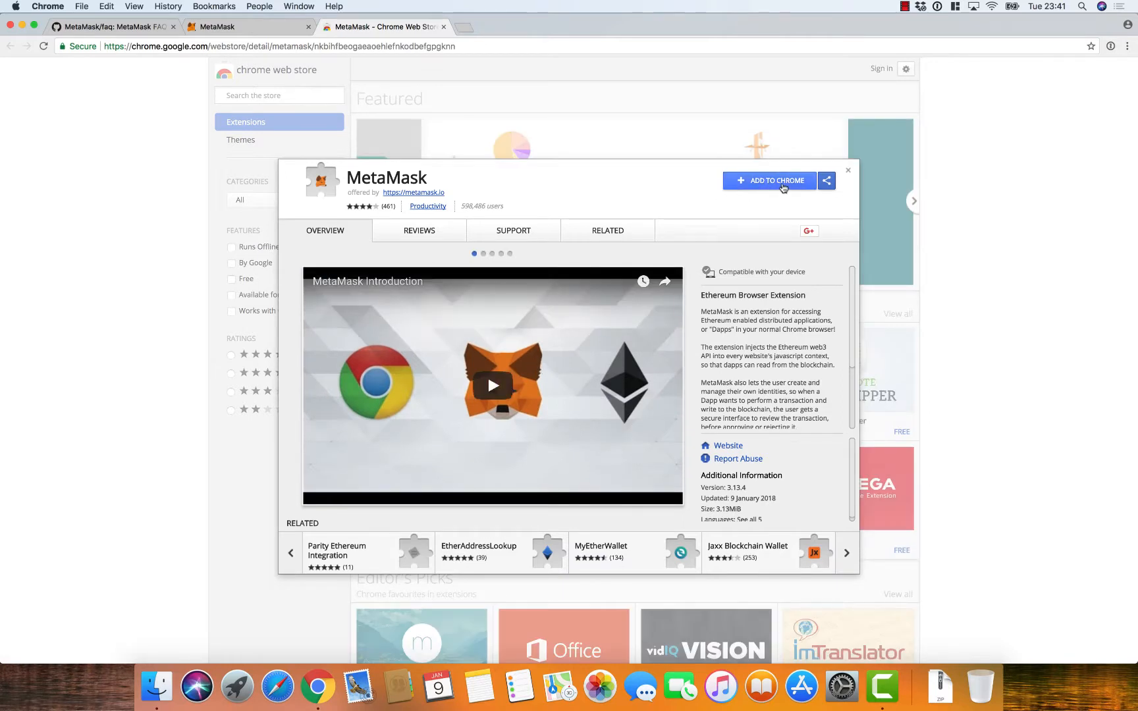
click(783, 186)
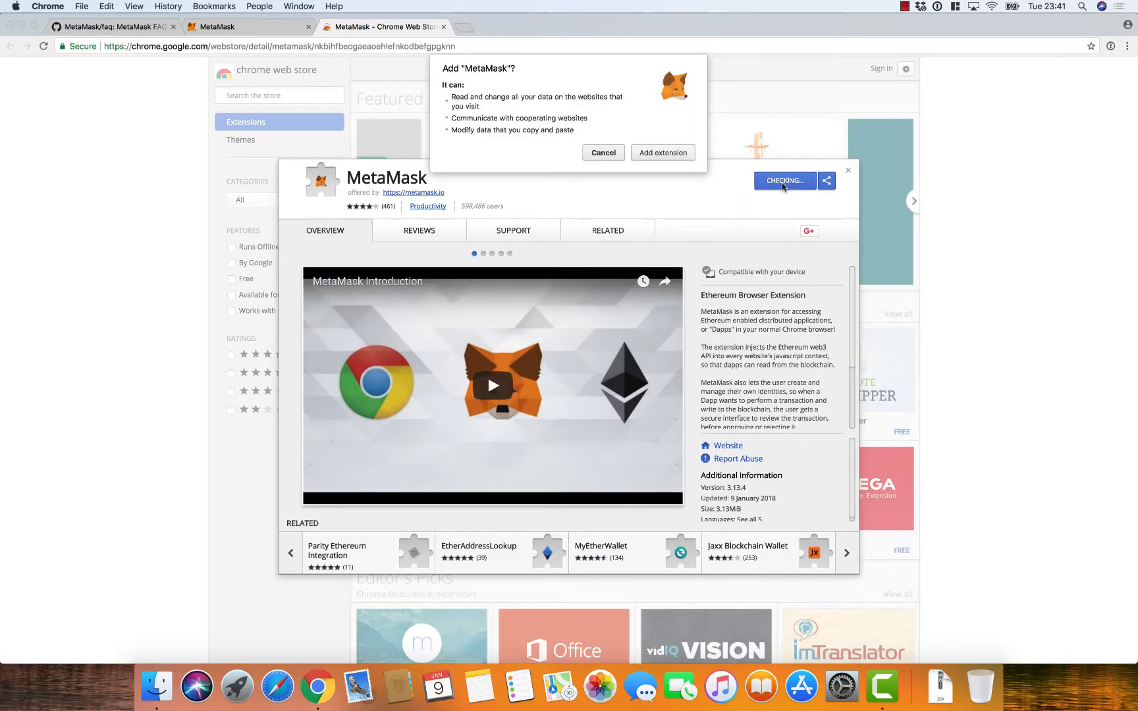
click(658, 153)
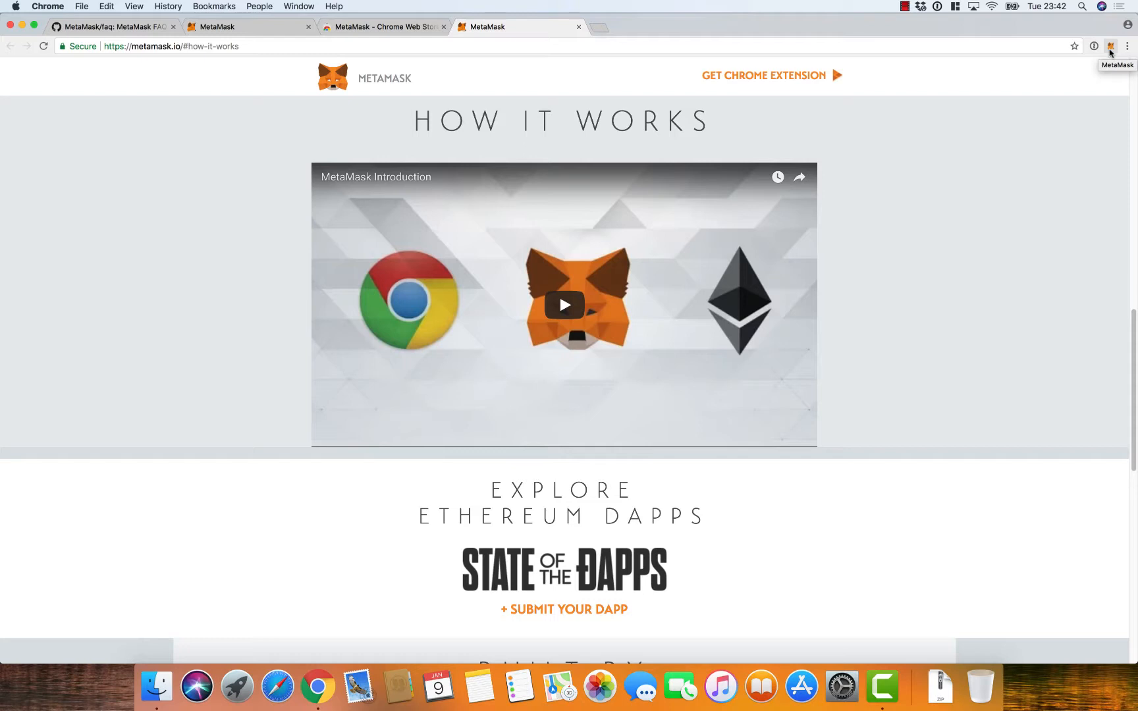
Open the MetaMask extension and accept its privacy notice and the full terms of use.
click(1110, 47)
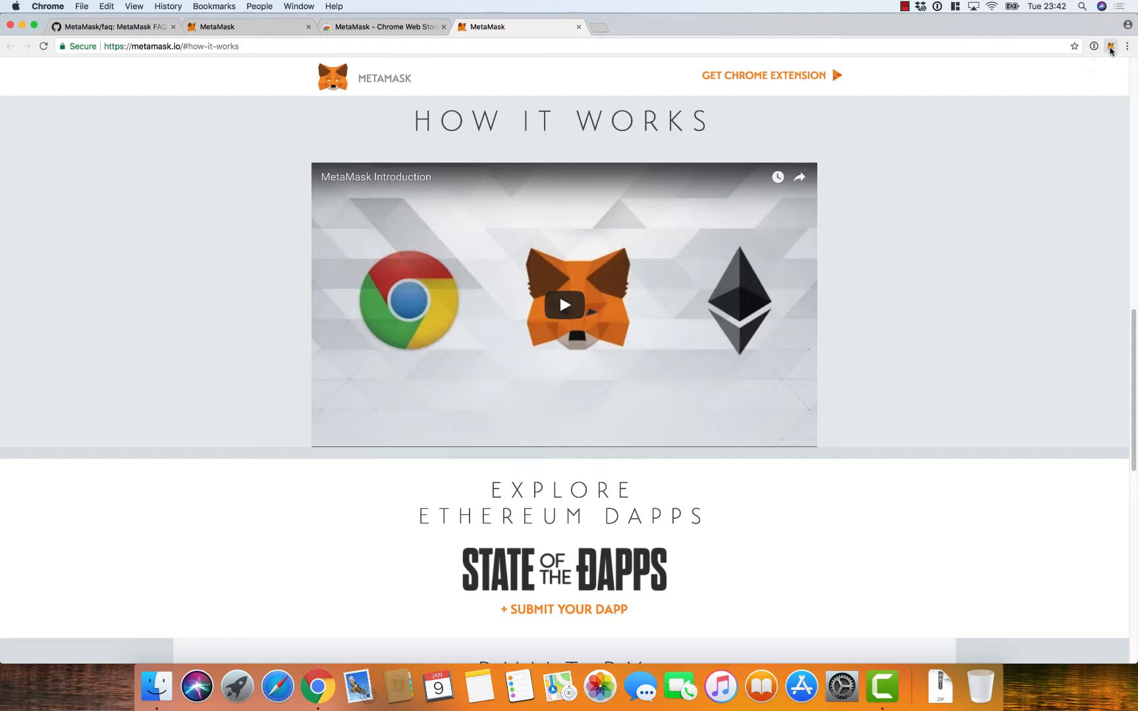
click(1111, 47)
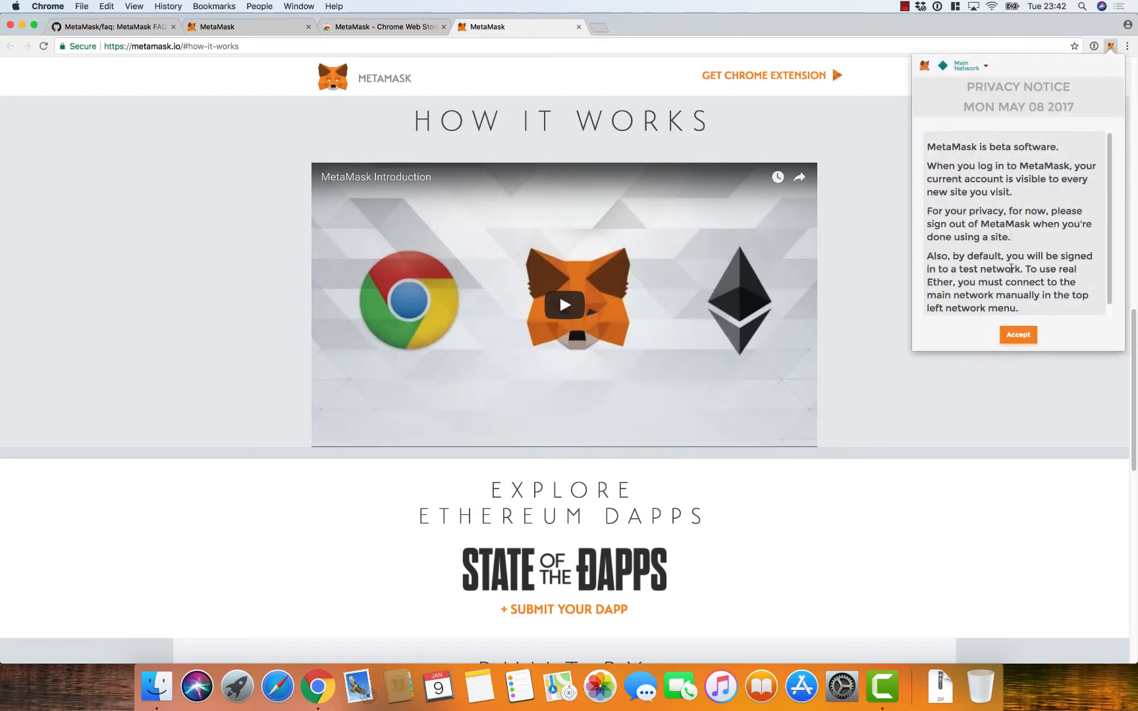
click(1015, 337)
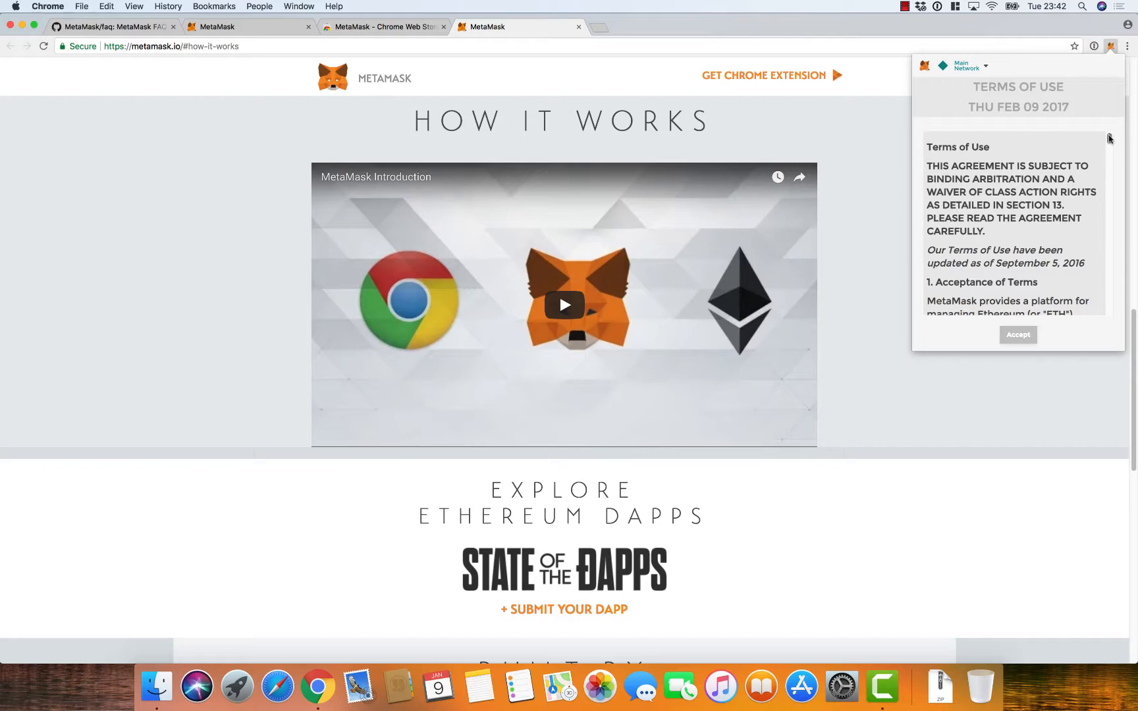
drag(1110, 139, 1110, 310)
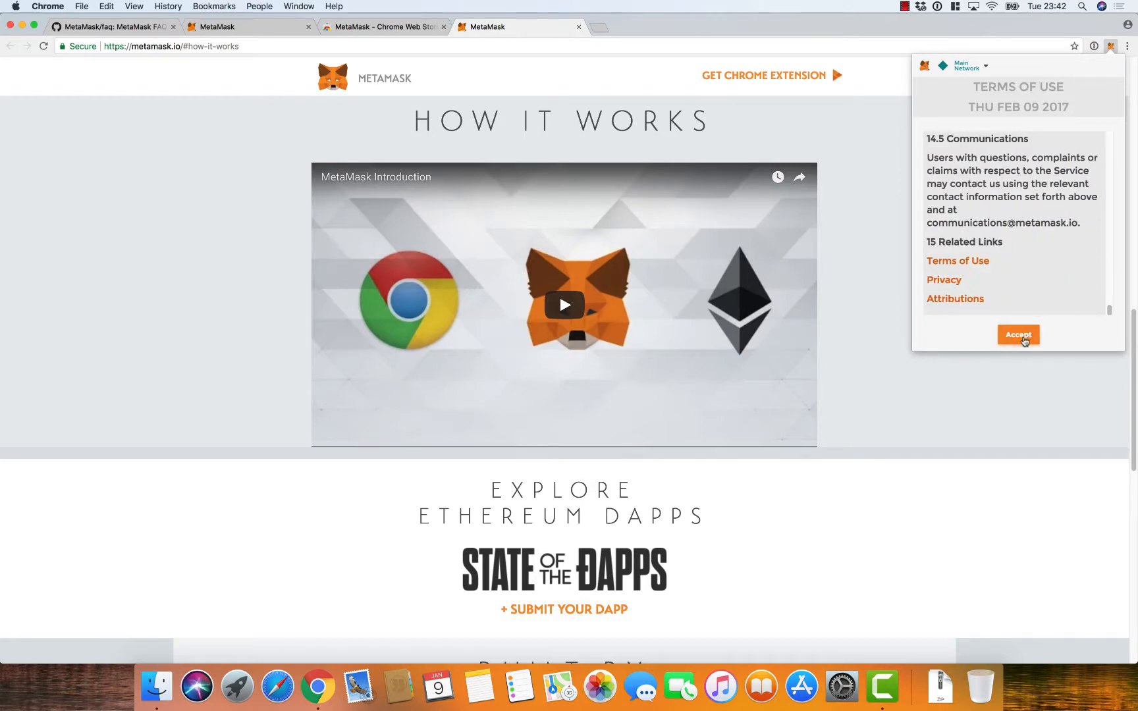
click(1025, 336)
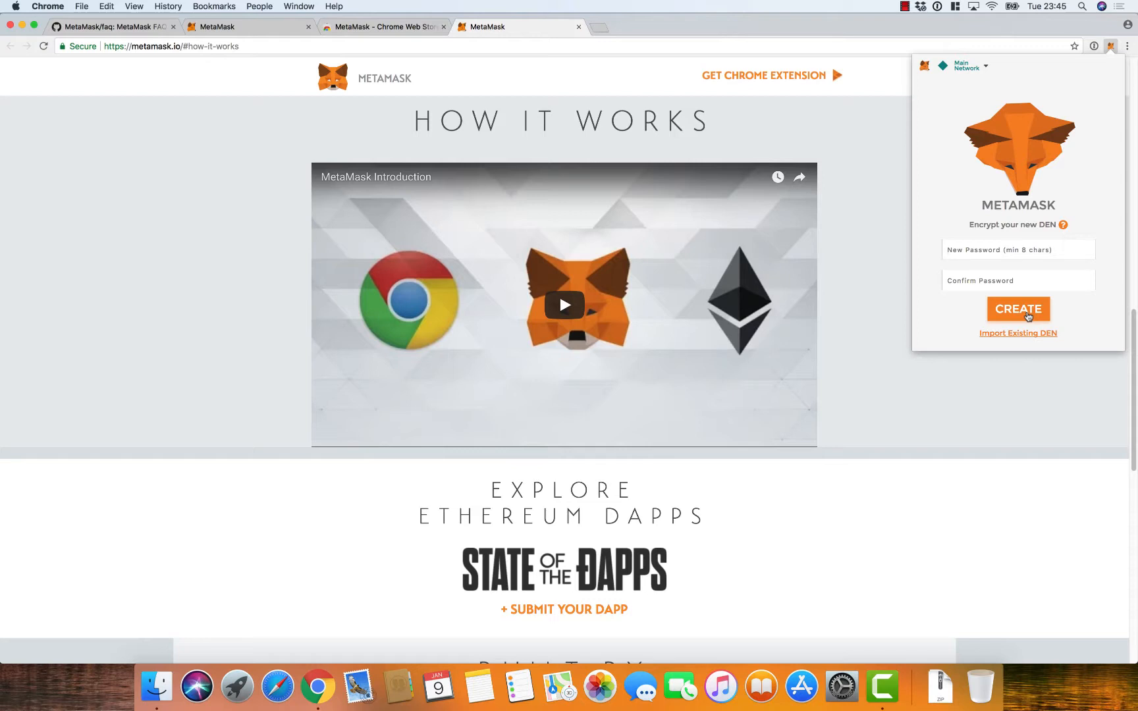
Create the MetaMask vault by entering and confirming a new password, and acknowledge that the seed words are copied somewhere safe.
click(965, 249)
text(•)
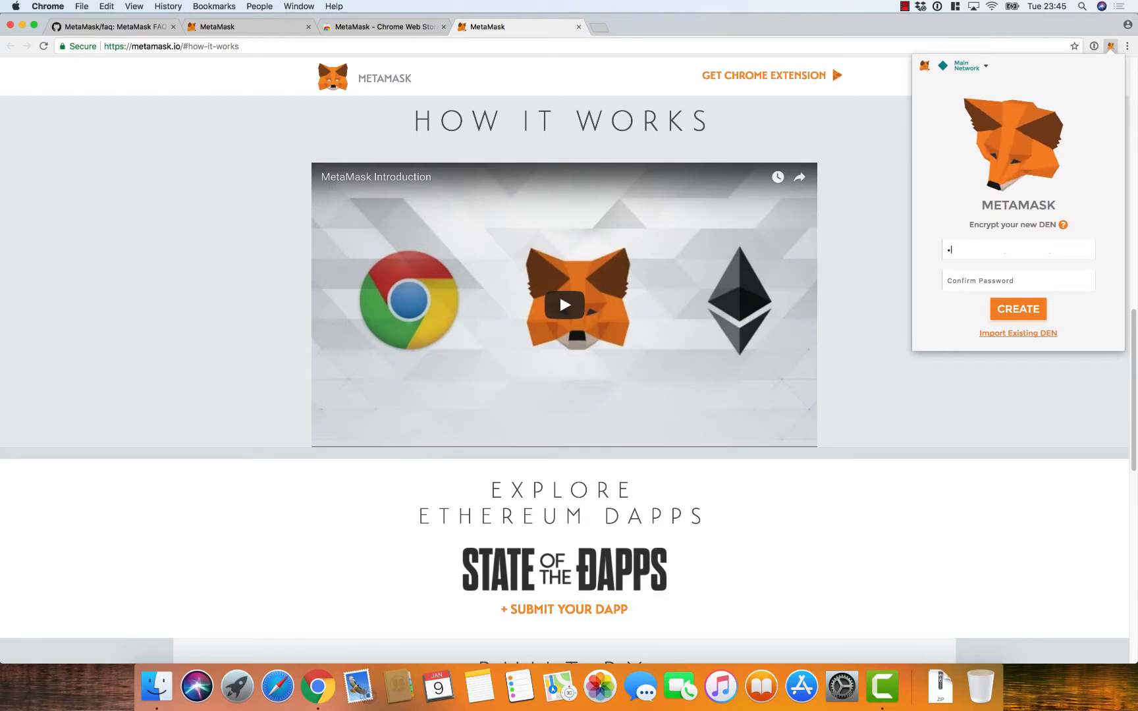
text(•••••)
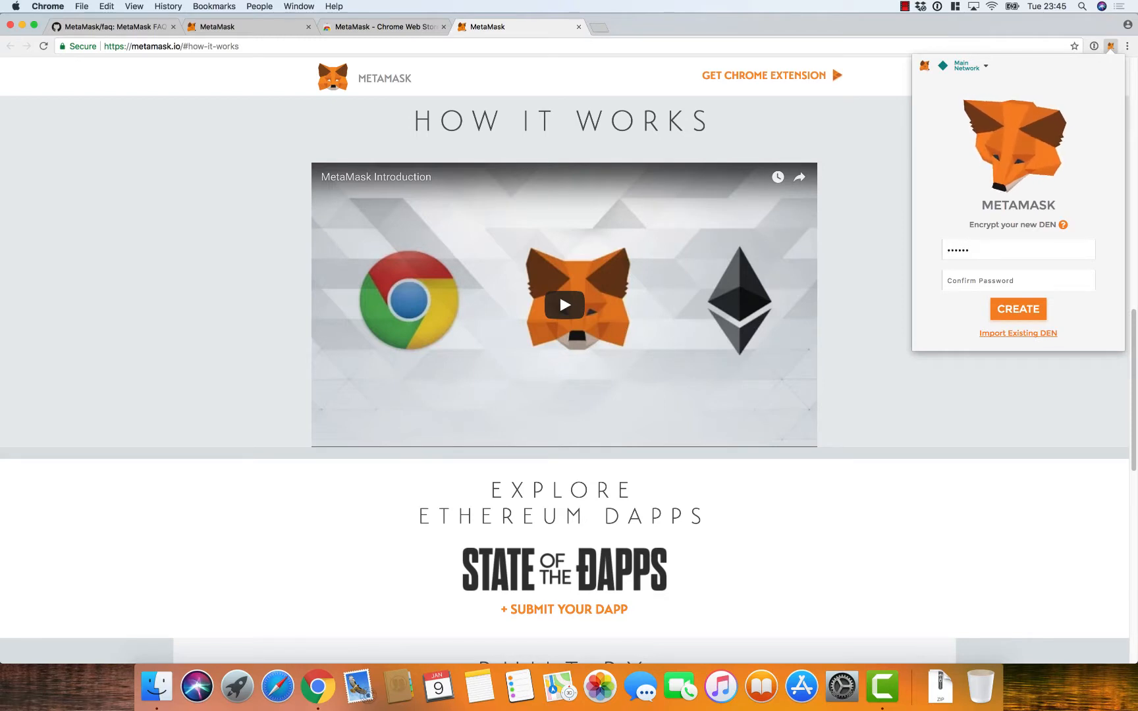
text(•••)
key(Tab)
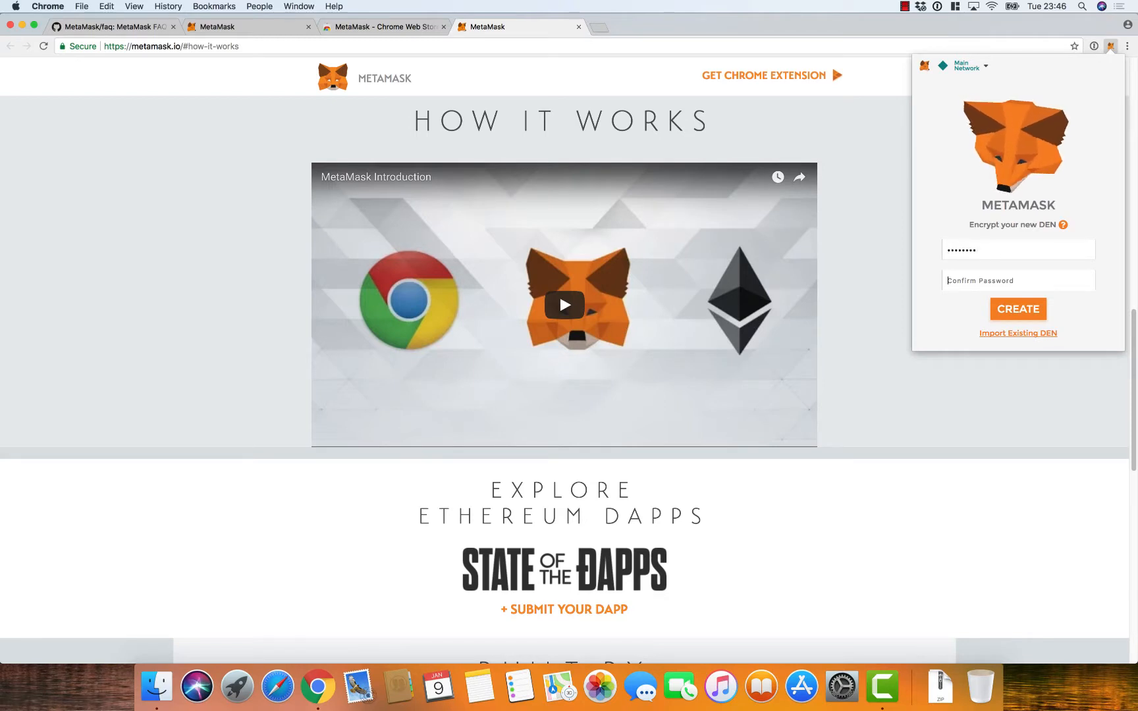
text(•••••••••)
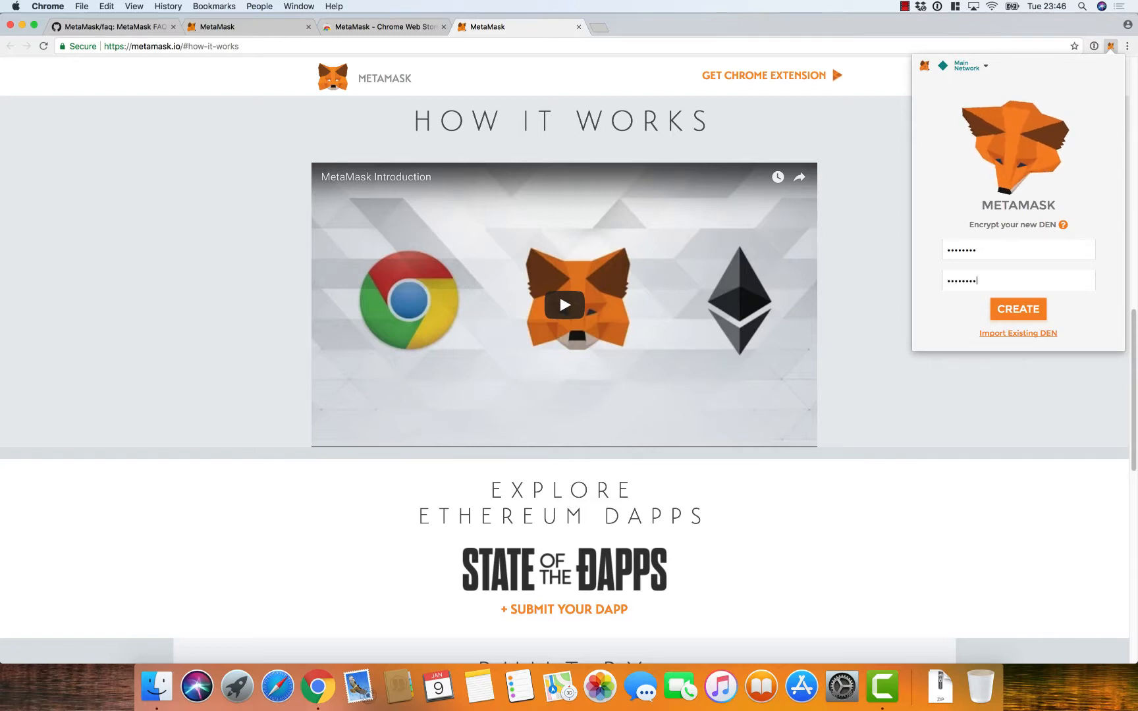
click(1017, 307)
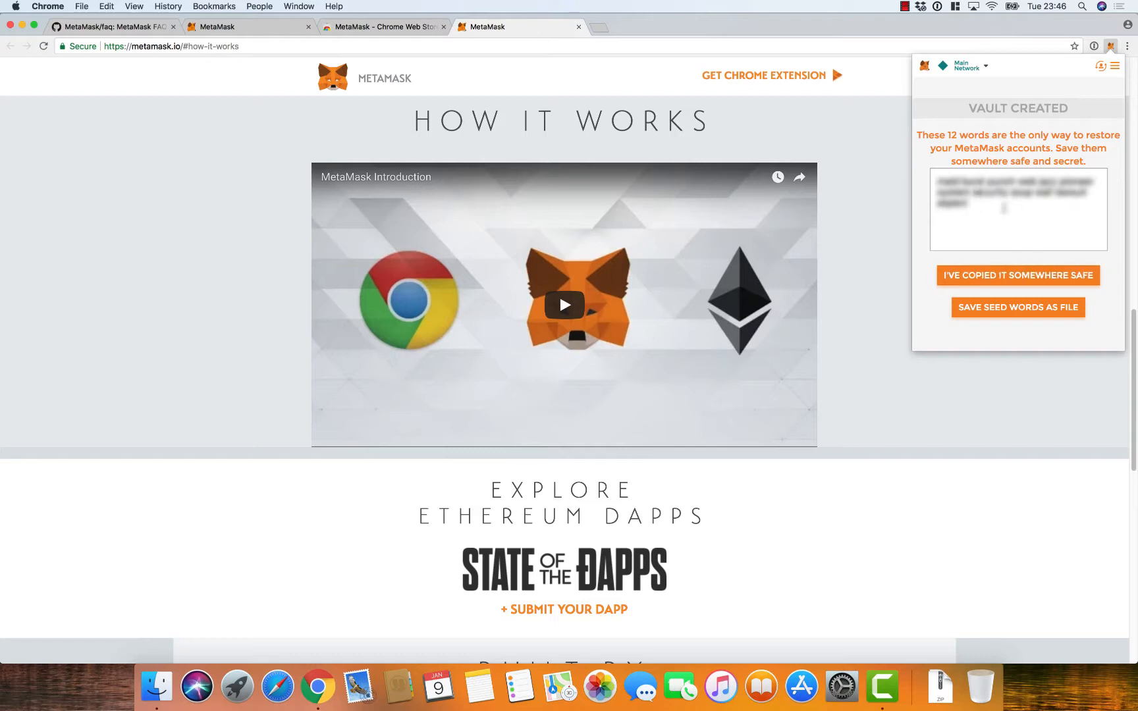
click(976, 282)
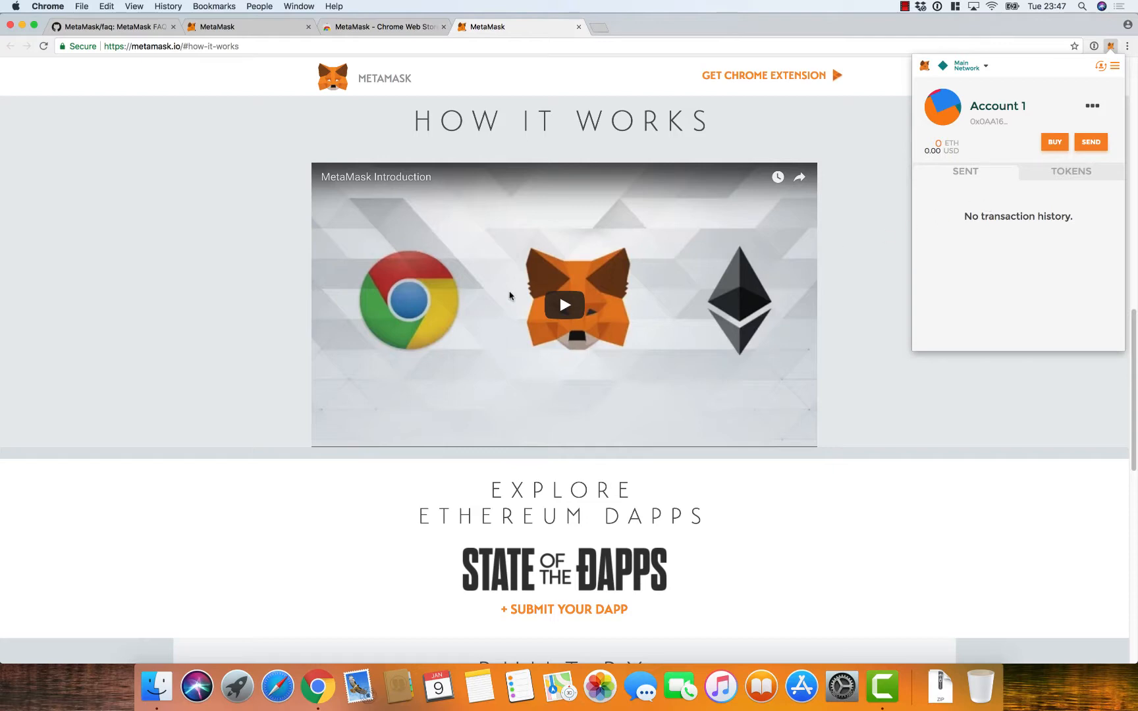
Launch Ganache and look through its list of accounts.
key(super+space)
text(gana)
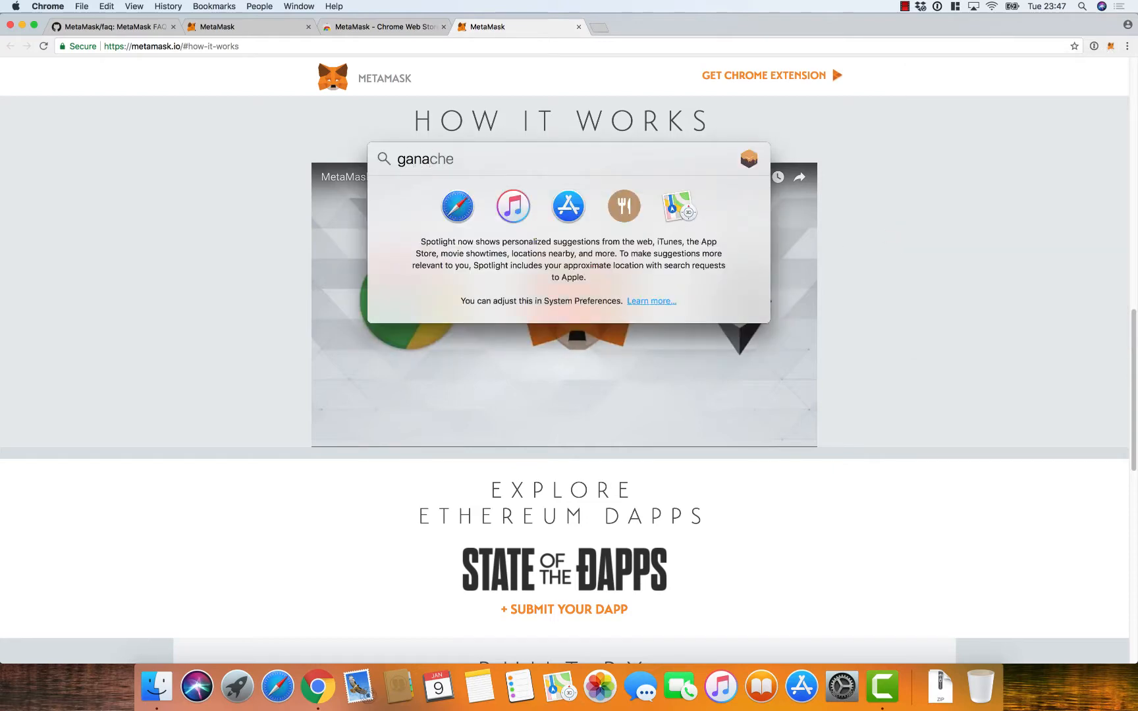
key(Return)
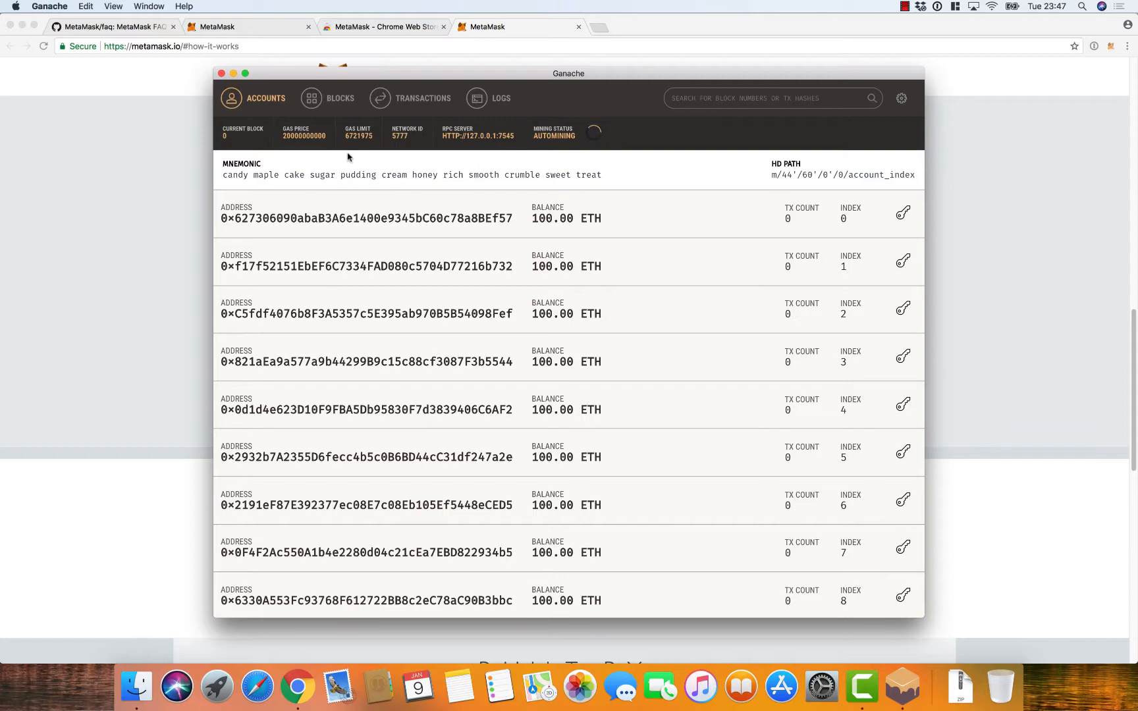
scroll(384, 191, down, 2)
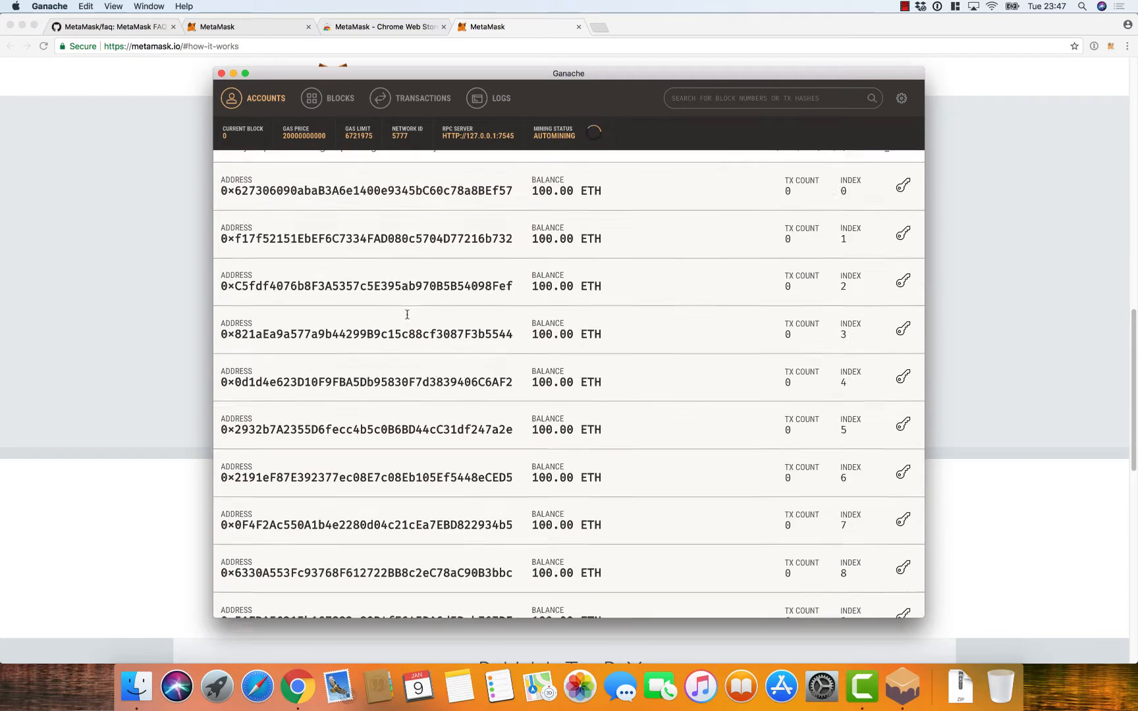
scroll(407, 315, up, 2)
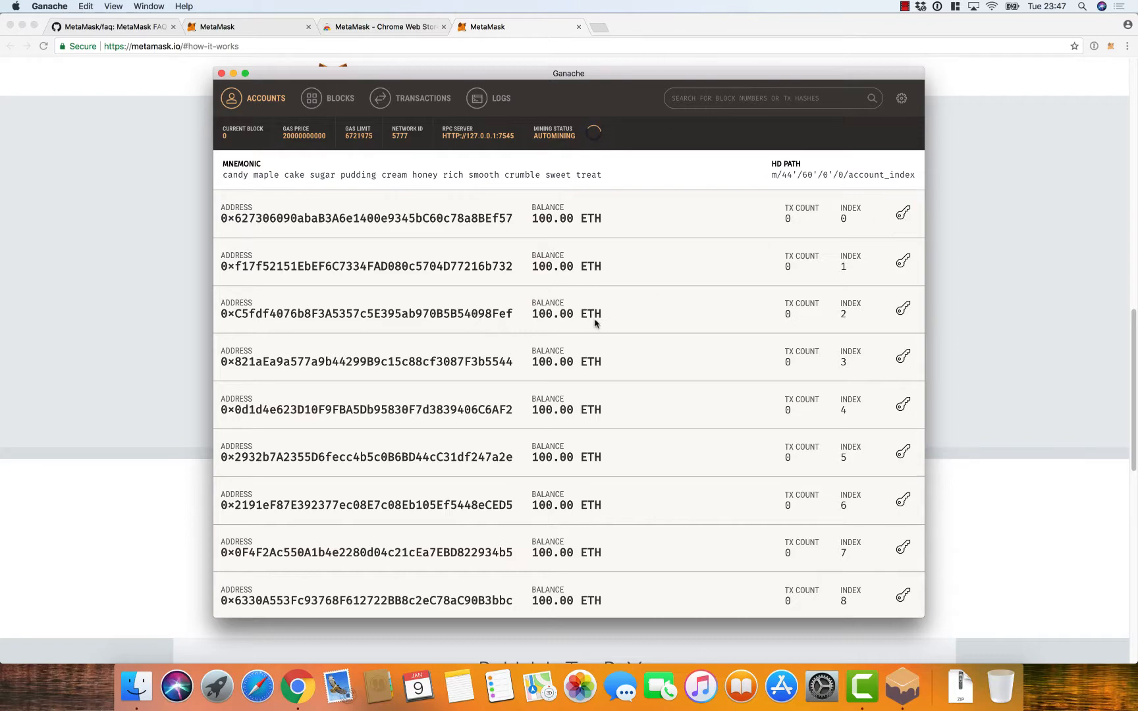
Copy the private key of the Ganache account at index 0 and close the key dialog.
click(903, 213)
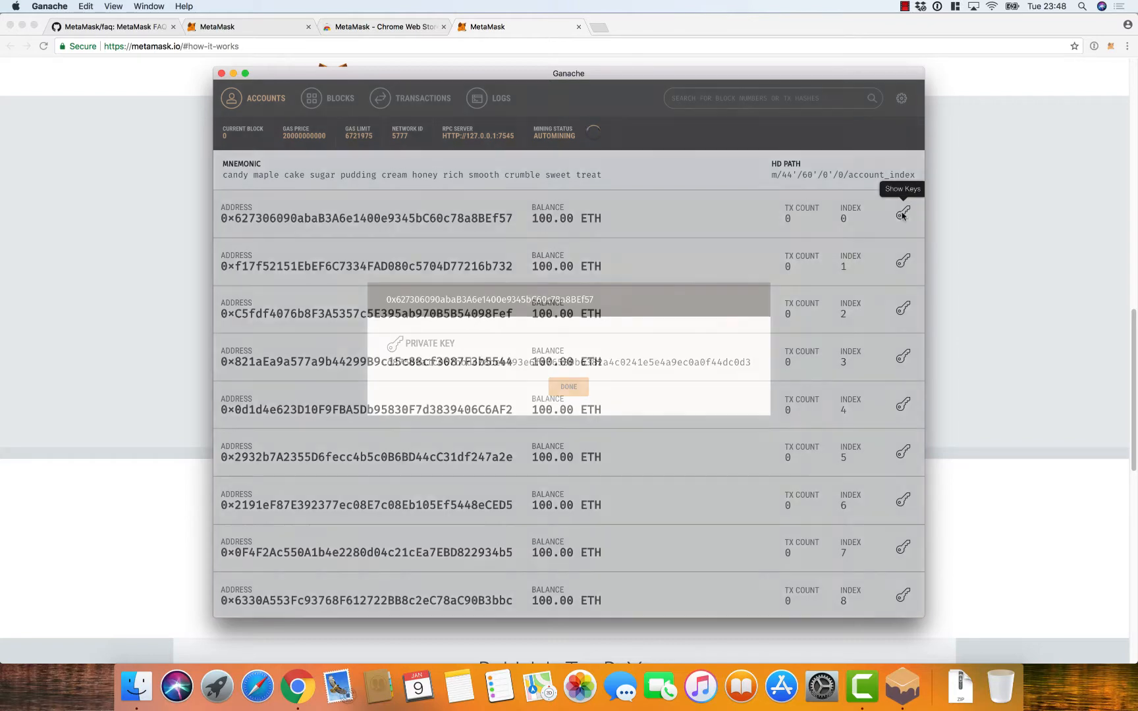
double_click(481, 364)
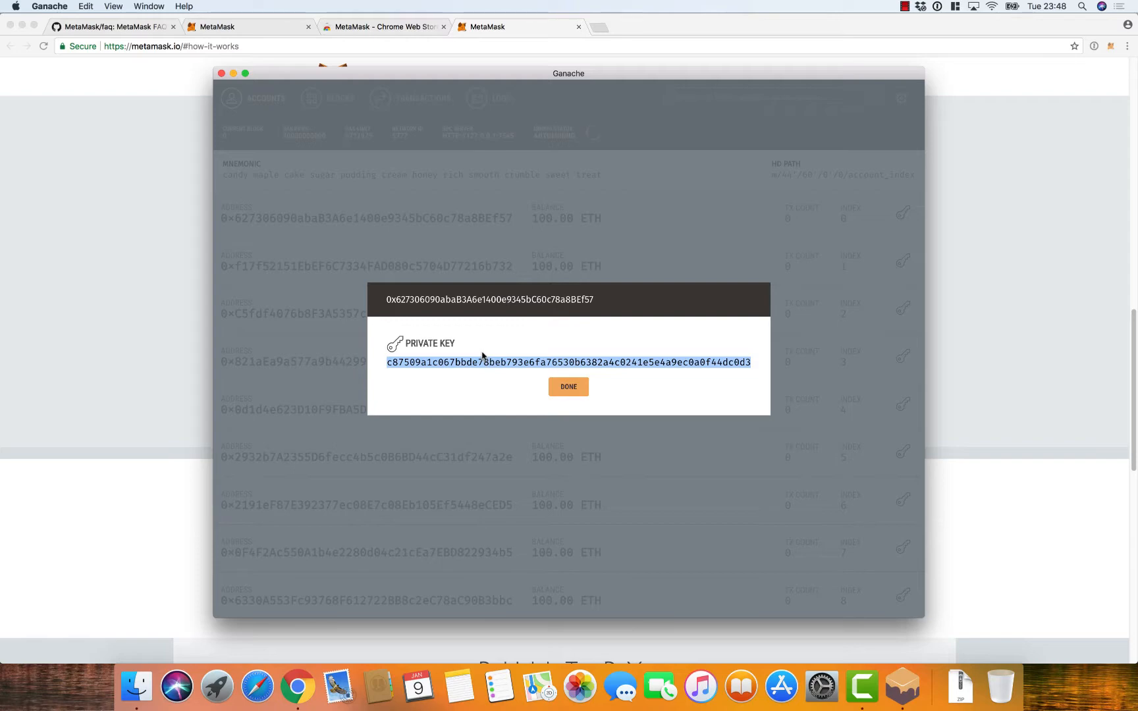
click(569, 387)
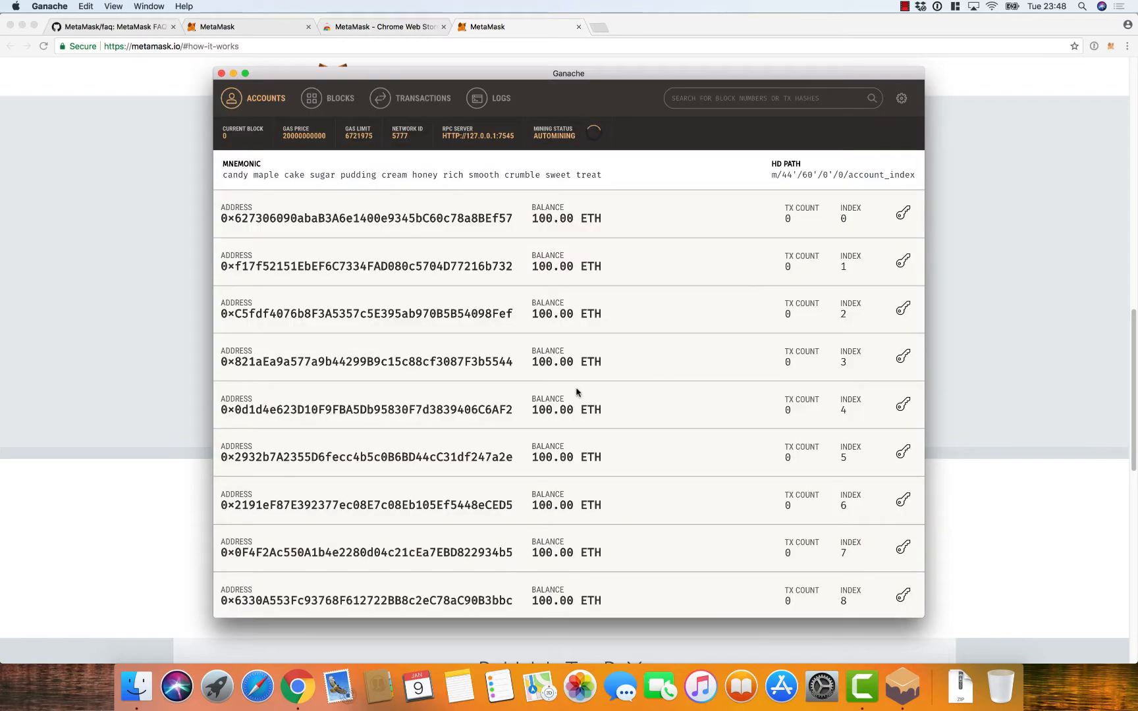
click(298, 687)
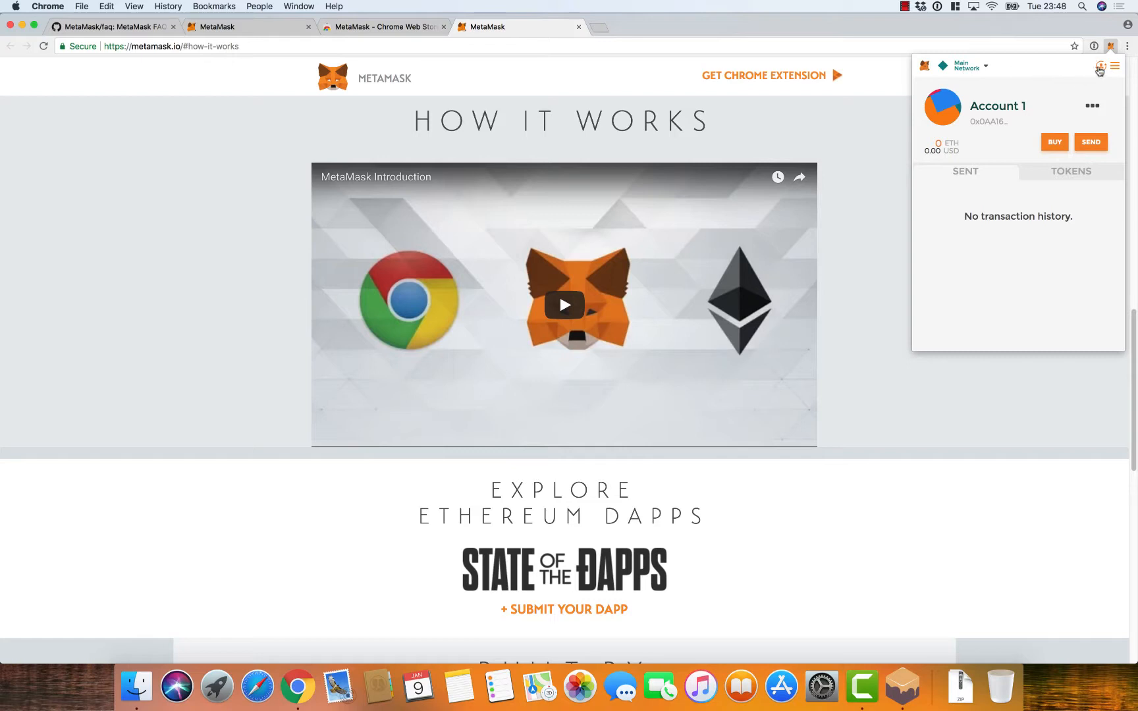
click(980, 69)
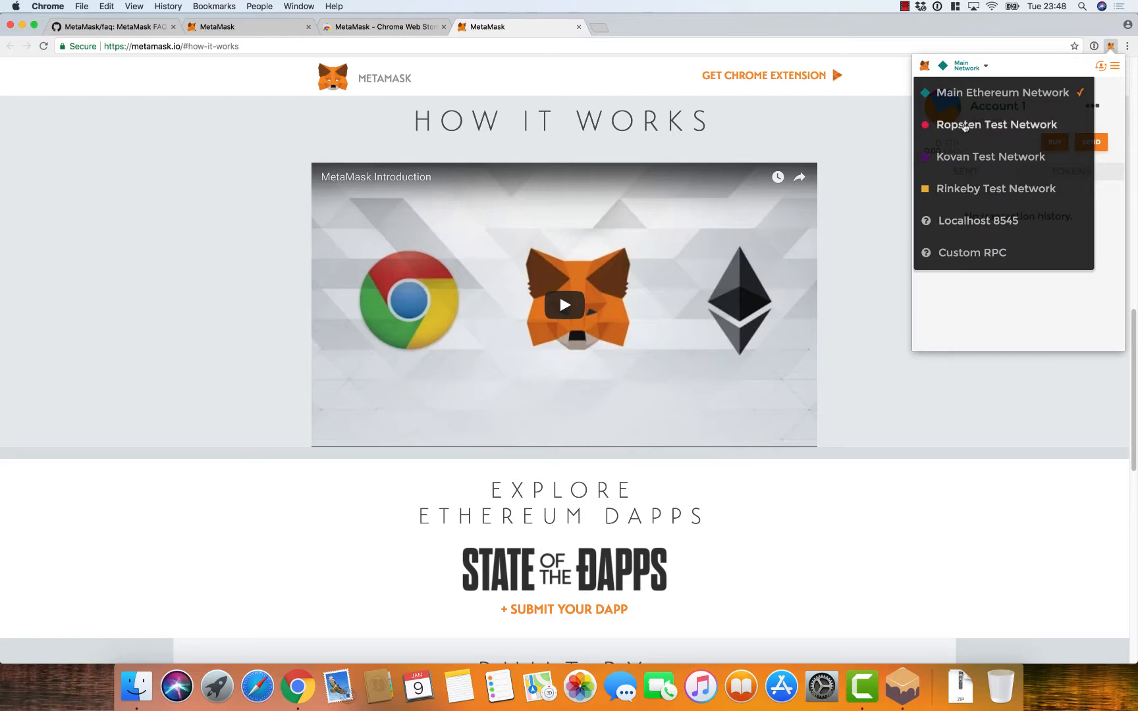
click(968, 257)
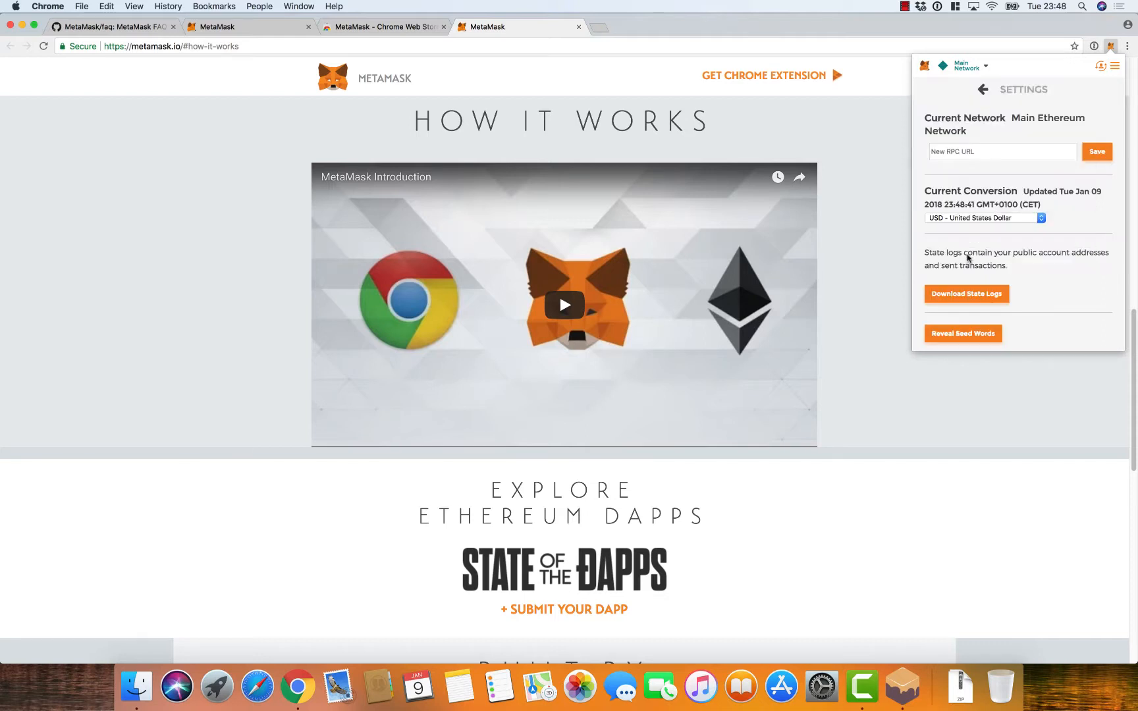
click(962, 153)
text(http://localhost:7545)
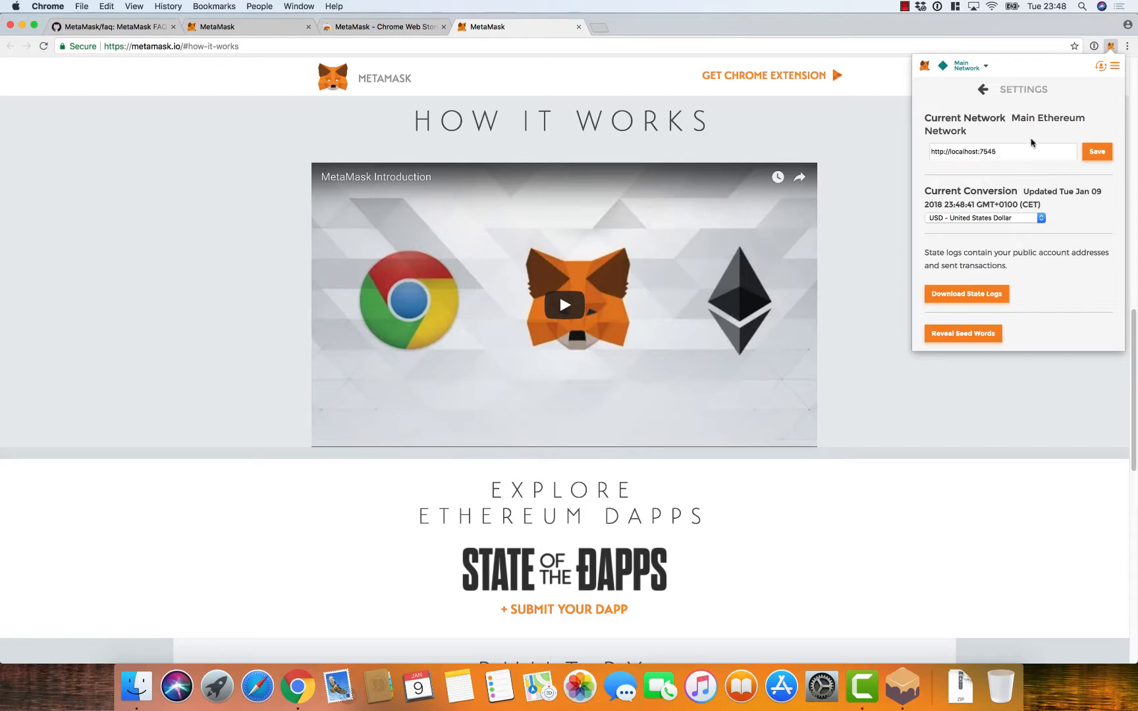
click(1099, 152)
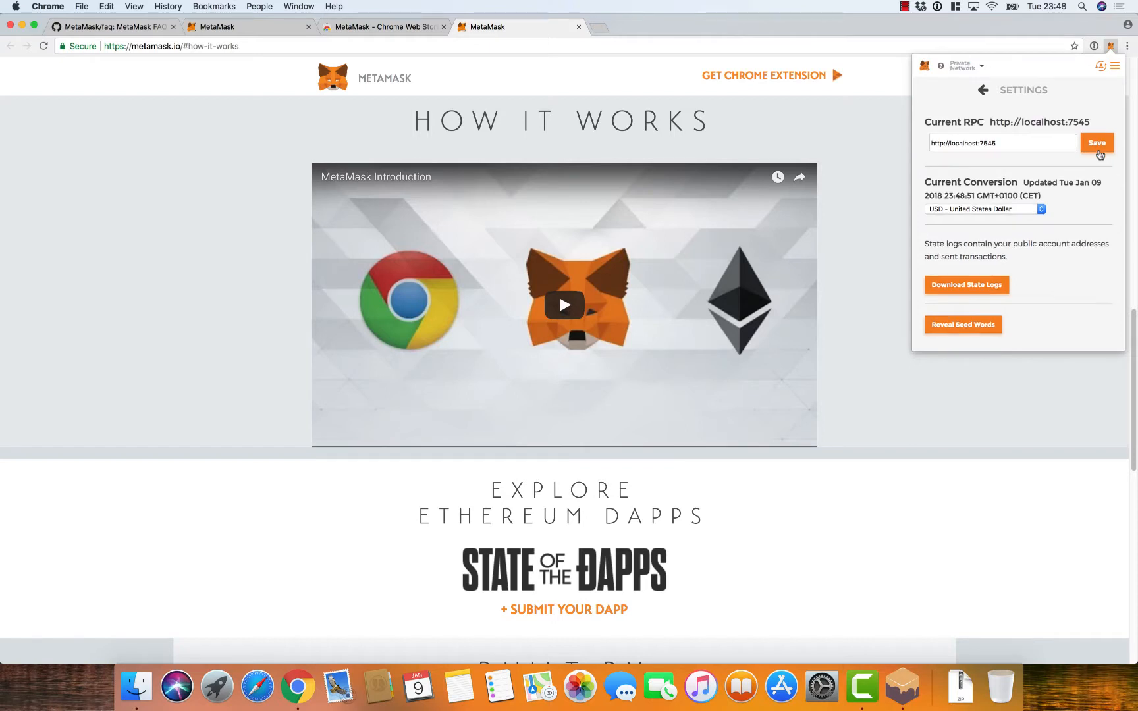
click(986, 91)
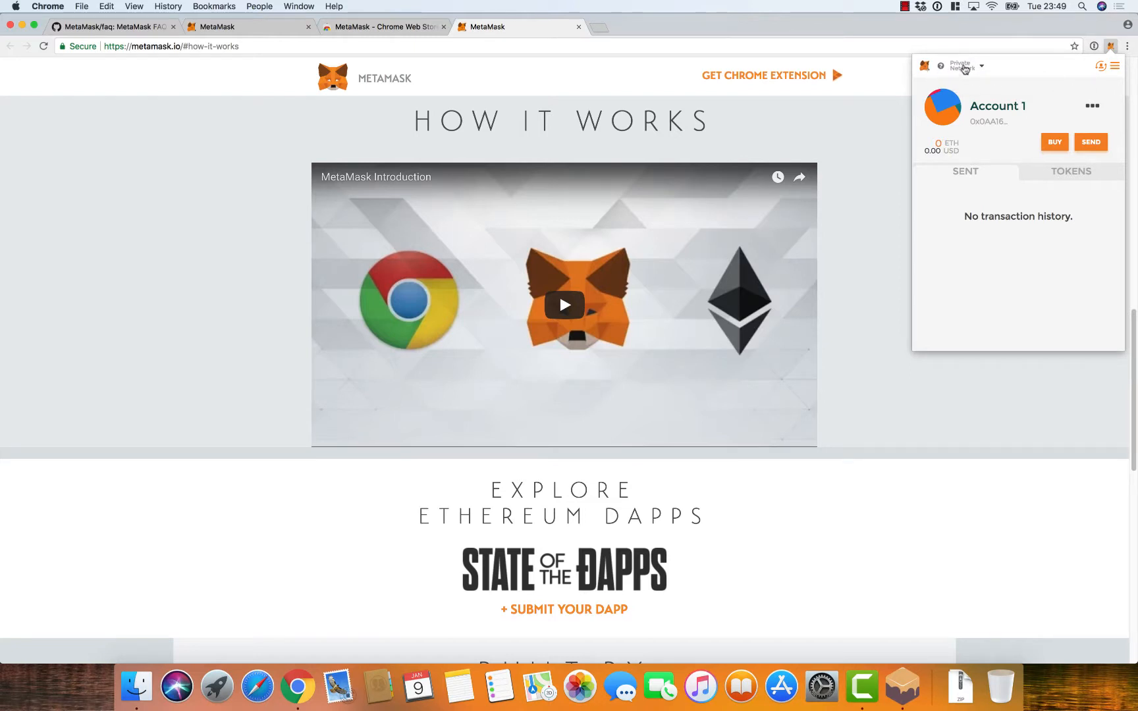
Import an account into MetaMask with type Private Key, pasting the private key copied from the Ganache account at index 0.
click(1102, 68)
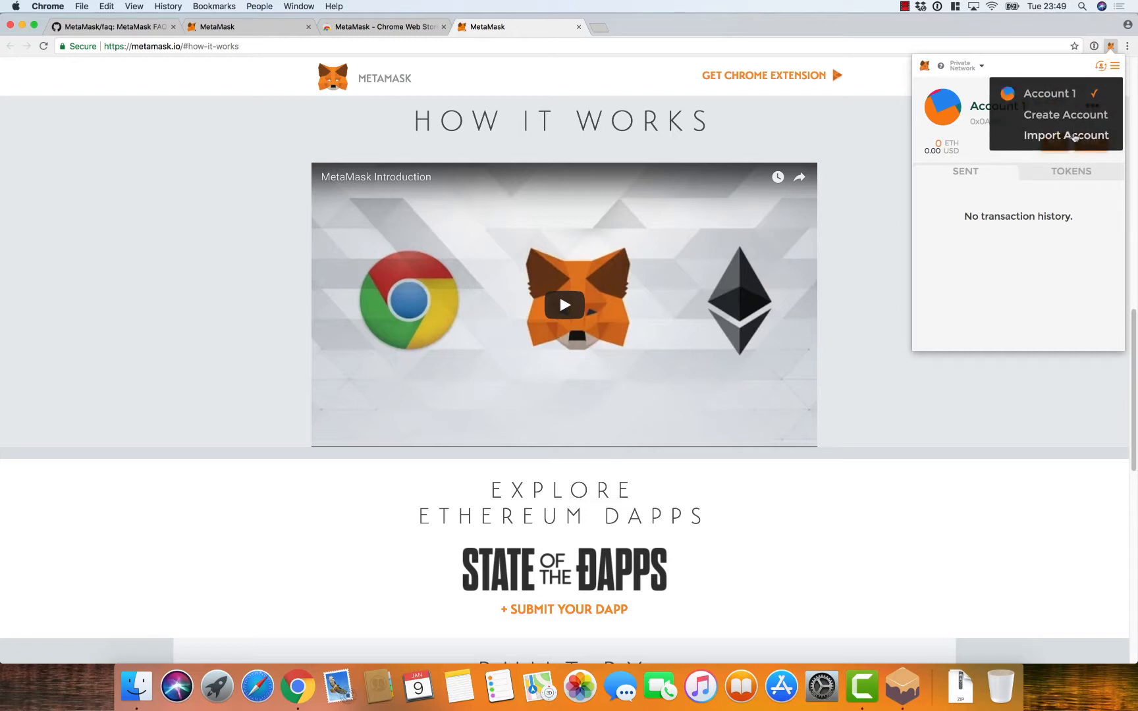
click(1075, 137)
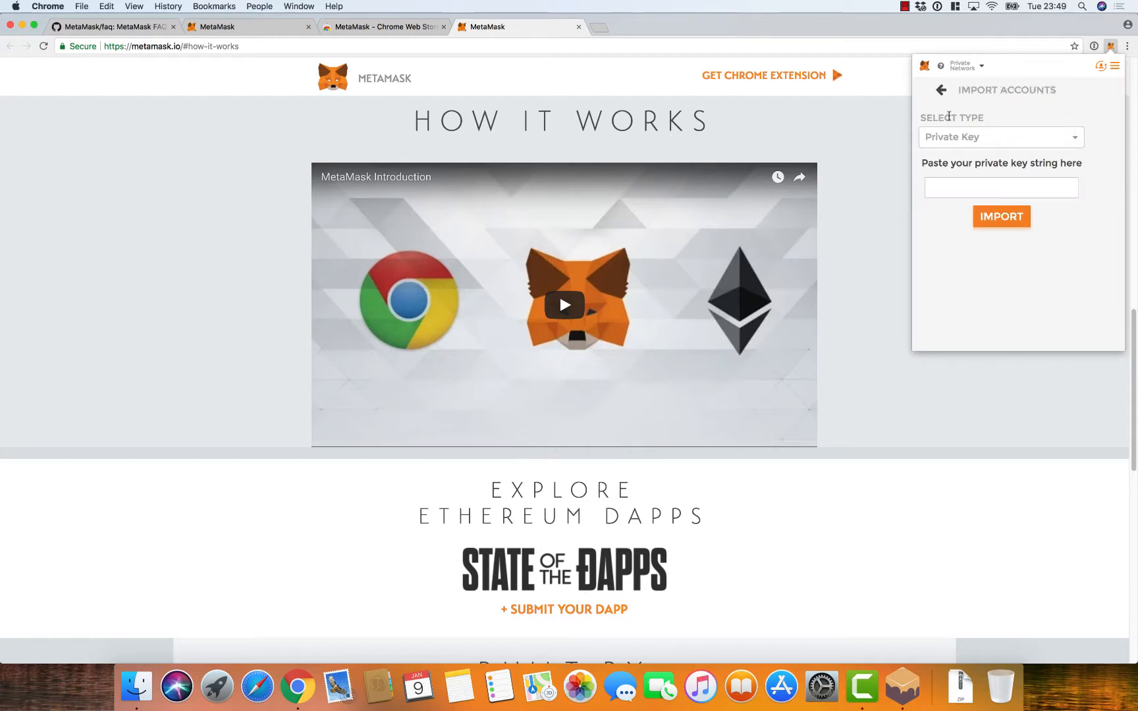
click(1001, 137)
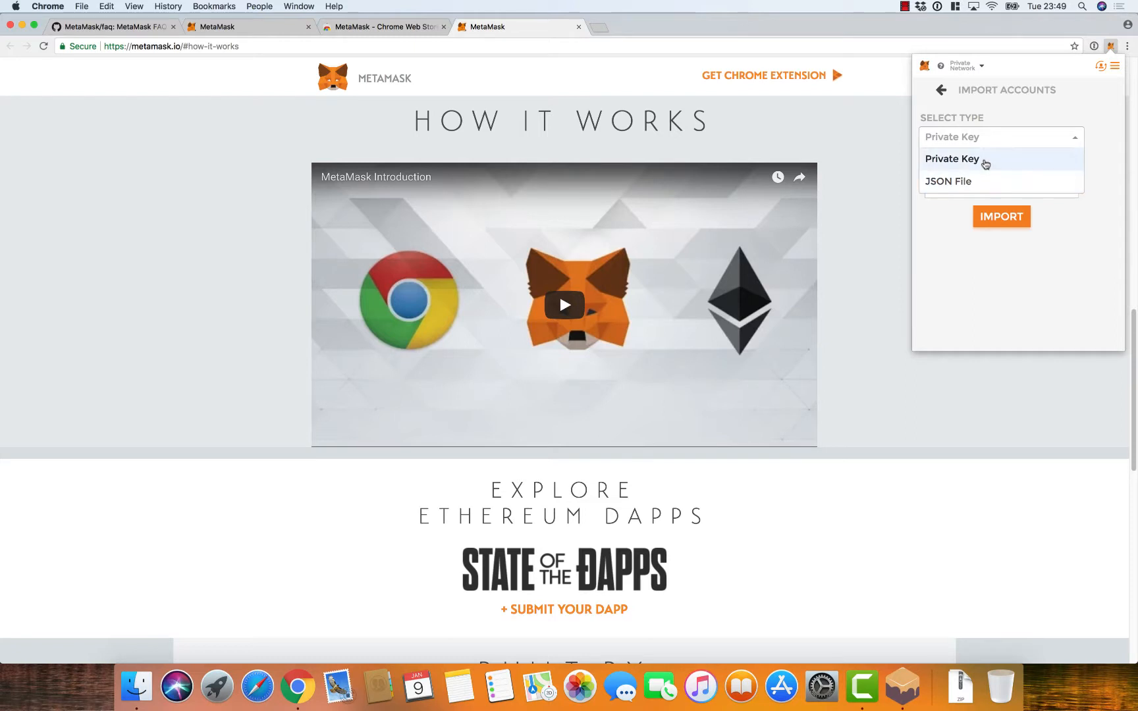
click(984, 159)
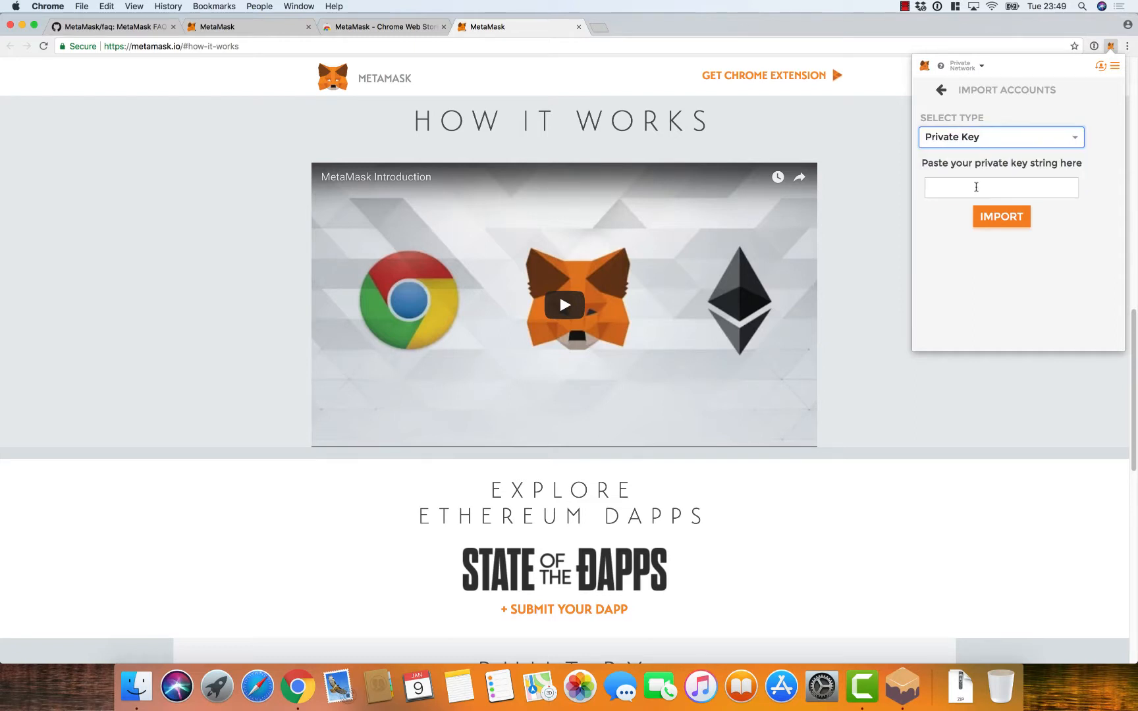
click(977, 187)
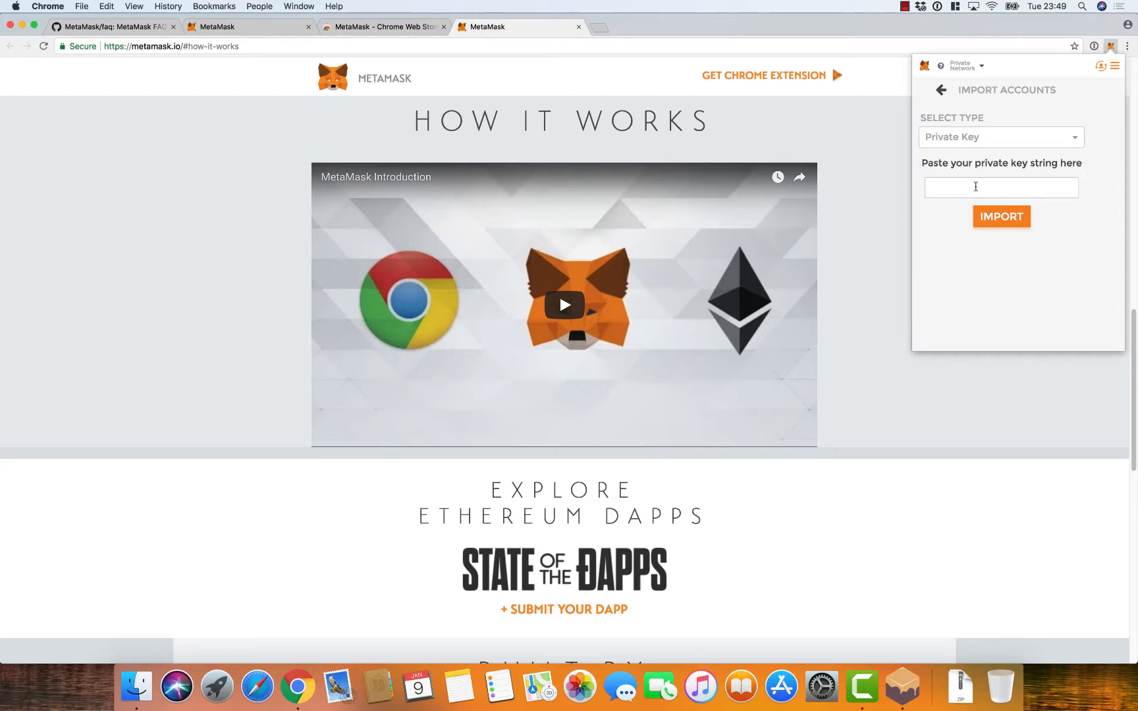
key(super+v)
click(997, 222)
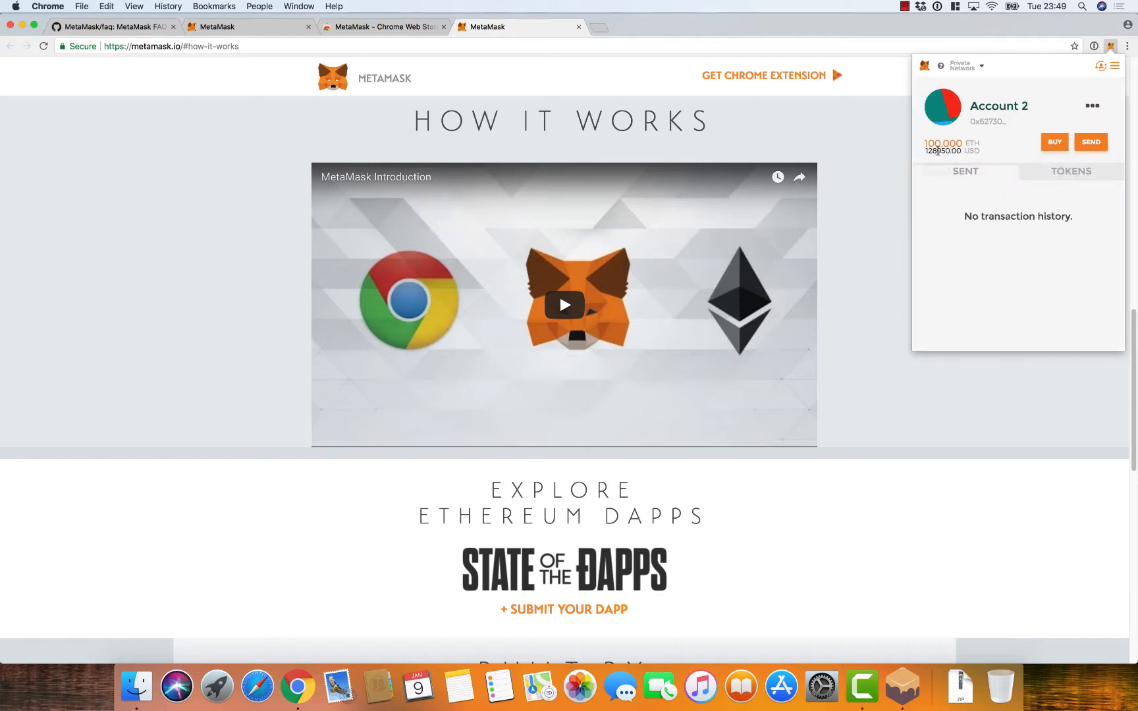
Rename the newly imported MetaMask account as Ganache 1 and save the name.
mouse_move(941, 143)
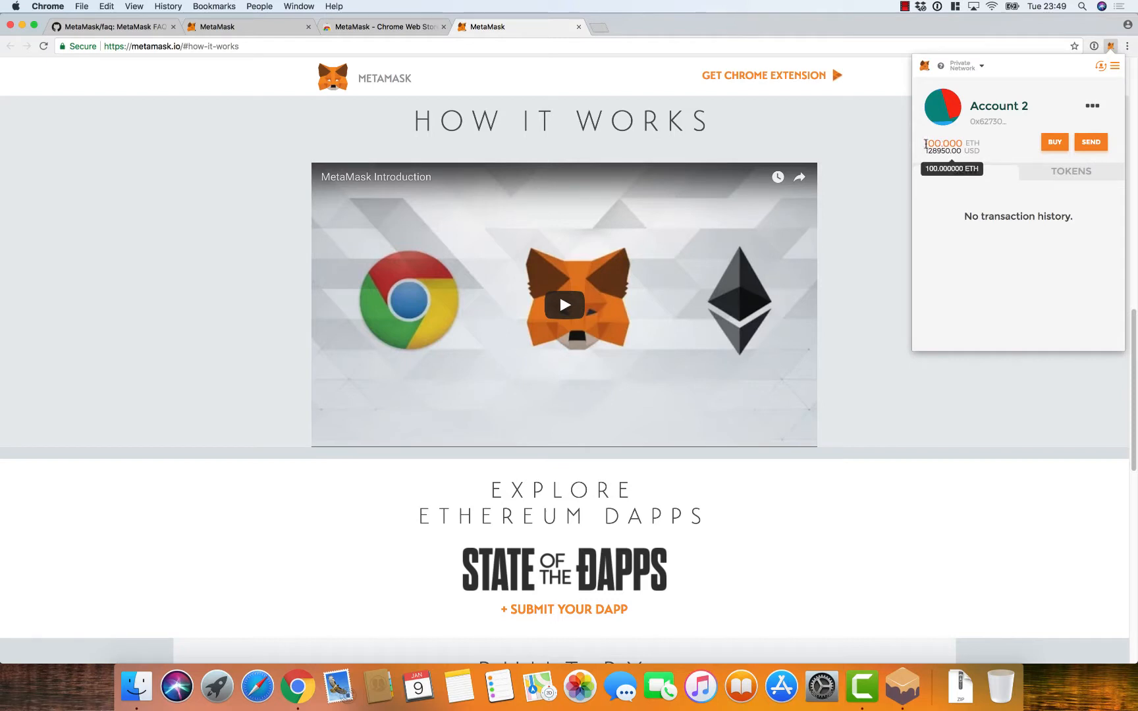
mouse_move(1009, 107)
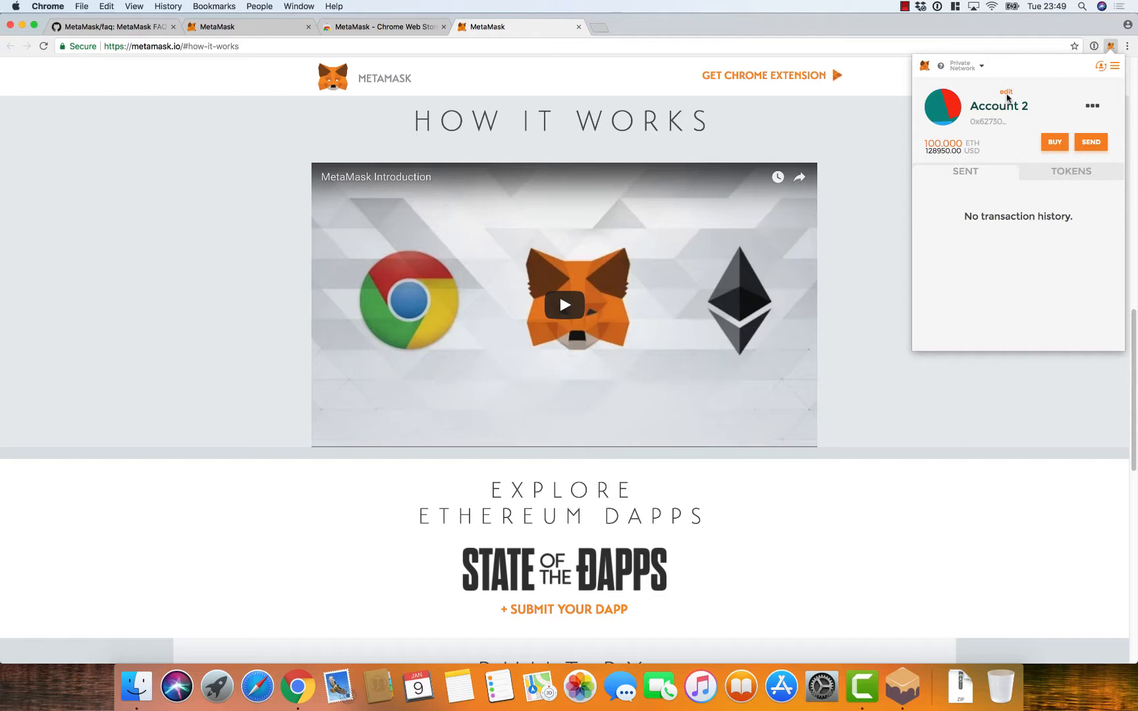
click(1006, 94)
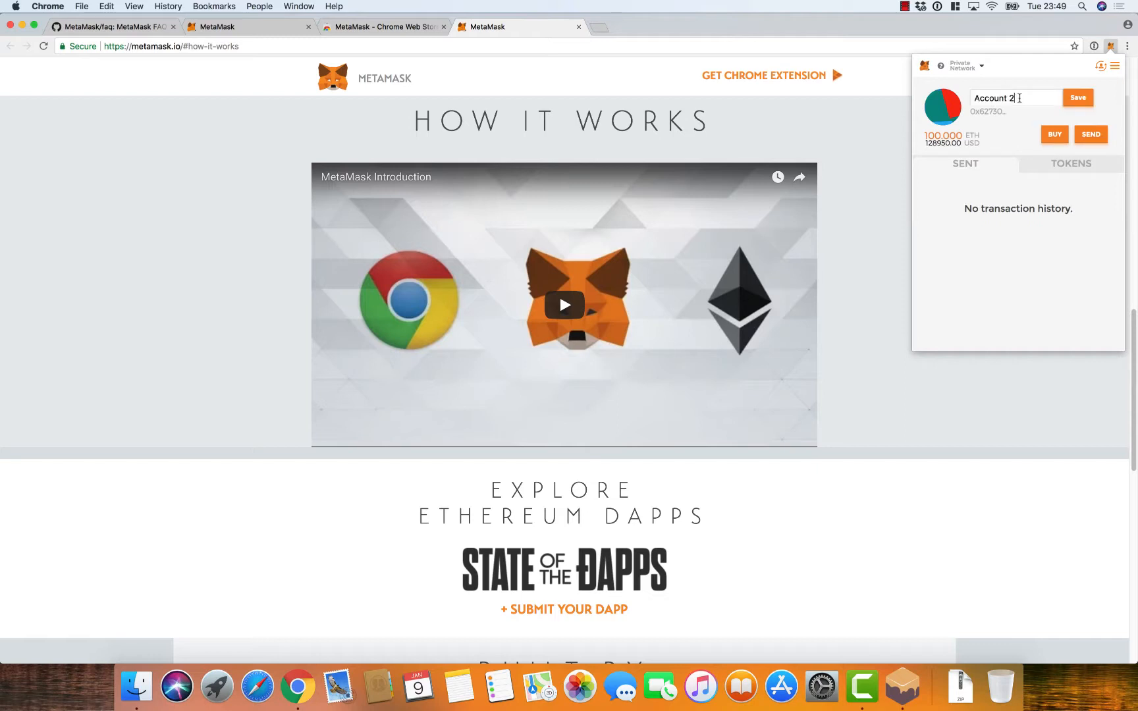
drag(1020, 97, 969, 100)
text(Ganache 1)
click(1074, 100)
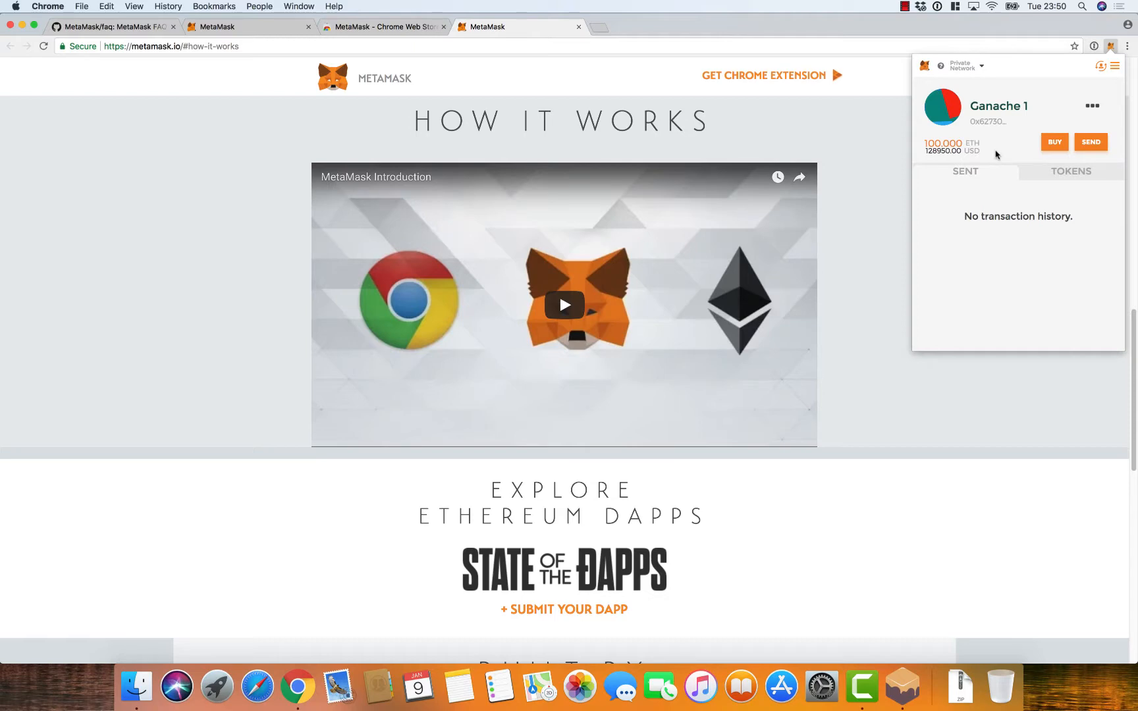
Switch to Ganache, copy the private key of the account at index 1 and close the key dialog.
mouse_move(980, 150)
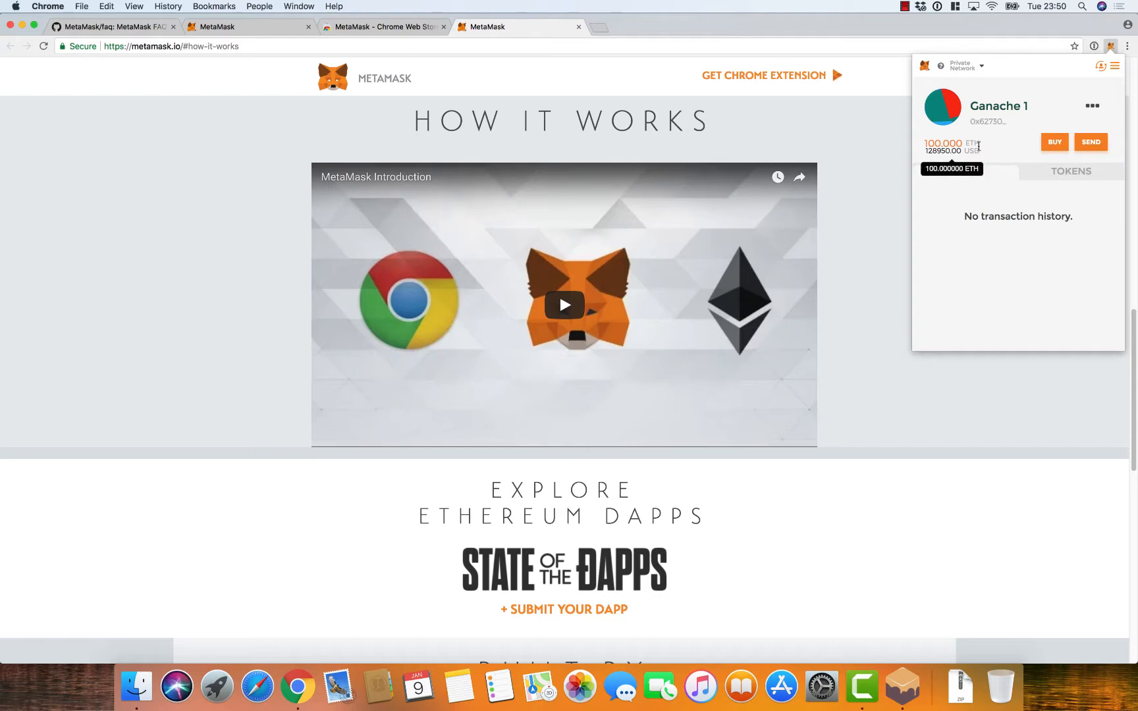
click(902, 685)
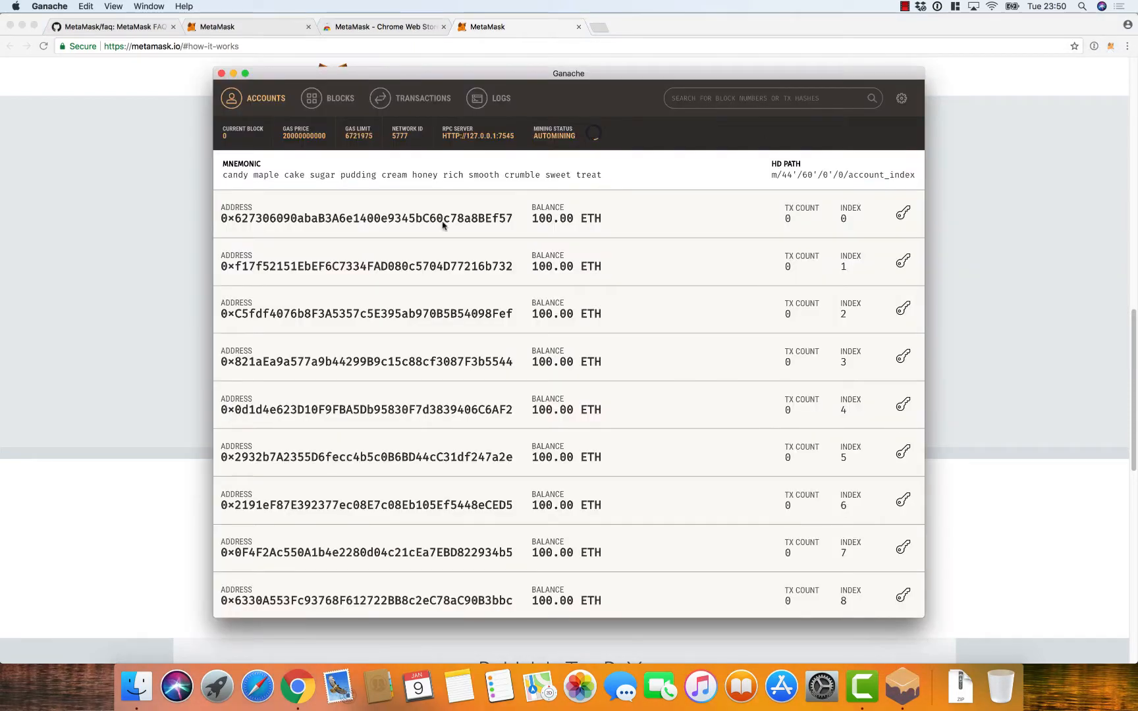
click(902, 262)
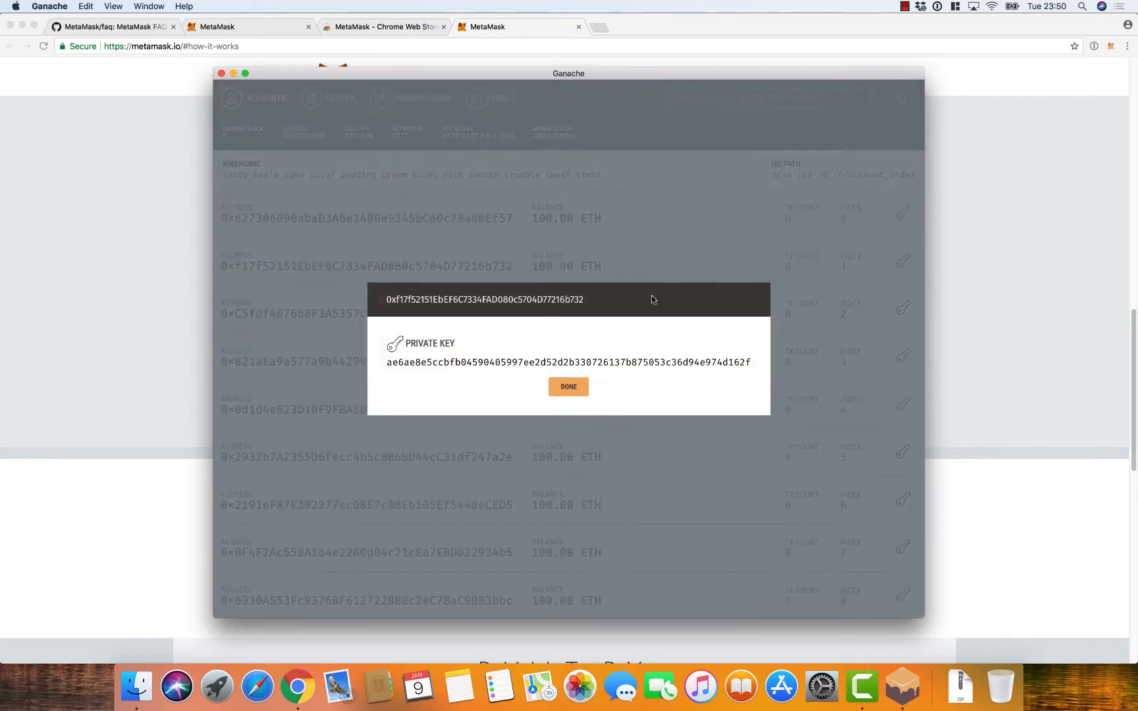
double_click(535, 365)
key(super+c)
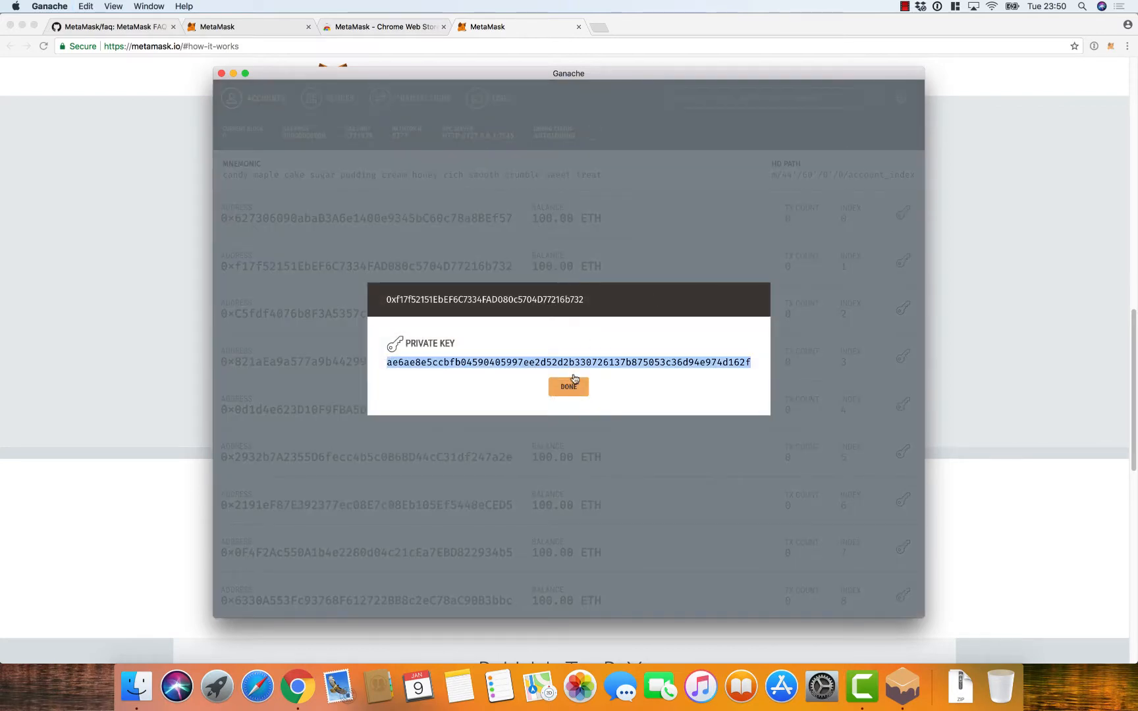
click(569, 387)
Return to Chrome and import the index 1 Ganache account into MetaMask by pasting its private key.
click(994, 216)
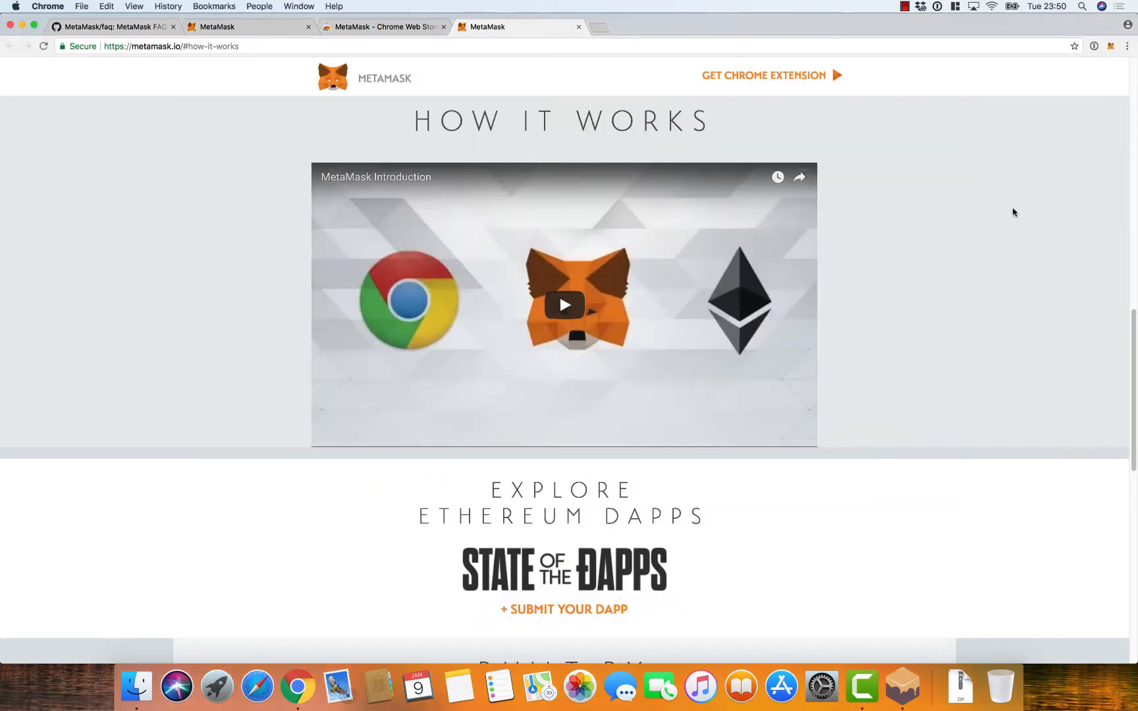
click(1112, 46)
click(1101, 69)
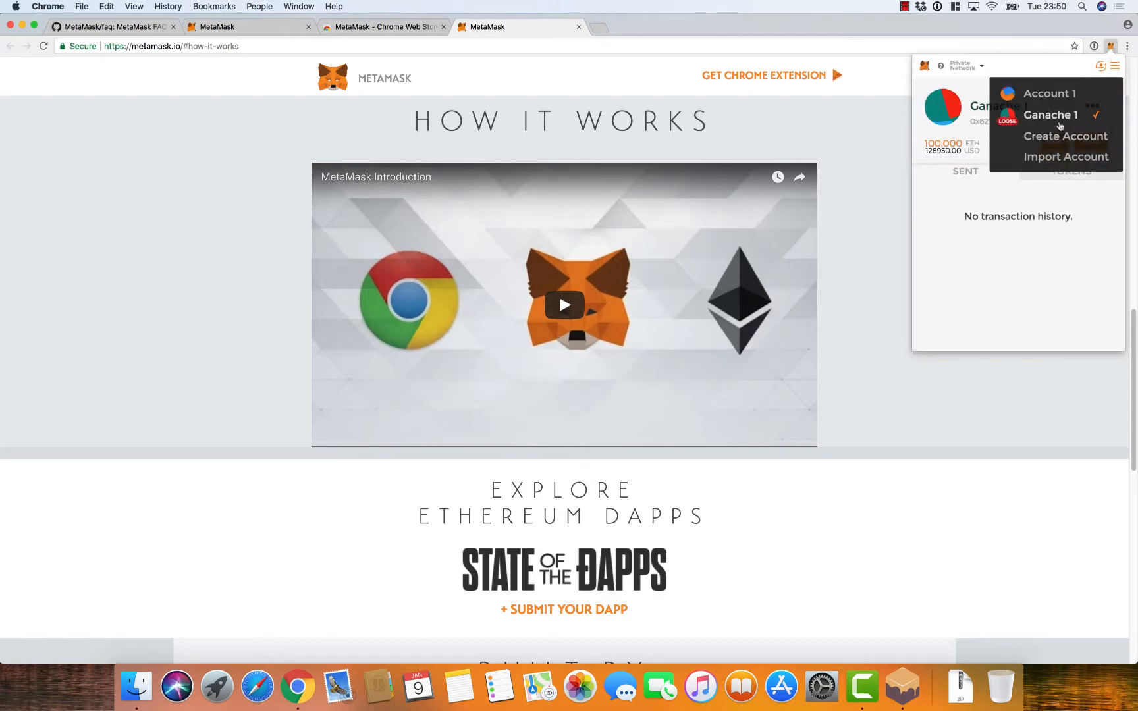
click(1058, 158)
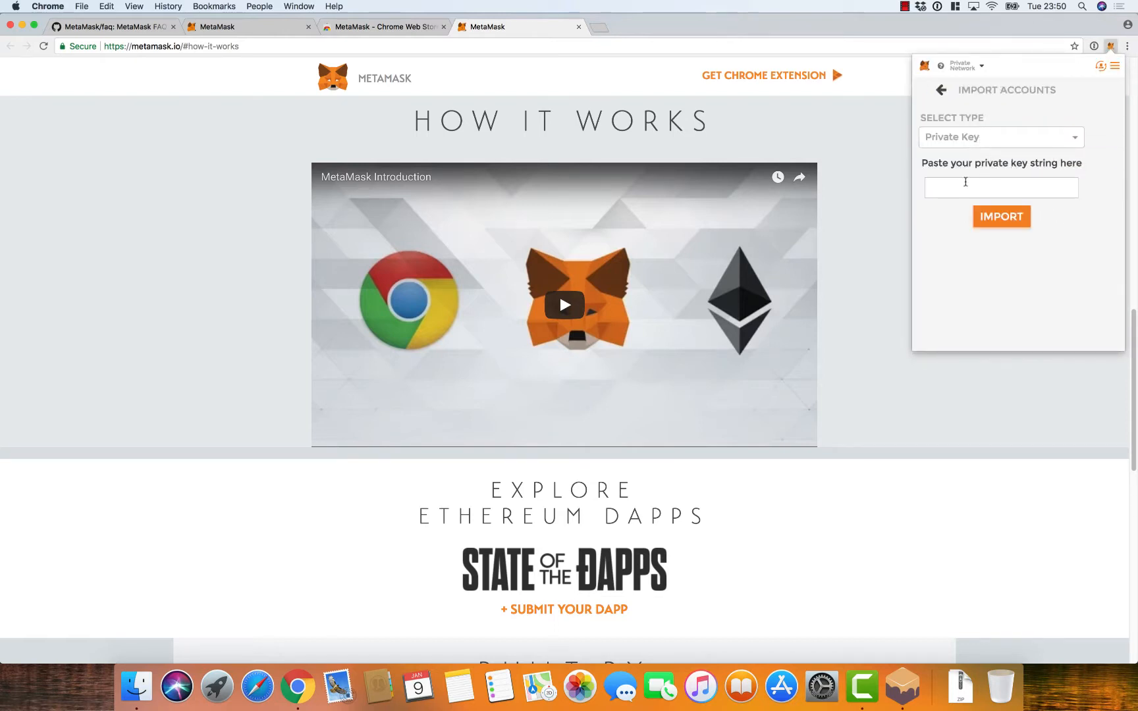
key(super+v)
click(1002, 216)
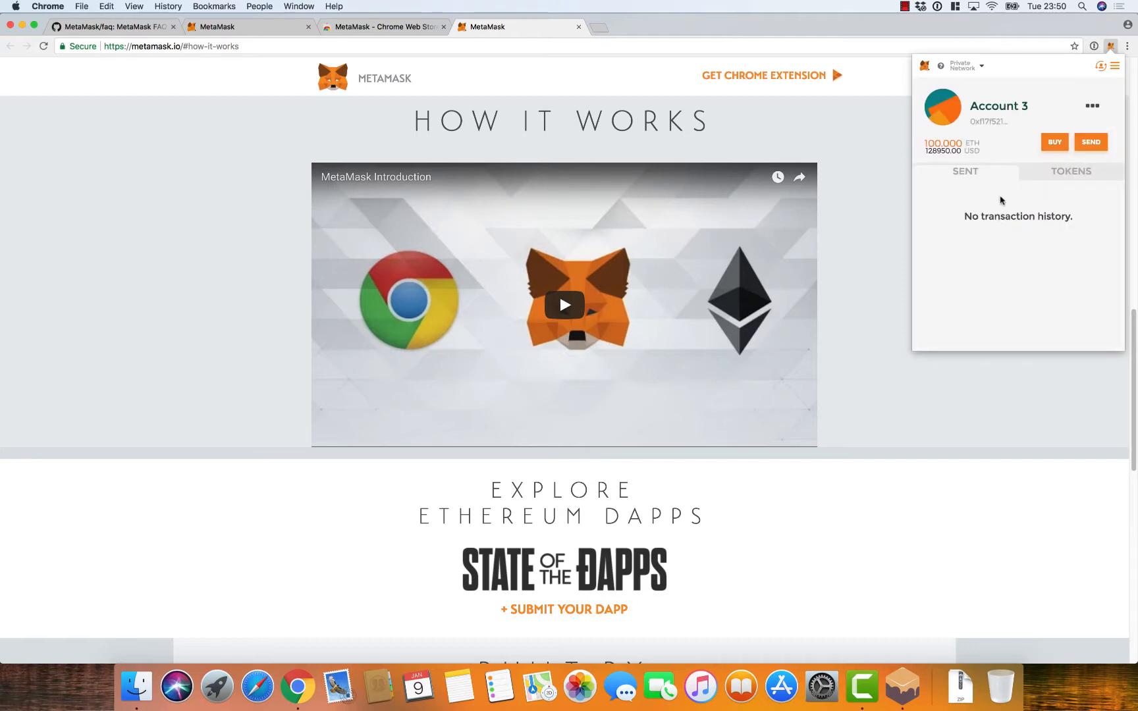
Rename the imported index 1 account as Ganache 2 and save the name.
double_click(999, 99)
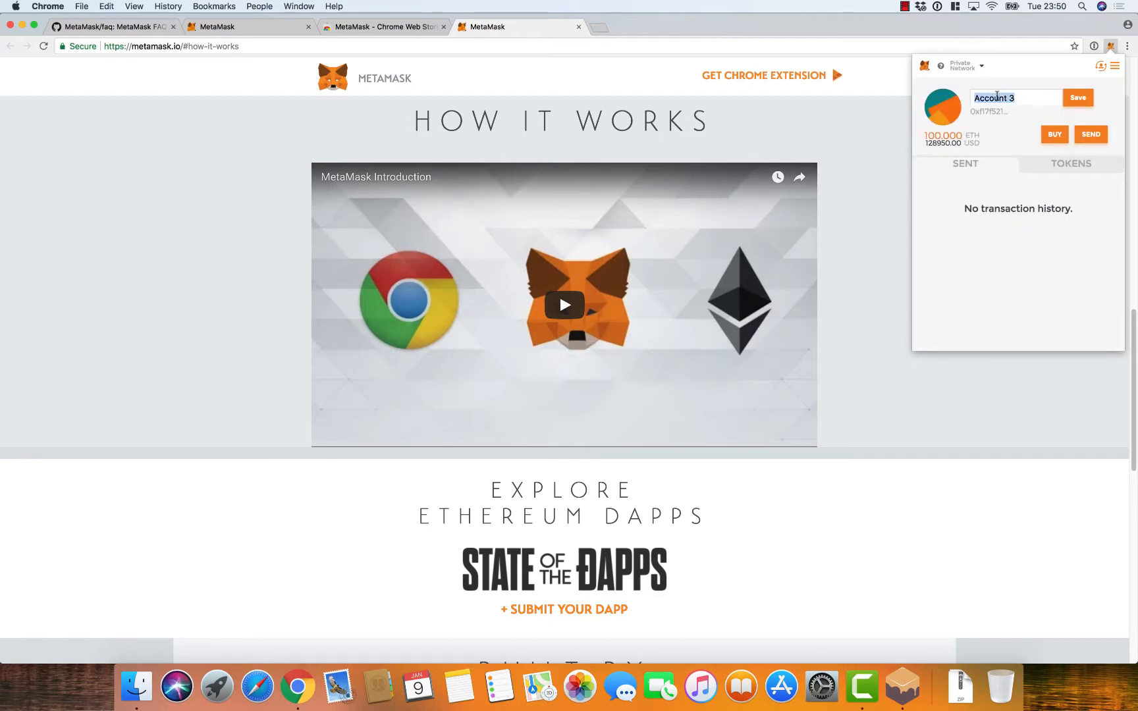
text(Ganache 2)
click(1078, 98)
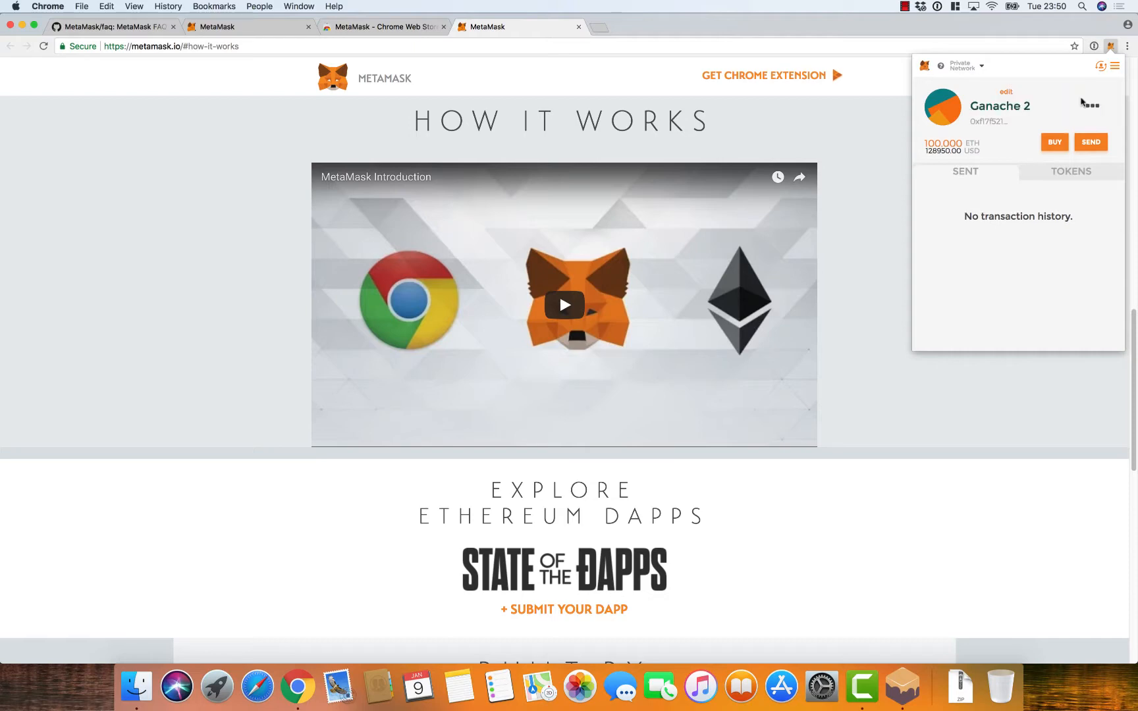
Switch to Ganache, copy the private key of the account at index 2 and close the key dialog.
key(super+Tab)
click(903, 308)
double_click(587, 362)
click(569, 387)
Switch back to Chrome and import the index 2 Ganache account into MetaMask by pasting its private key.
key(super+Tab)
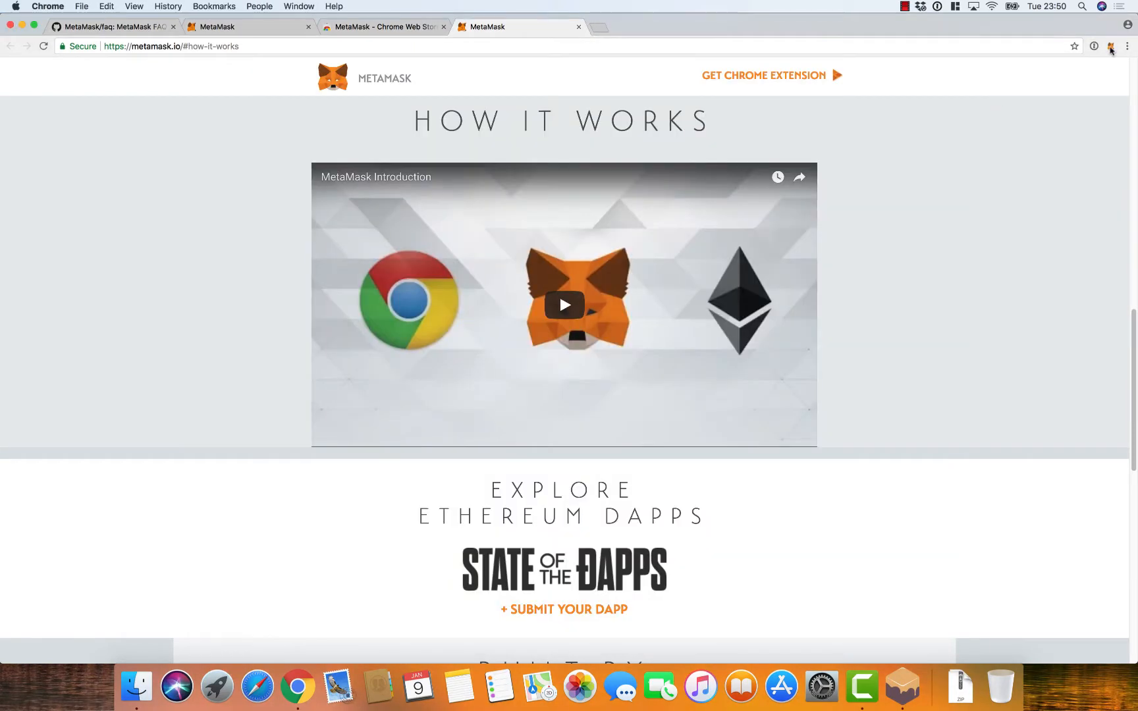
click(1111, 47)
click(1101, 66)
click(1070, 178)
key(super+v)
click(1002, 217)
Rename the imported index 2 account as Ganache 3 and save the name.
click(1013, 98)
triple_click(1014, 98)
text(Ganache 3)
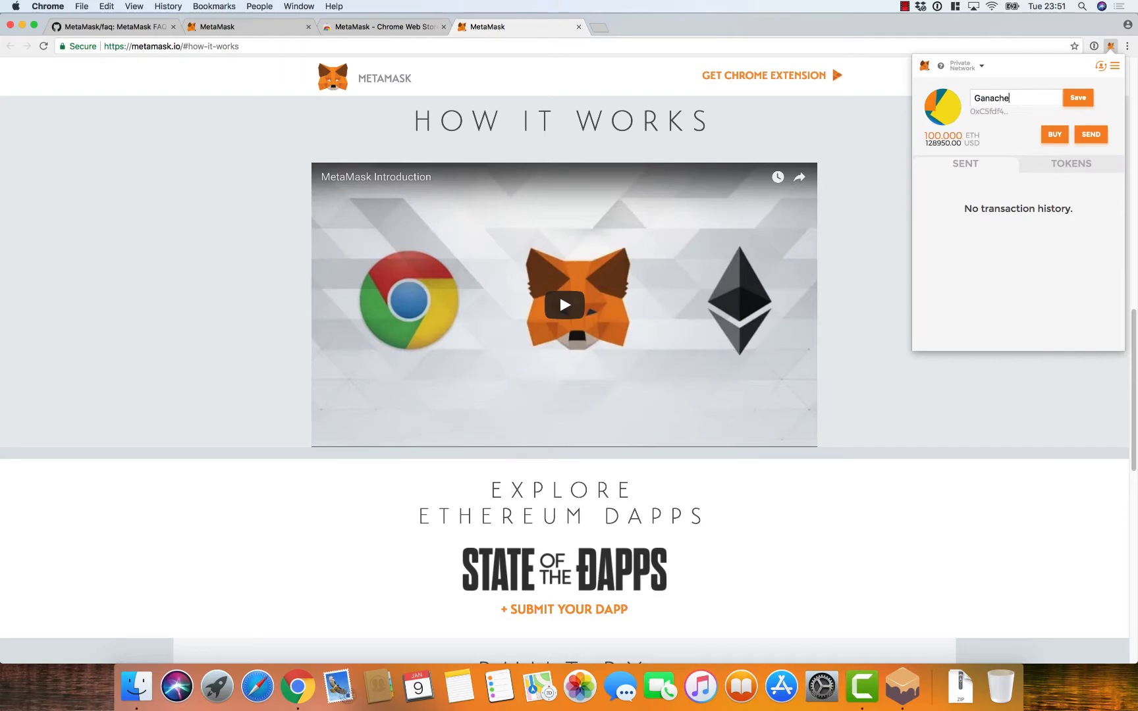
click(1076, 98)
Switch to Ganache, copy the private key of the account at index 3 and close the key dialog.
click(903, 687)
click(903, 356)
double_click(583, 362)
click(572, 387)
Reopen MetaMask in Chrome and import the index 3 Ganache account by pasting its private key.
click(1111, 46)
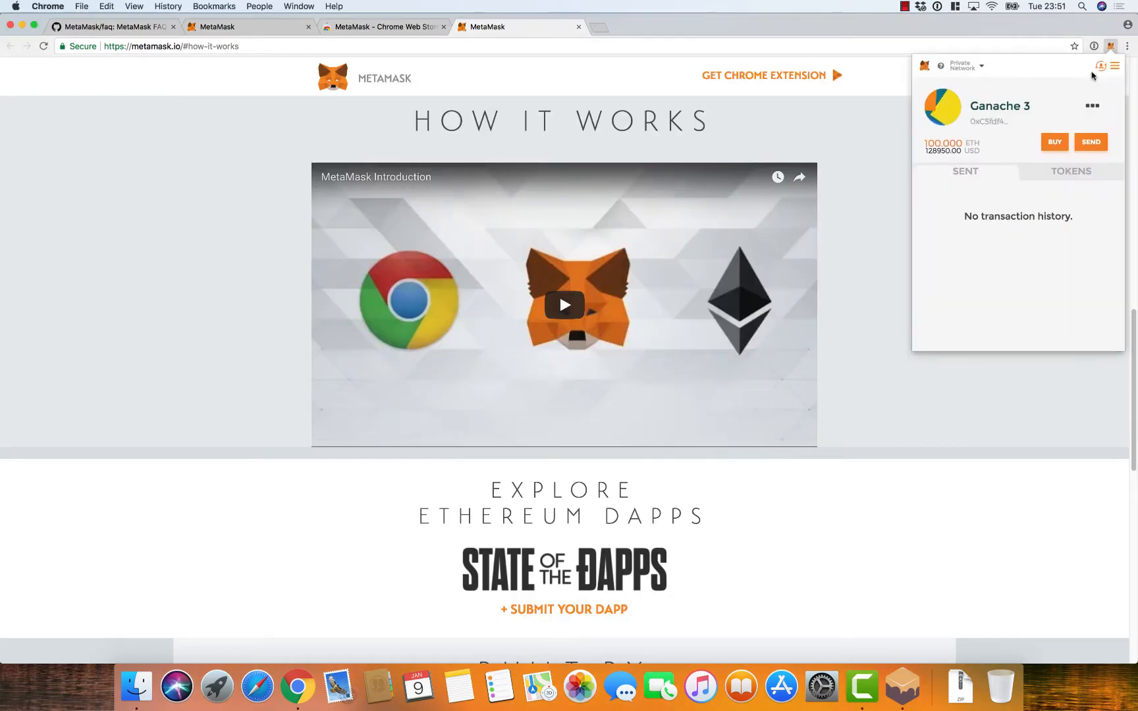
click(1101, 66)
click(1071, 200)
key(super+v)
click(1001, 217)
Rename the imported index 3 account as Ganache 4 and save the name.
click(1013, 98)
triple_click(1014, 98)
text(Ganache 4)
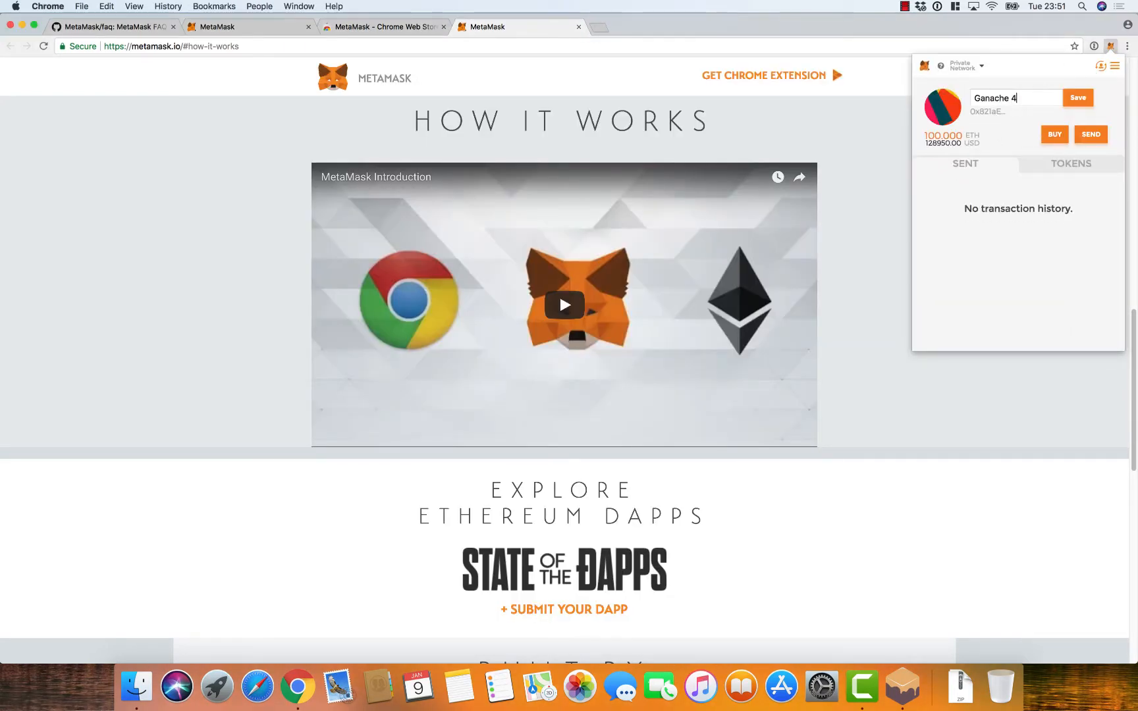
click(1076, 98)
Switch to Ganache, copy the private key of the account at index 4 and close the key dialog.
click(1101, 65)
click(1021, 316)
click(904, 687)
click(903, 406)
double_click(662, 358)
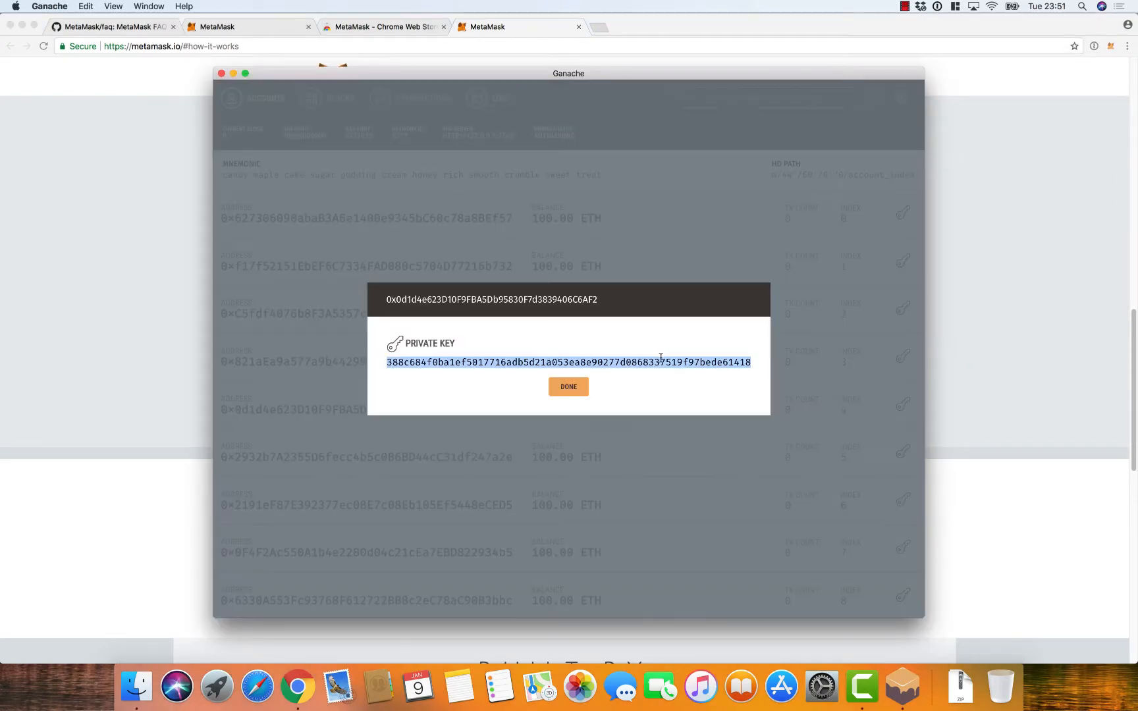
click(569, 387)
Reopen MetaMask in Chrome and import the index 4 Ganache account by pasting its private key.
click(1110, 47)
click(1092, 77)
click(1060, 208)
click(968, 149)
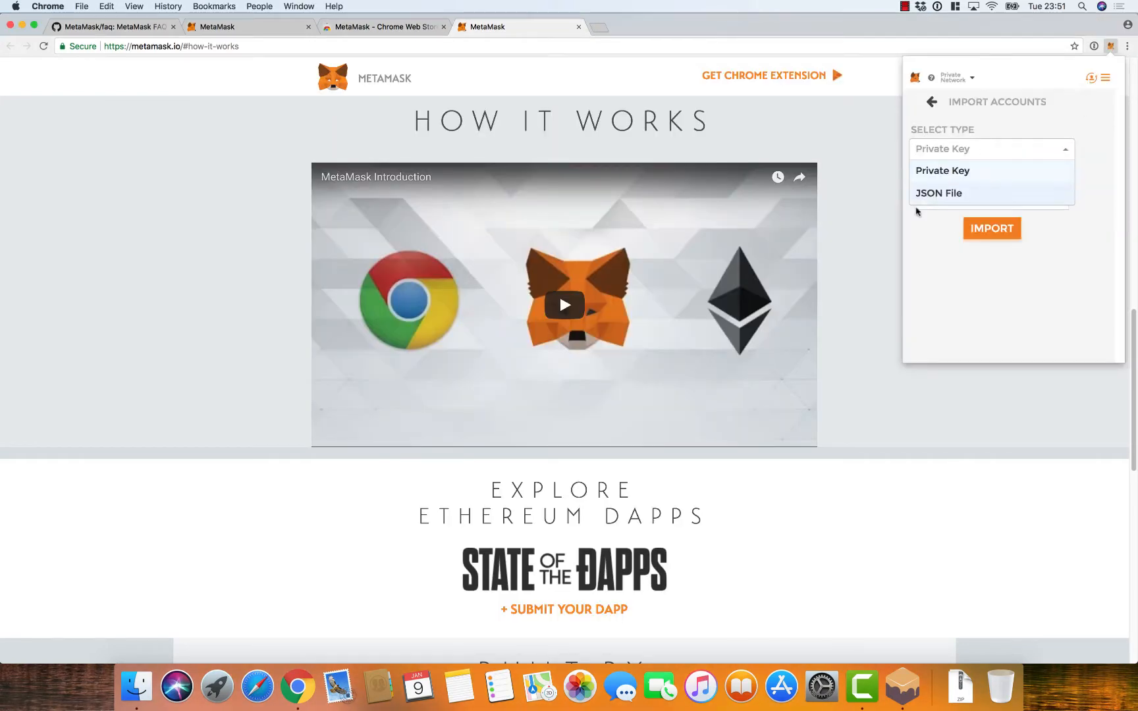
click(916, 208)
key(super+v)
click(991, 228)
Rename the imported index 4 account as Ganache 5 and save the name.
click(991, 117)
triple_click(991, 111)
text(Ganache 5)
click(1069, 109)
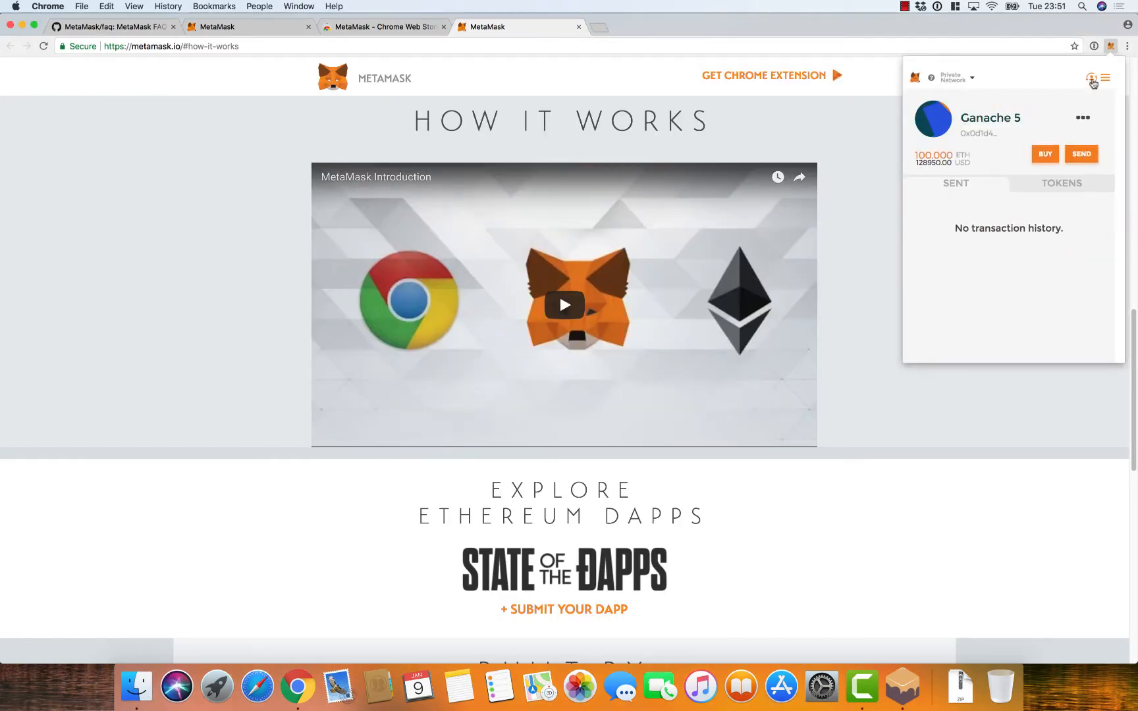
Switch to Ganache, copy the private key of the account at index 5 and close the key dialog.
click(904, 687)
click(903, 453)
double_click(657, 361)
click(569, 386)
Reopen MetaMask in Chrome, import the index 5 Ganache account by pasting its private key, and rename it Ganache 6.
click(1111, 46)
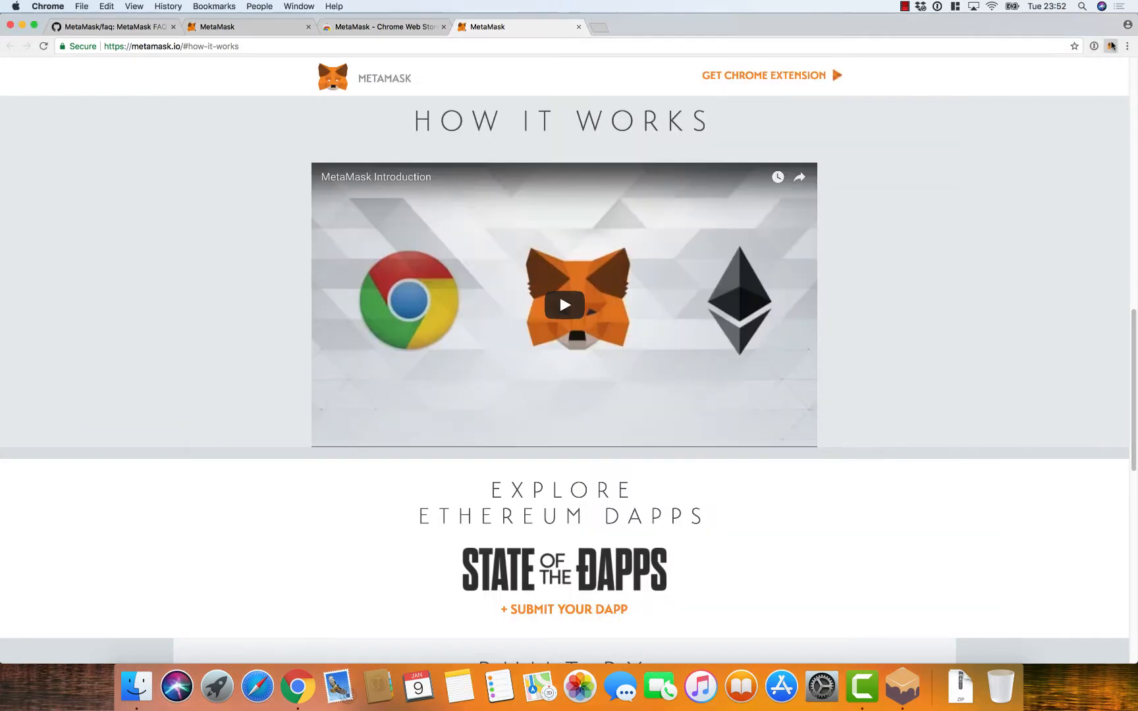
click(1101, 67)
click(1047, 192)
key(super+v)
click(984, 222)
click(1014, 99)
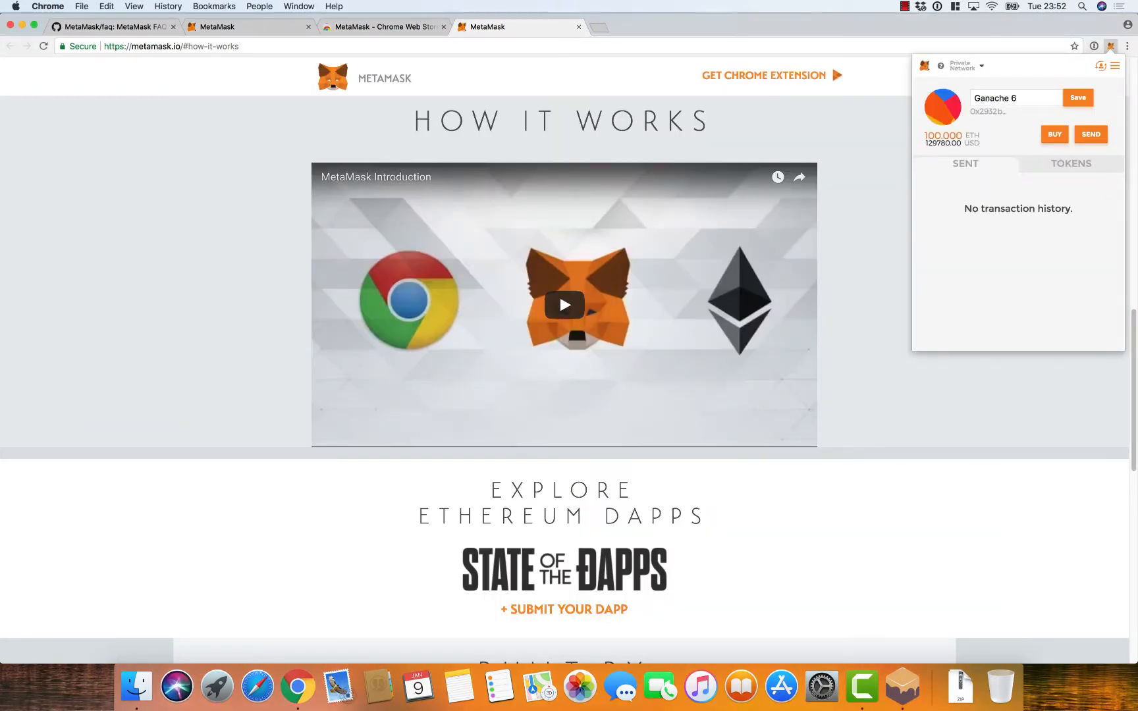
click(1077, 98)
Switch to Ganache, copy the private key of the account at index 6 and close the key dialog.
click(903, 686)
click(904, 502)
double_click(656, 361)
click(569, 387)
Return to Chrome and import the index 6 Ganache account into MetaMask by pasting its private key.
click(1024, 214)
click(1111, 47)
click(1101, 66)
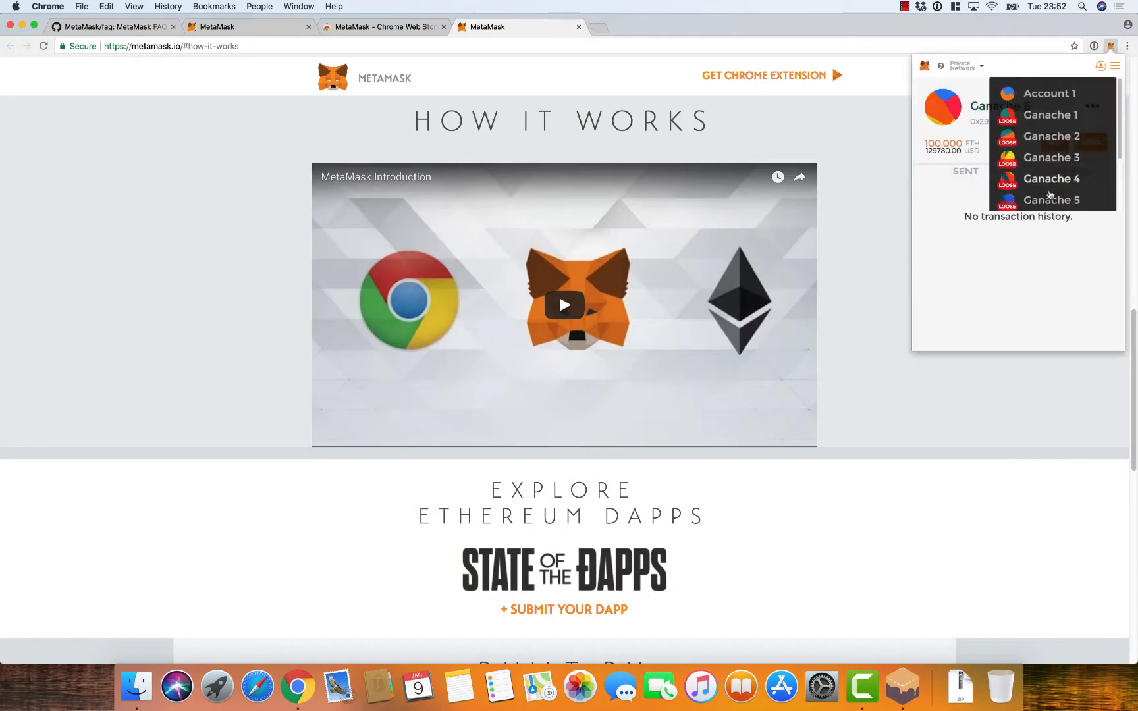
scroll(1051, 195, down, 5)
click(1051, 196)
key(super+v)
click(1013, 217)
Rename the imported index 6 account as Ganache 7 and save the name.
double_click(1002, 101)
text(Ganache 7)
click(1079, 98)
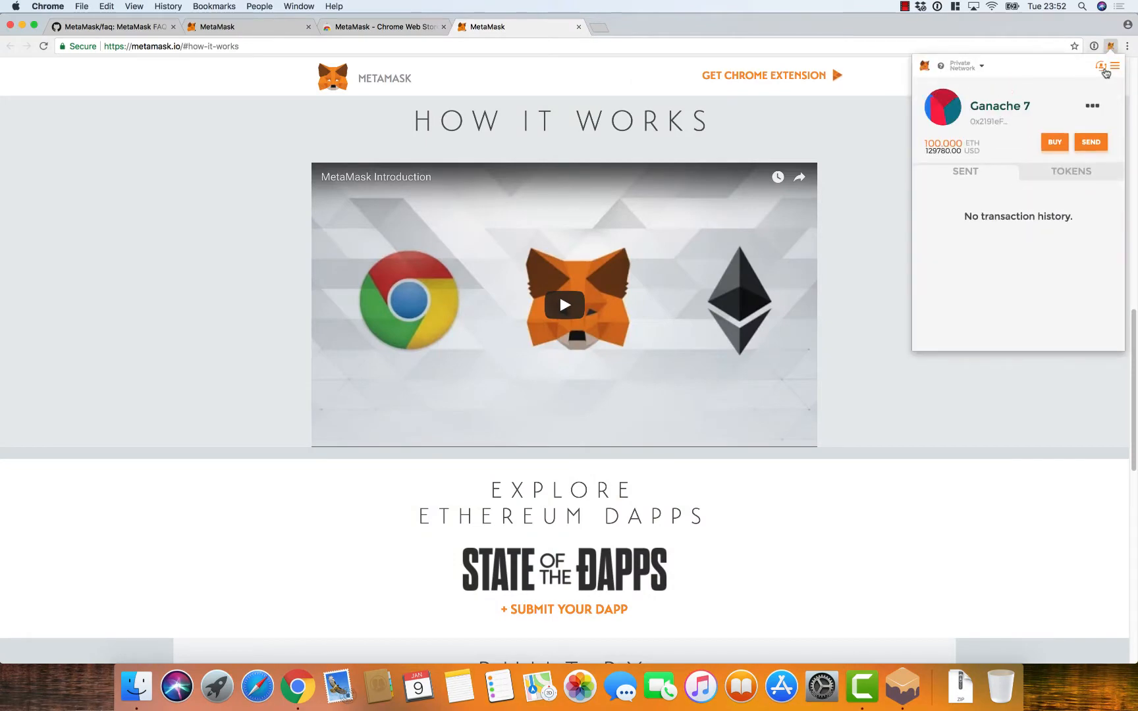
Switch to Ganache and copy the private key of the account at index 7.
click(903, 686)
click(903, 548)
double_click(581, 364)
key(super+c)
Return to Chrome and import the index 7 Ganache account into MetaMask by pasting its private key.
click(1024, 213)
click(1111, 47)
click(1101, 66)
click(1051, 196)
click(1004, 186)
key(super+v)
click(1003, 217)
Rename the imported index 7 account as Ganache 8 and save the name.
click(1005, 98)
text(Ganache 8)
click(1078, 98)
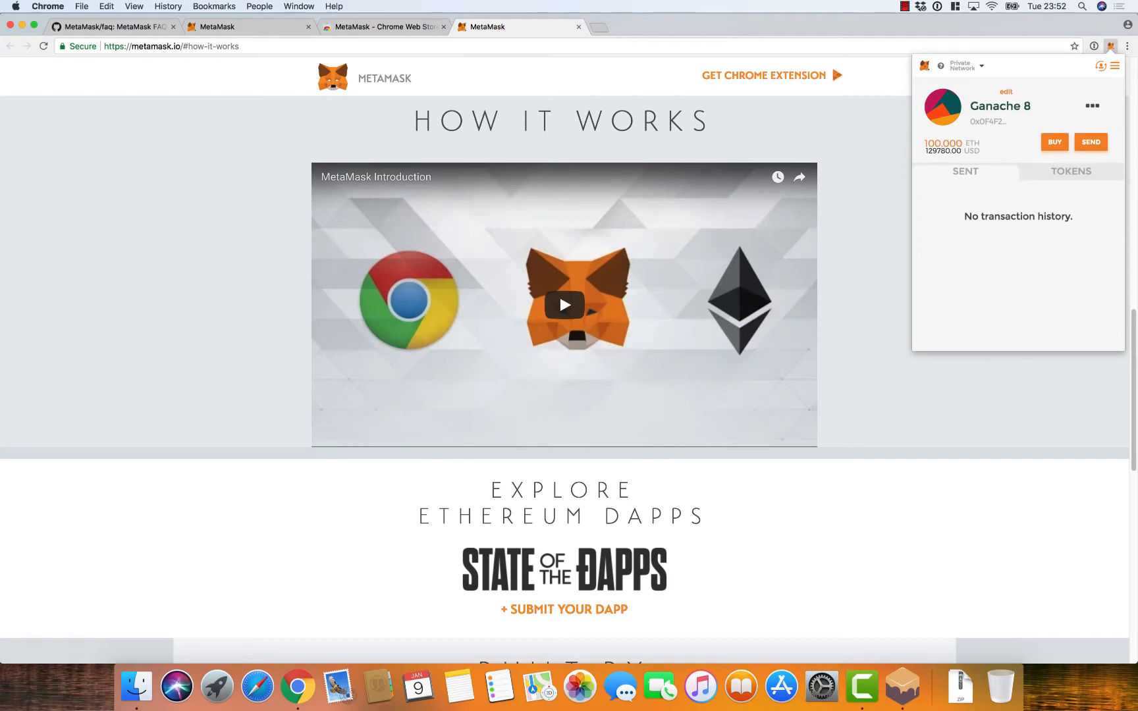
Switch to Ganache and copy the private key of the account at index 8.
click(903, 686)
click(903, 595)
double_click(606, 363)
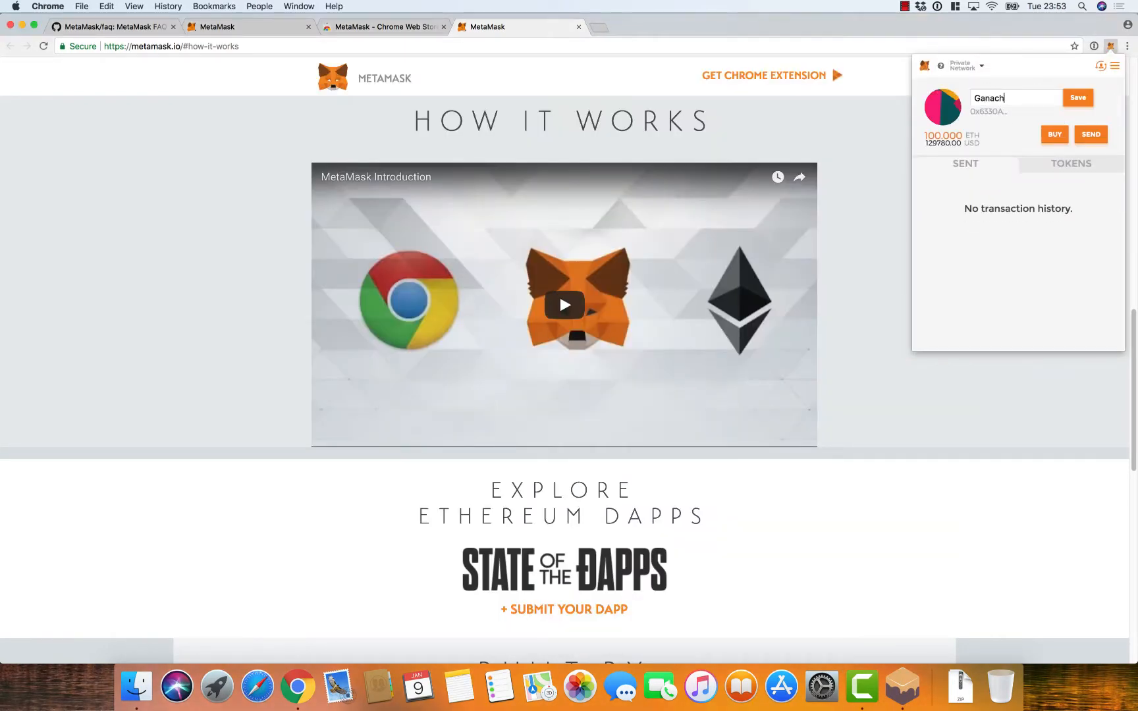
Save the name of the imported index 8 account as Ganache 9.
key(Return)
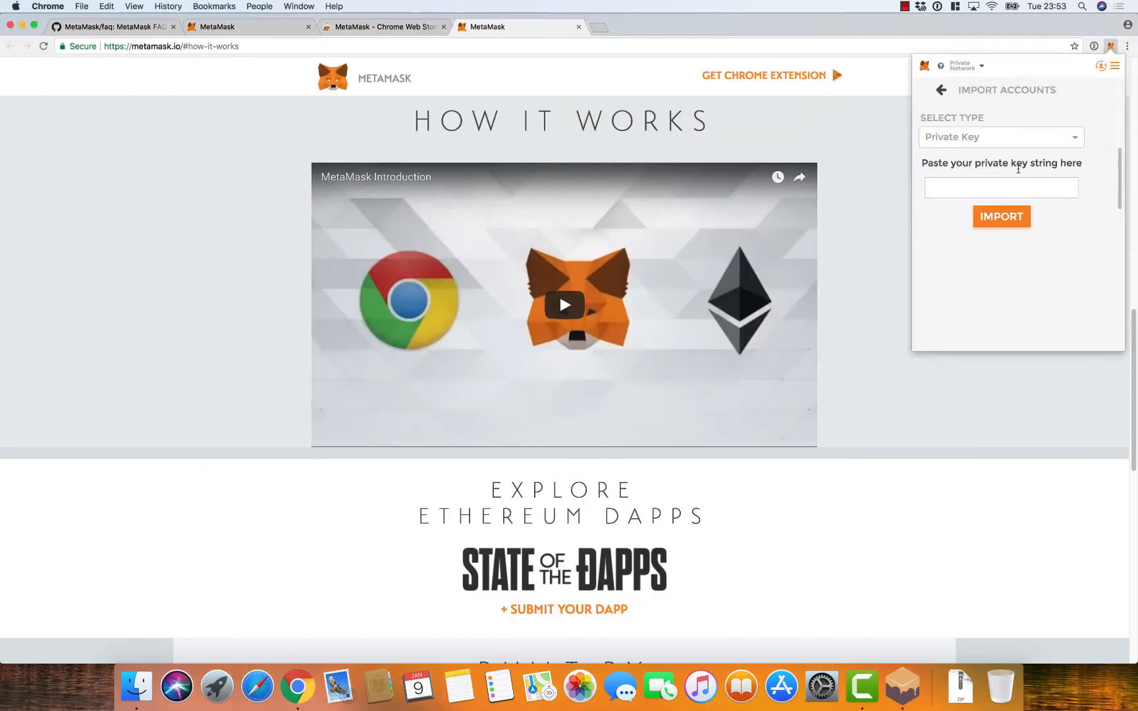
Import the index 9 Ganache account into MetaMask by pasting its private key, and name it Ganache 10.
key(super+v)
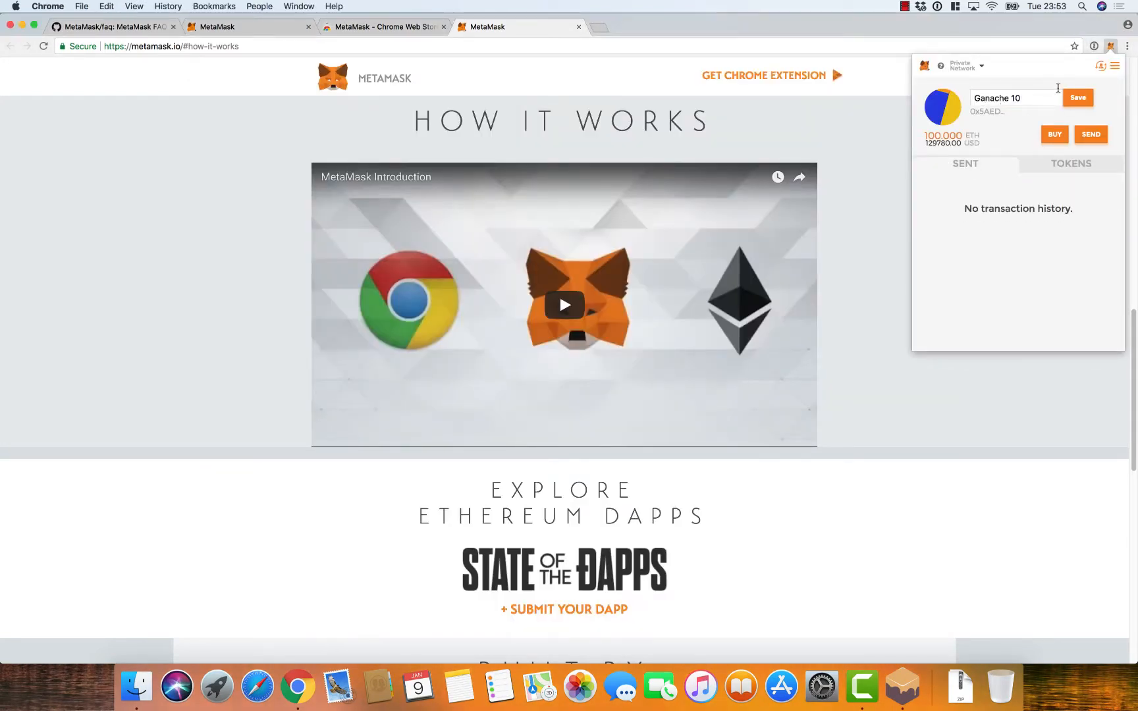
key(Return)
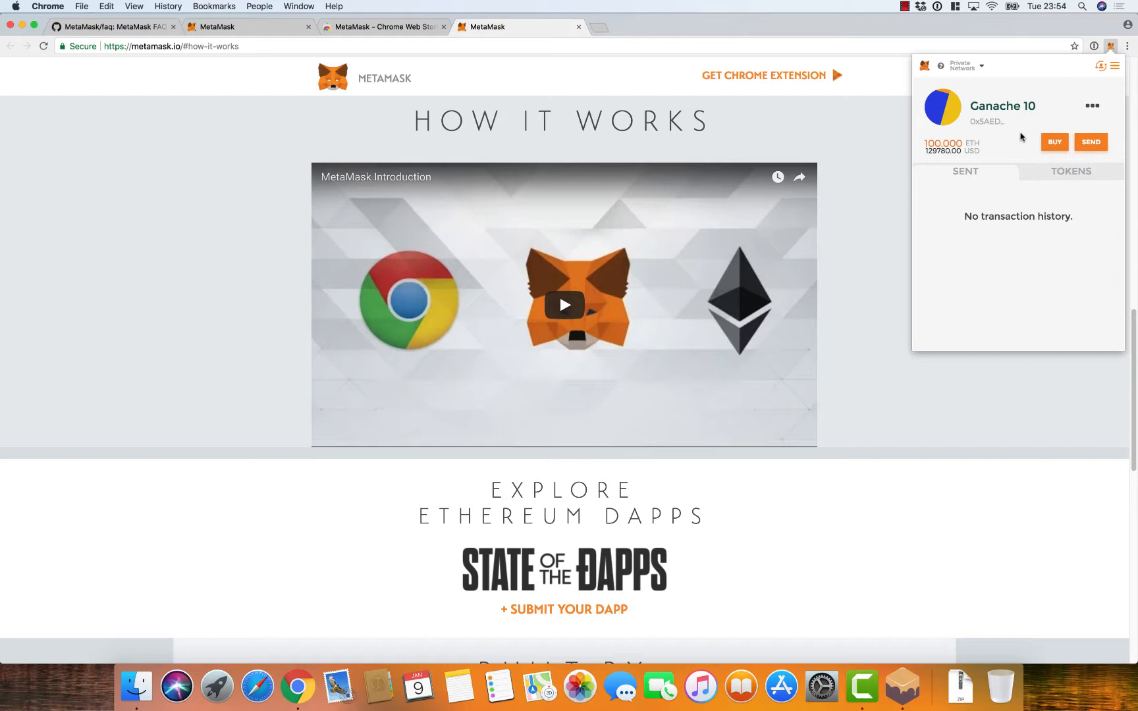
mouse_move(974, 141)
click(970, 68)
click(969, 91)
click(968, 68)
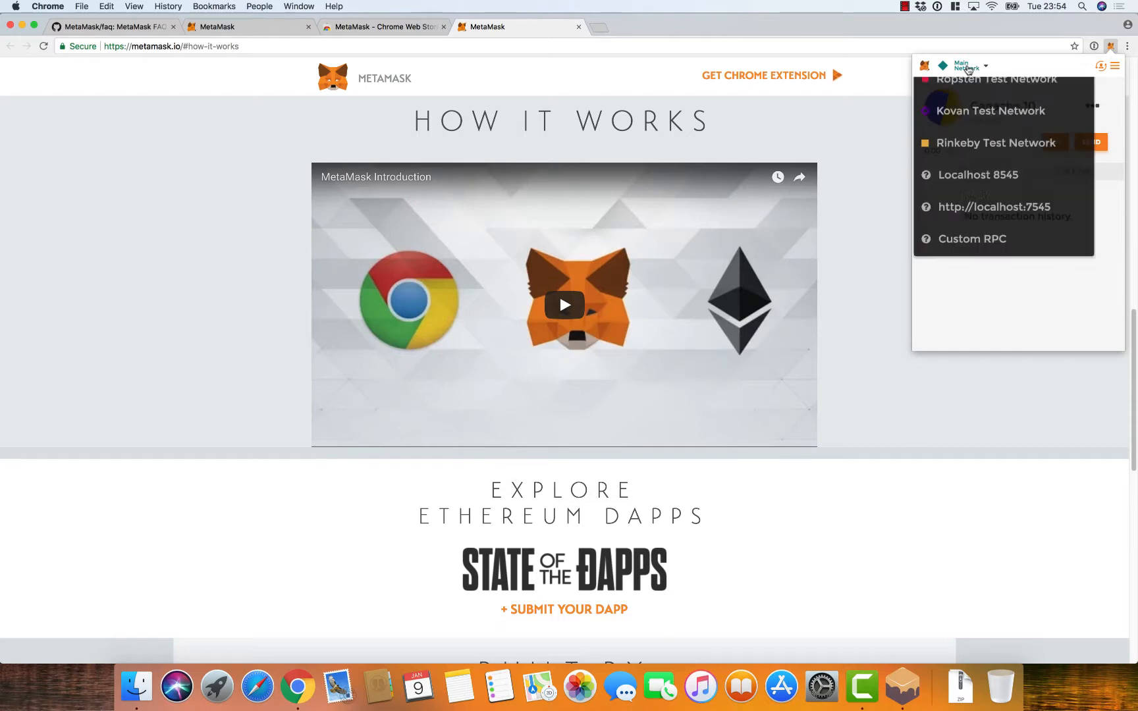
click(975, 253)
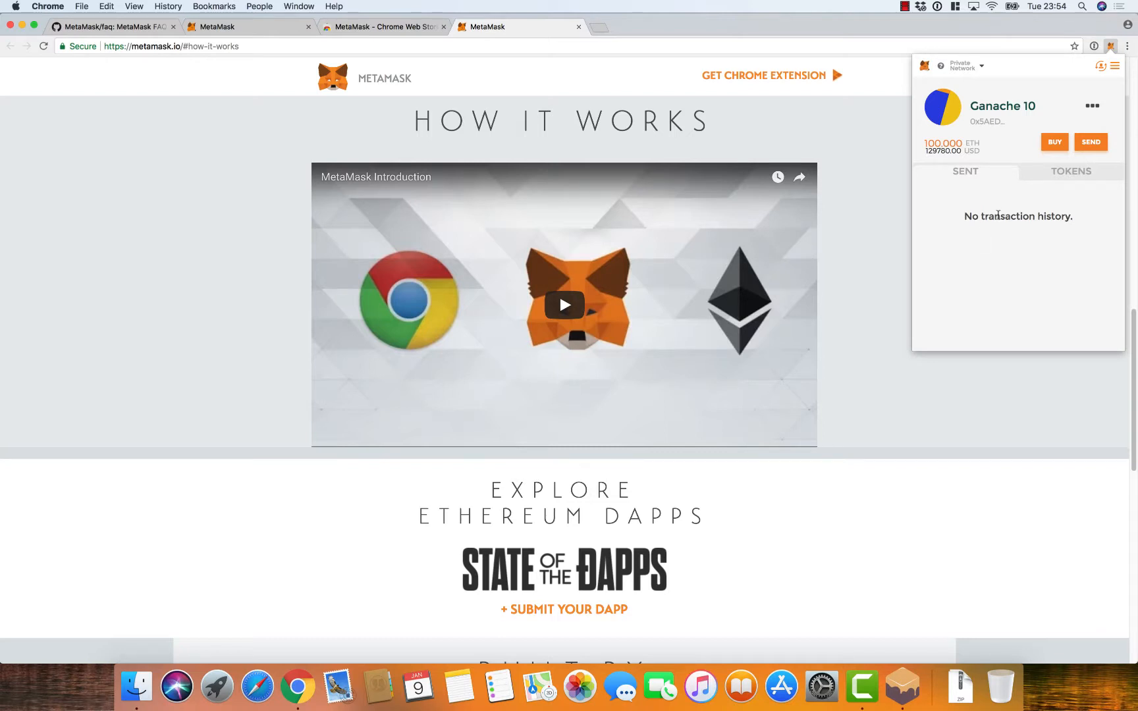
click(1112, 46)
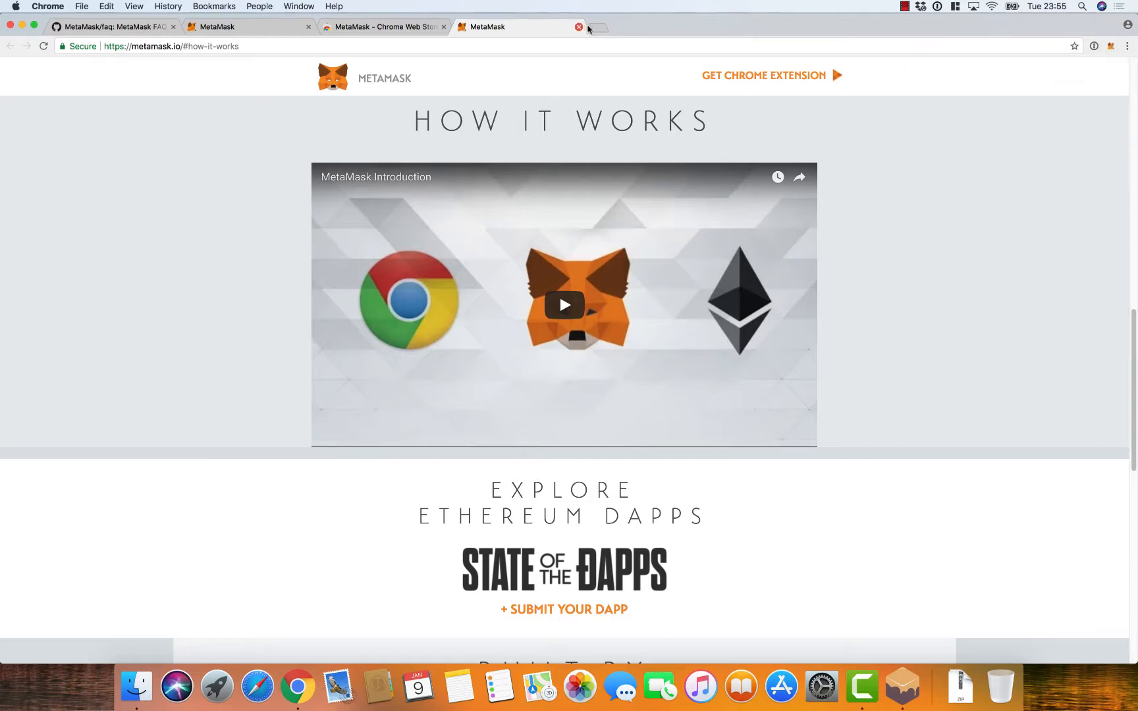
Open chrome://extensions and restart the MetaMask extension by disabling and re-enabling it.
click(523, 44)
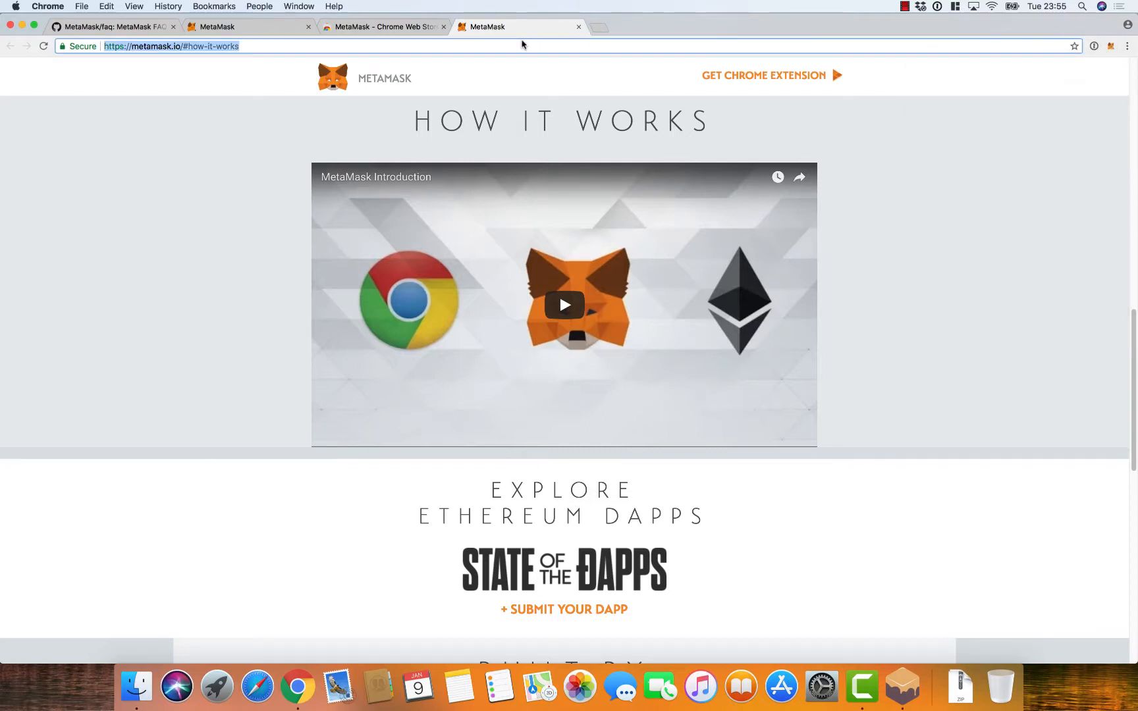
text(chrome)
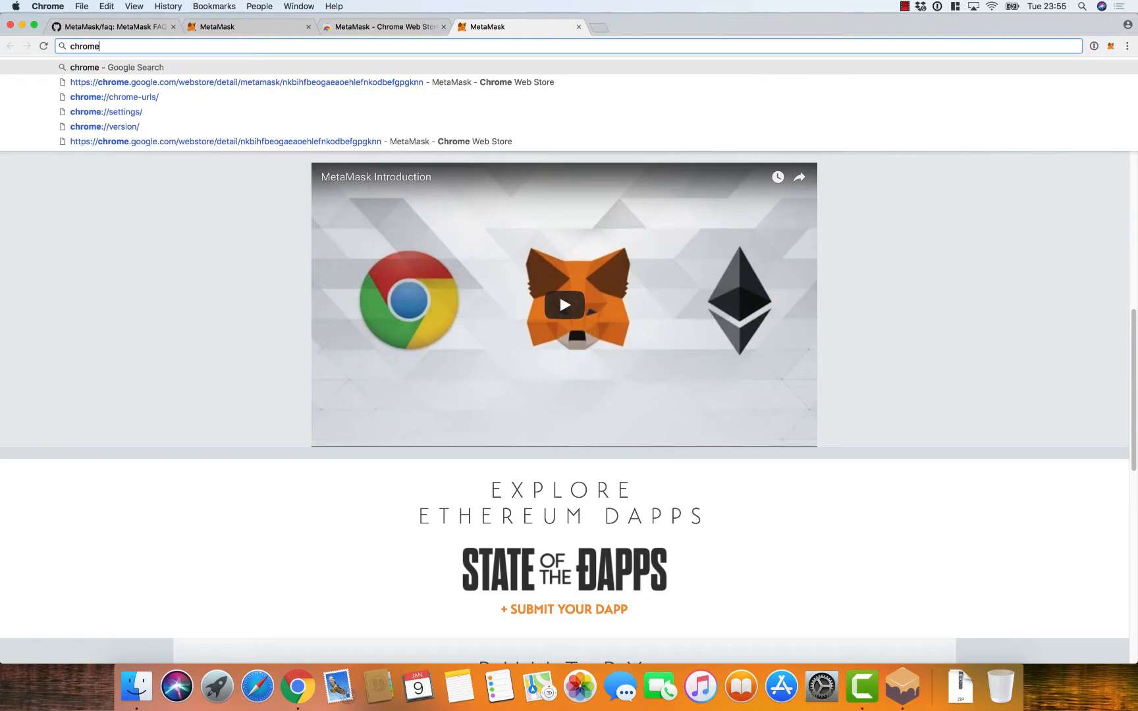
text(://)
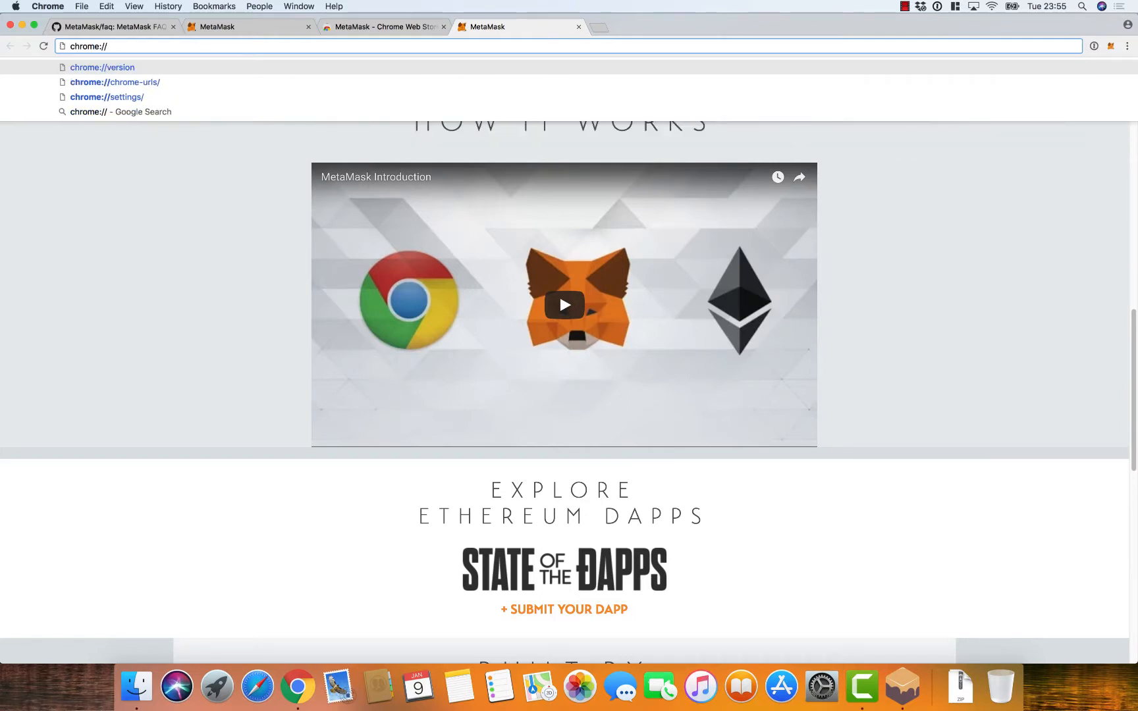
text(extensi)
key(Return)
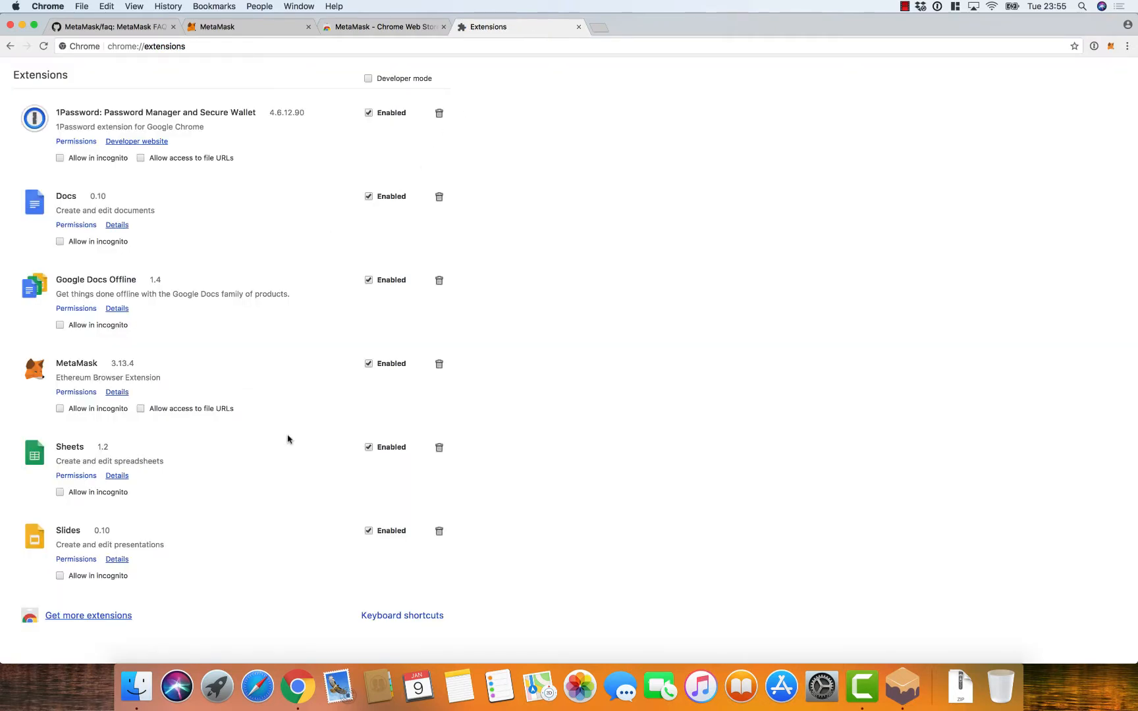
click(368, 365)
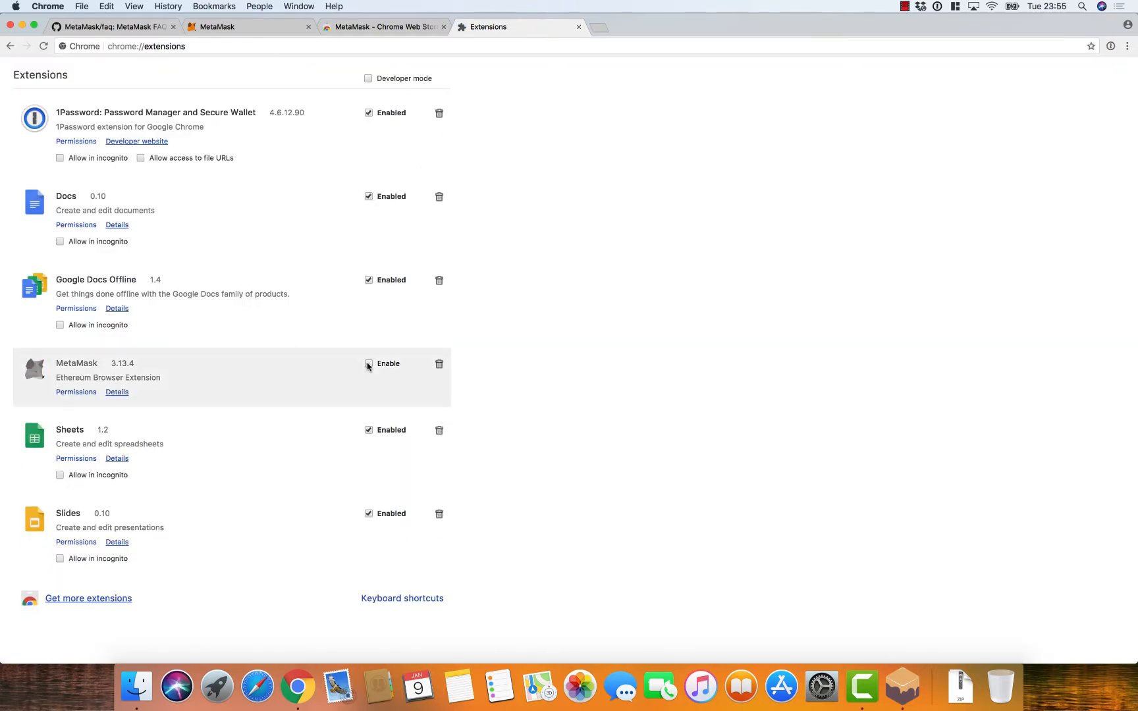
click(368, 365)
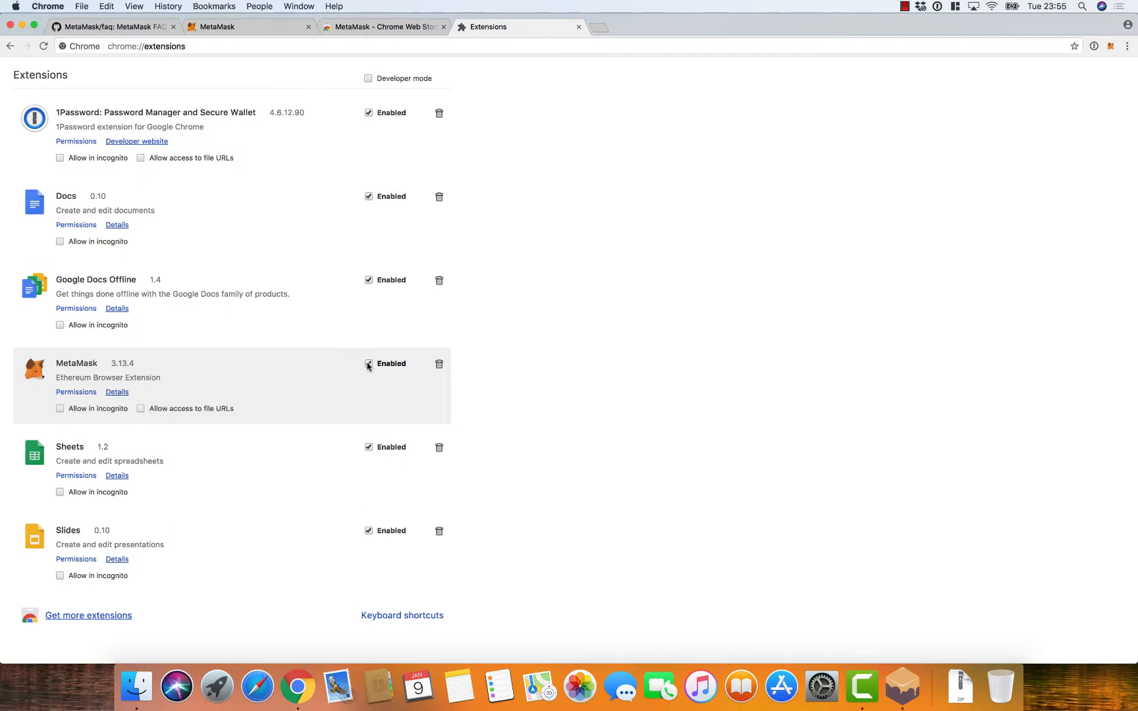
Open MetaMask and unlock it with the wallet password.
click(1112, 47)
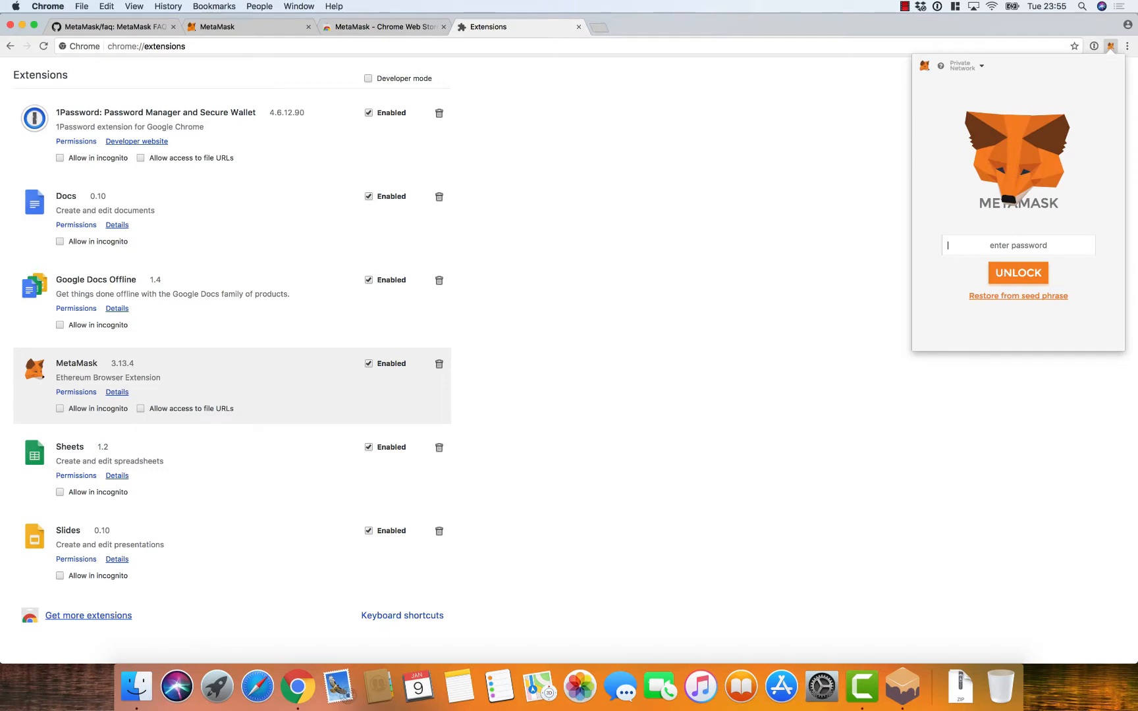
text(••••••••)
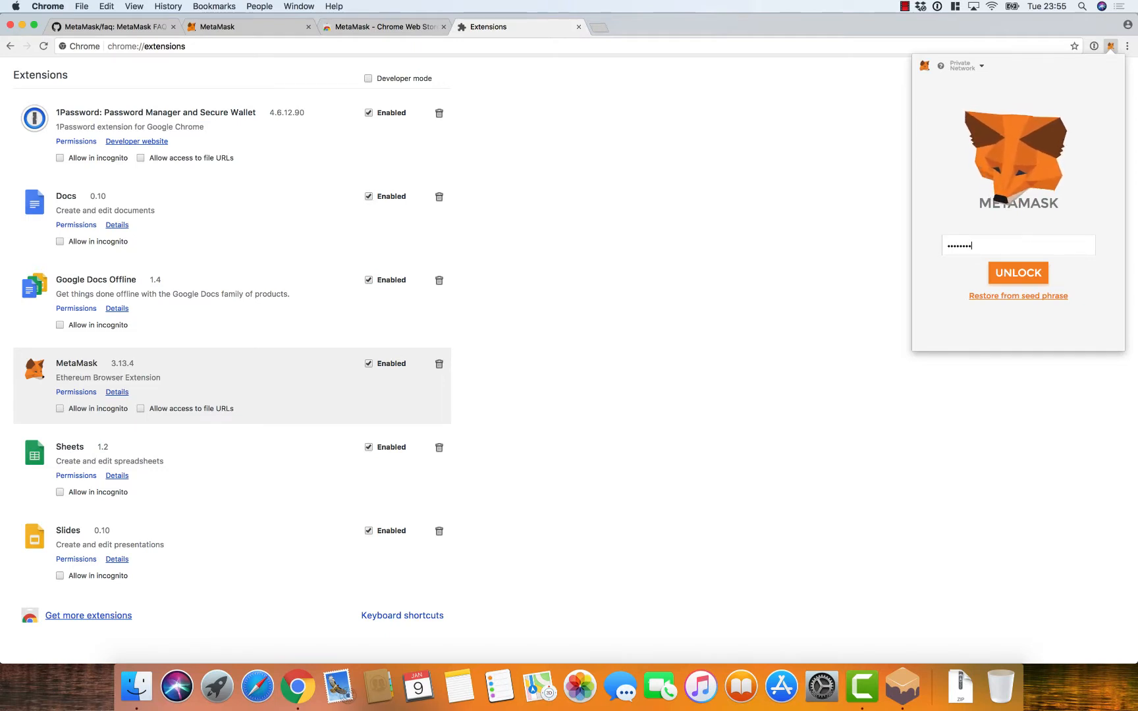
key(Return)
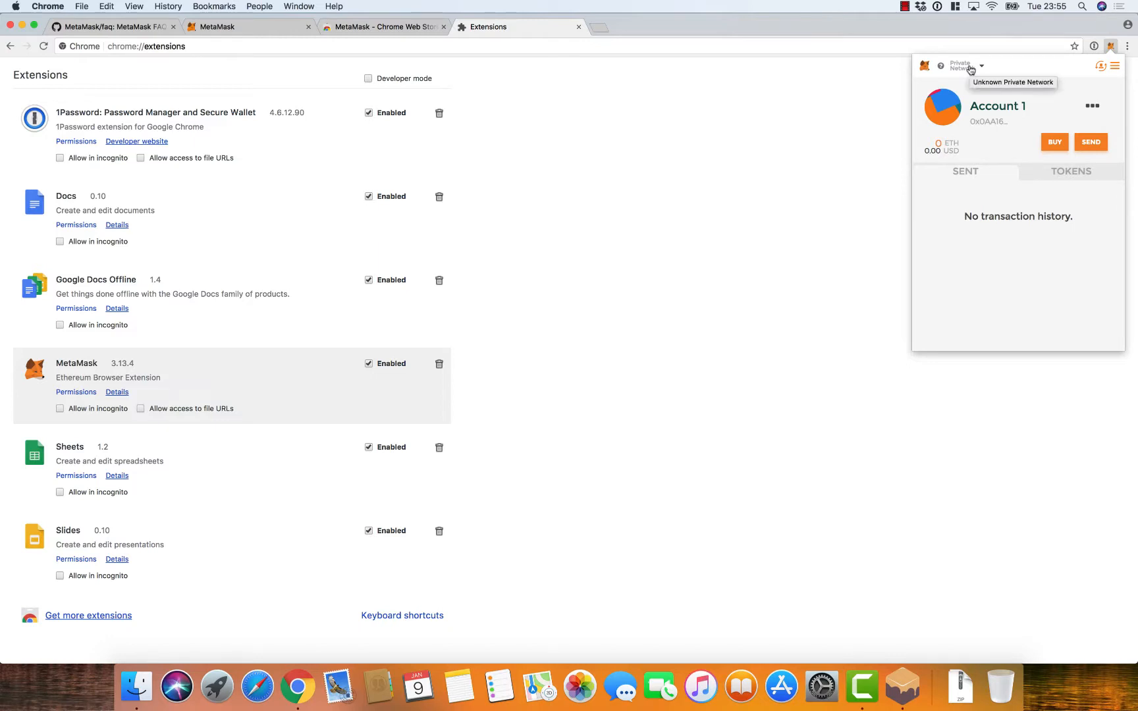
Make Ganache 1 the active account in MetaMask.
click(1101, 66)
click(1062, 112)
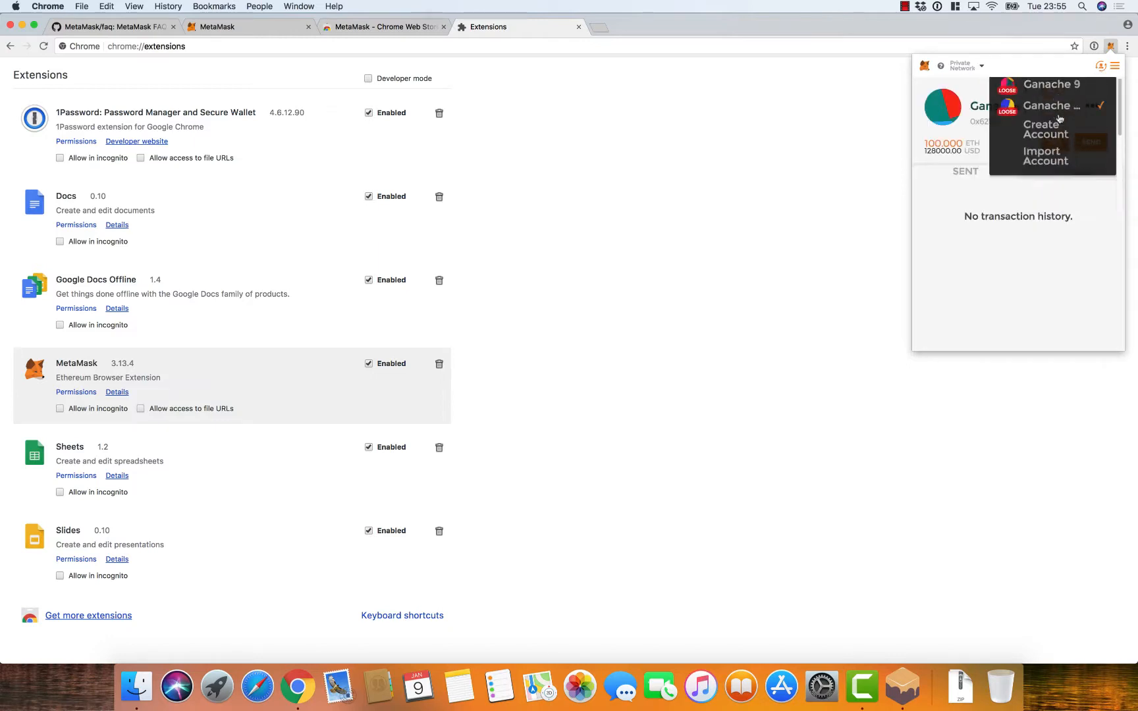
mouse_move(953, 147)
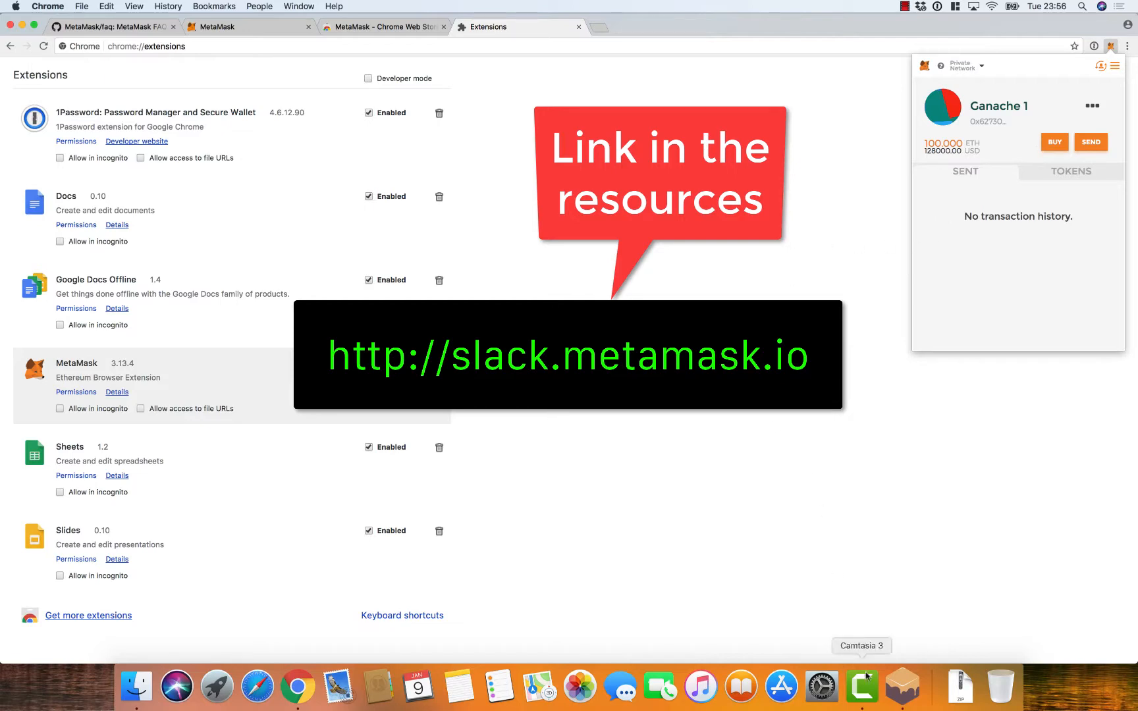
Switch to Ganache to view its accounts, and return to Chrome to look through MetaMask's account list.
click(903, 687)
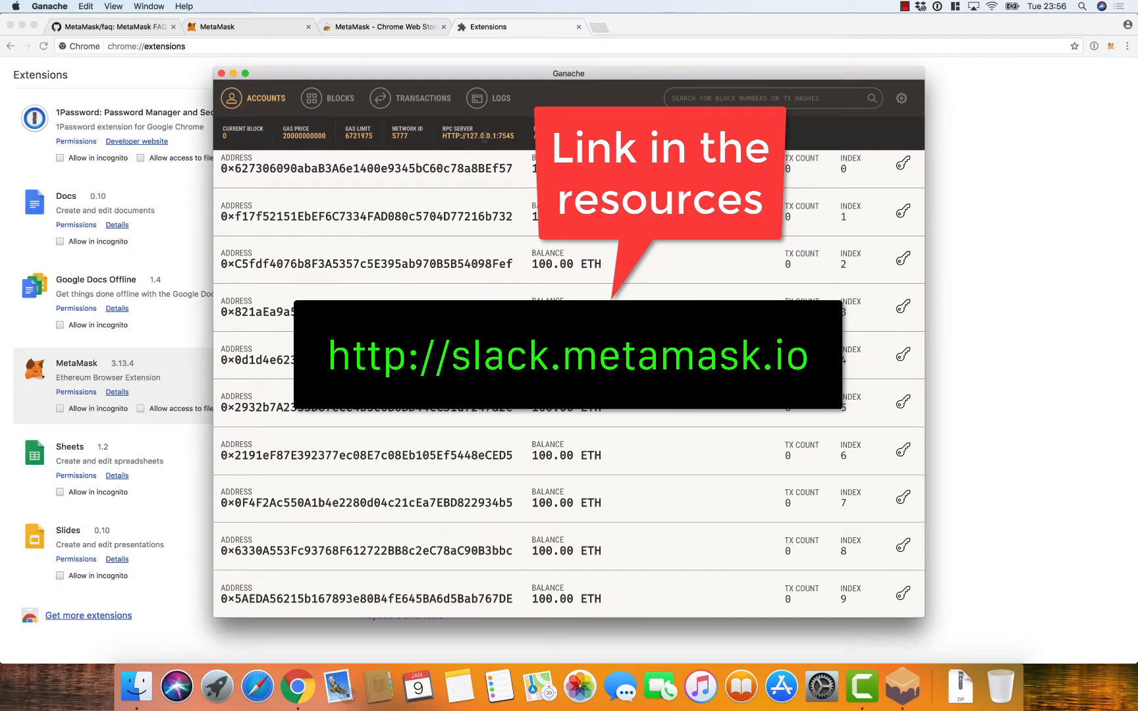
click(1112, 46)
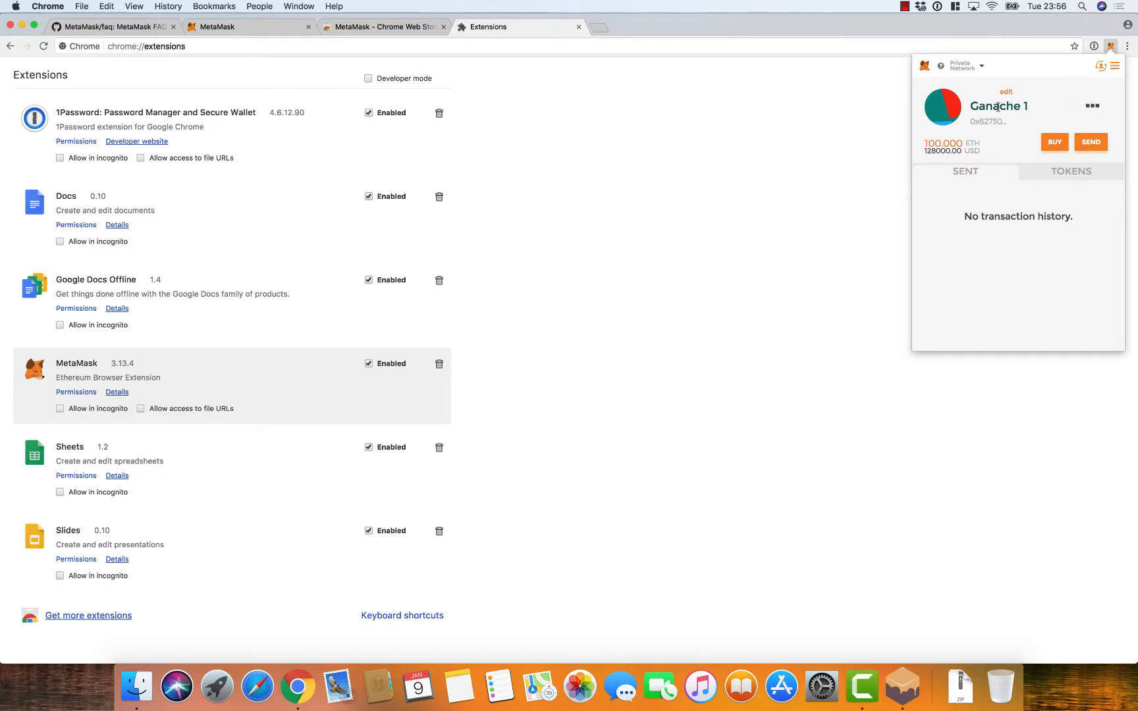
click(1100, 68)
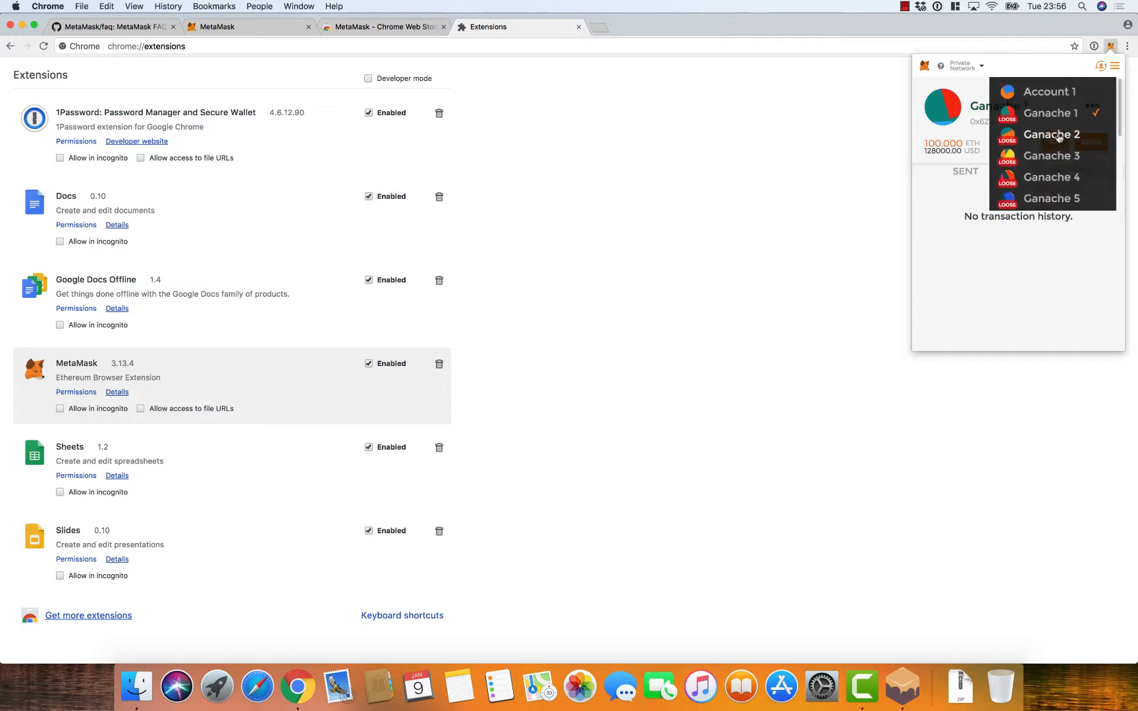
scroll(1060, 137, down, 5)
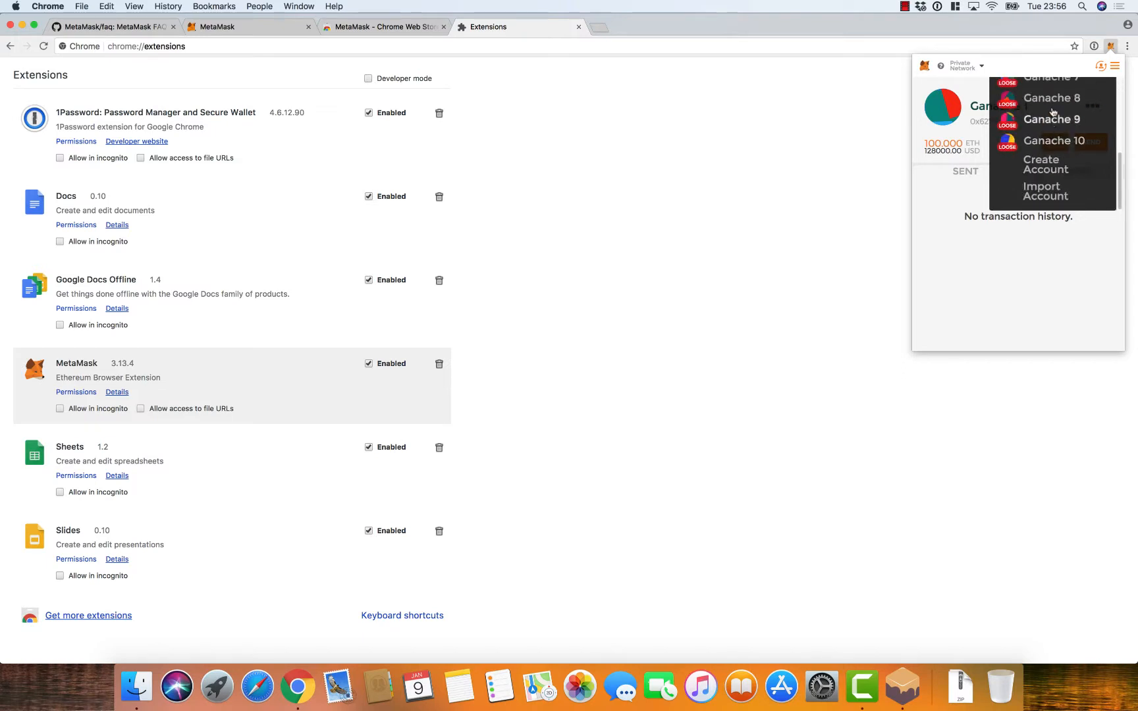
scroll(1052, 116, up, 5)
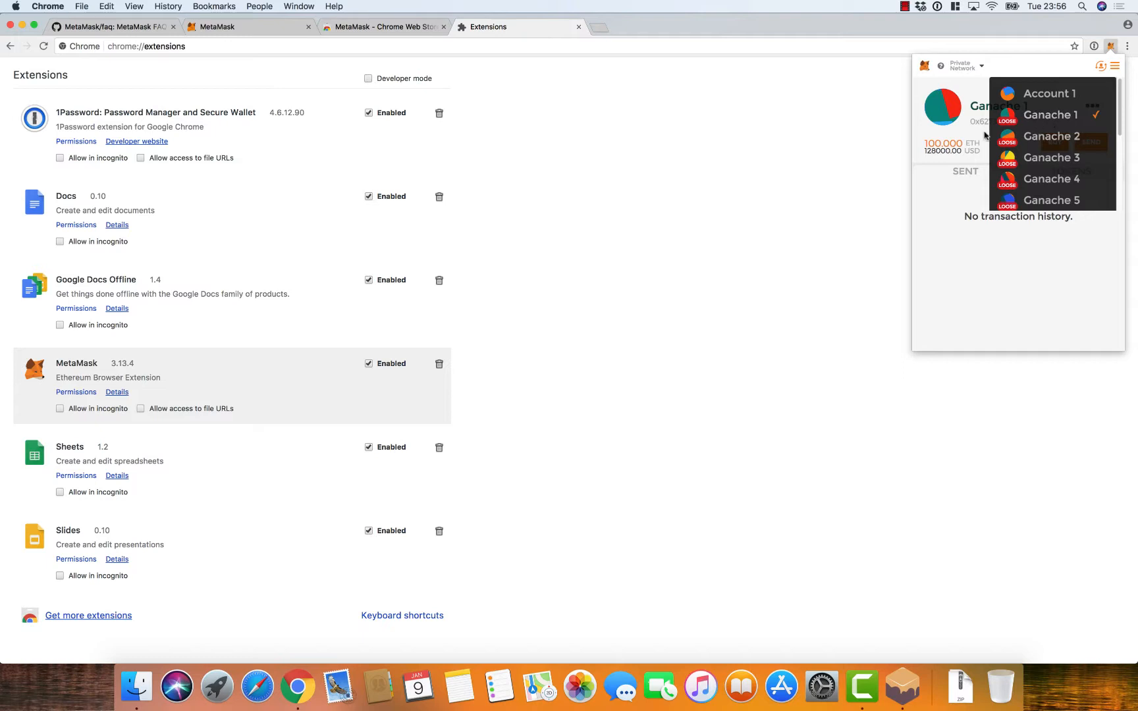
click(942, 199)
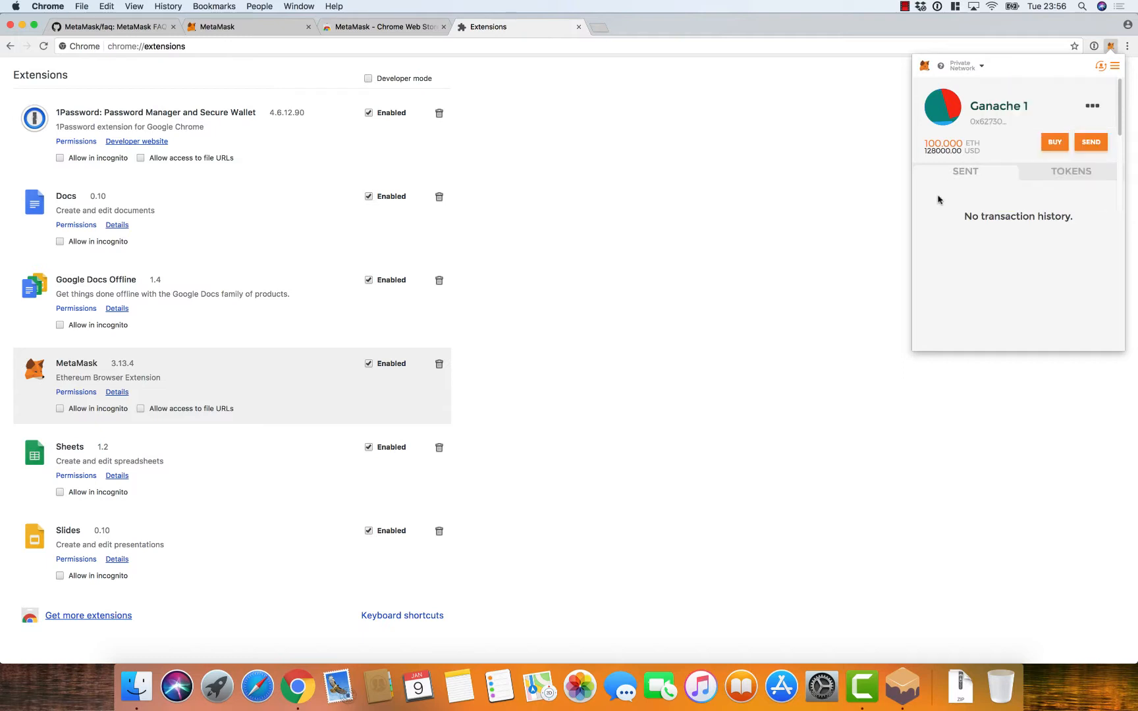
Show the QR code of the Ganache 1 account, return to the account view and close MetaMask.
click(1093, 107)
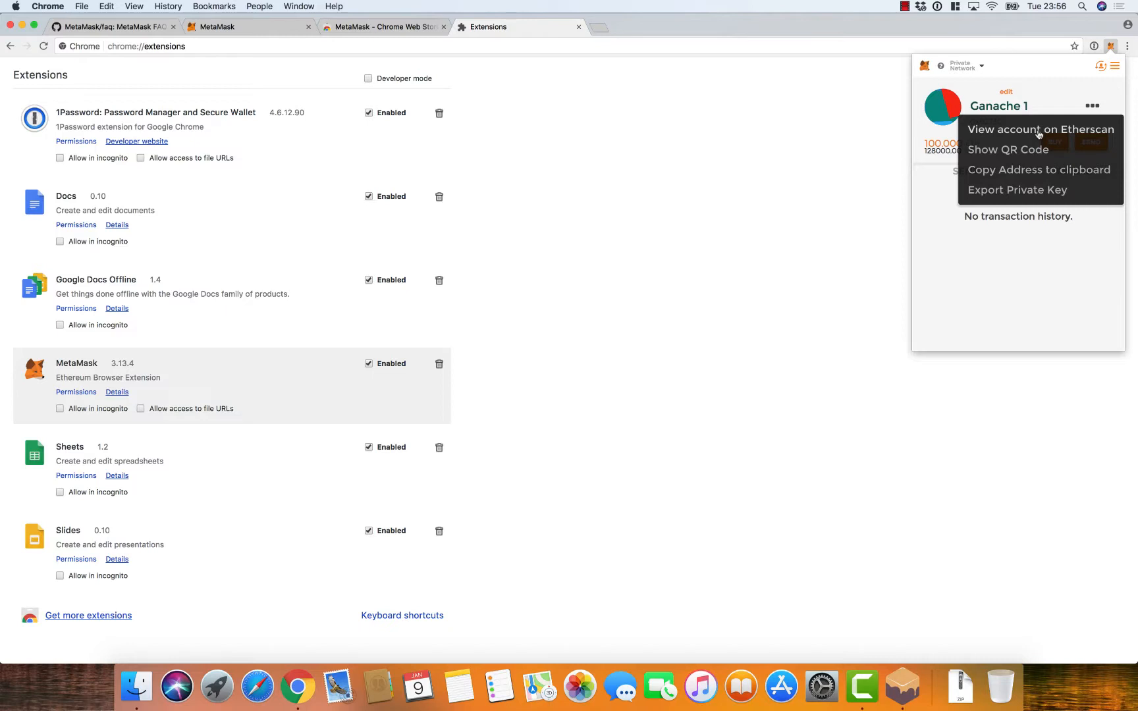
click(1013, 155)
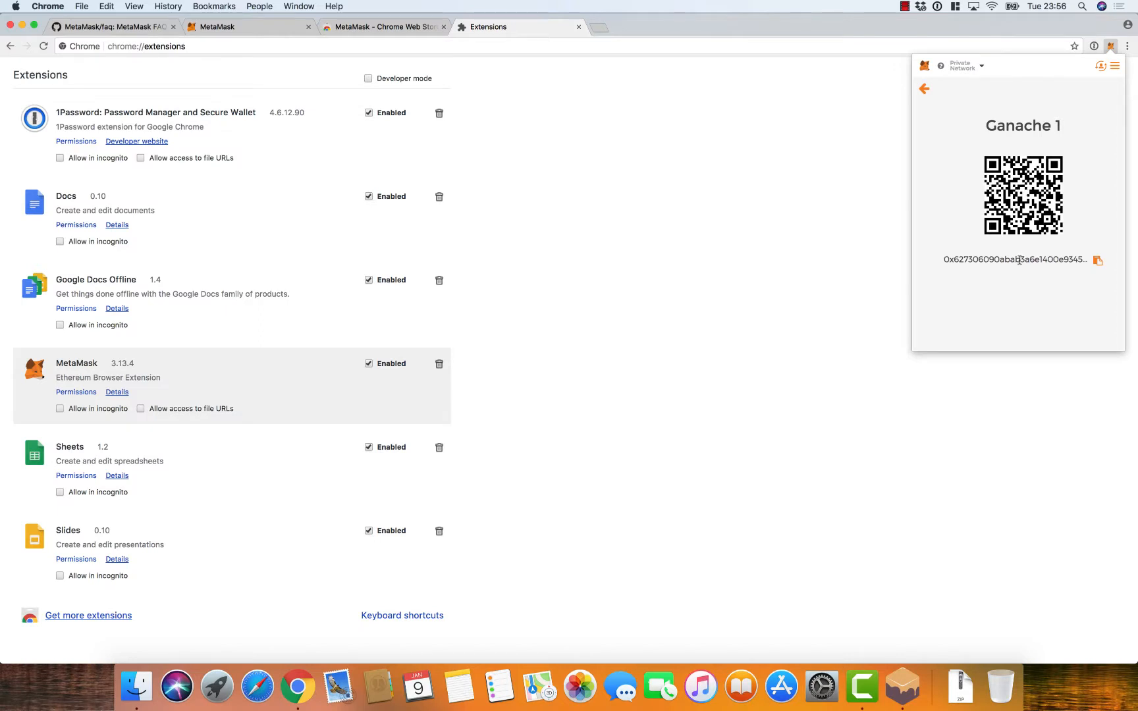
click(928, 92)
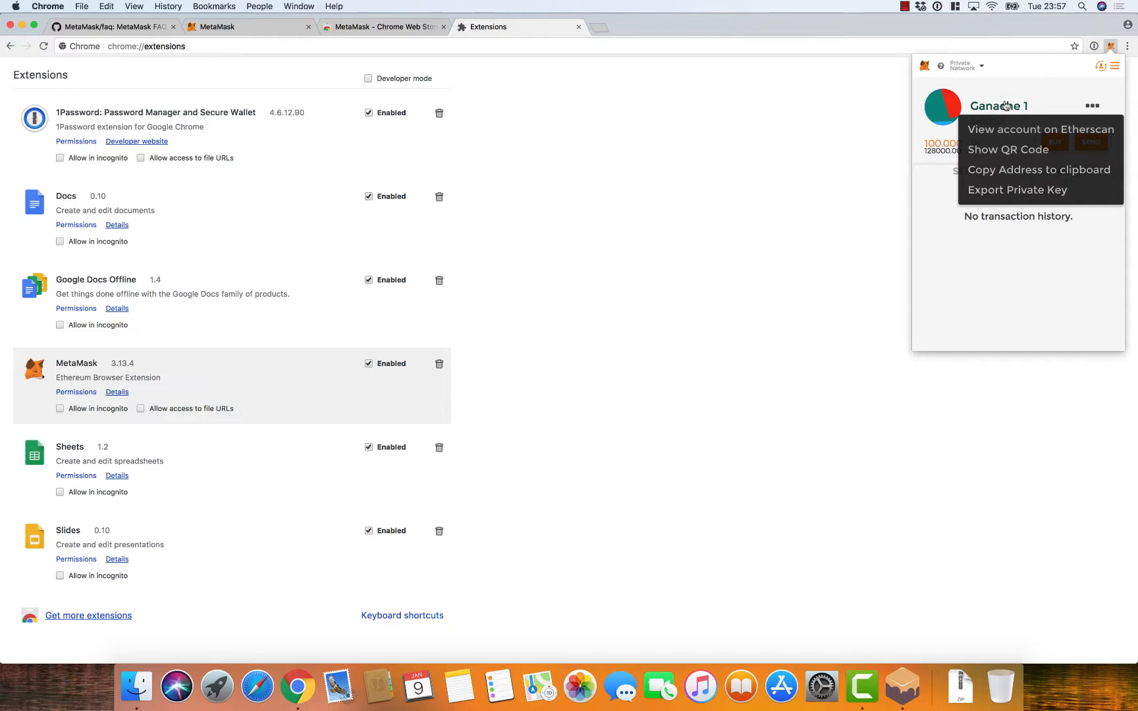
click(956, 269)
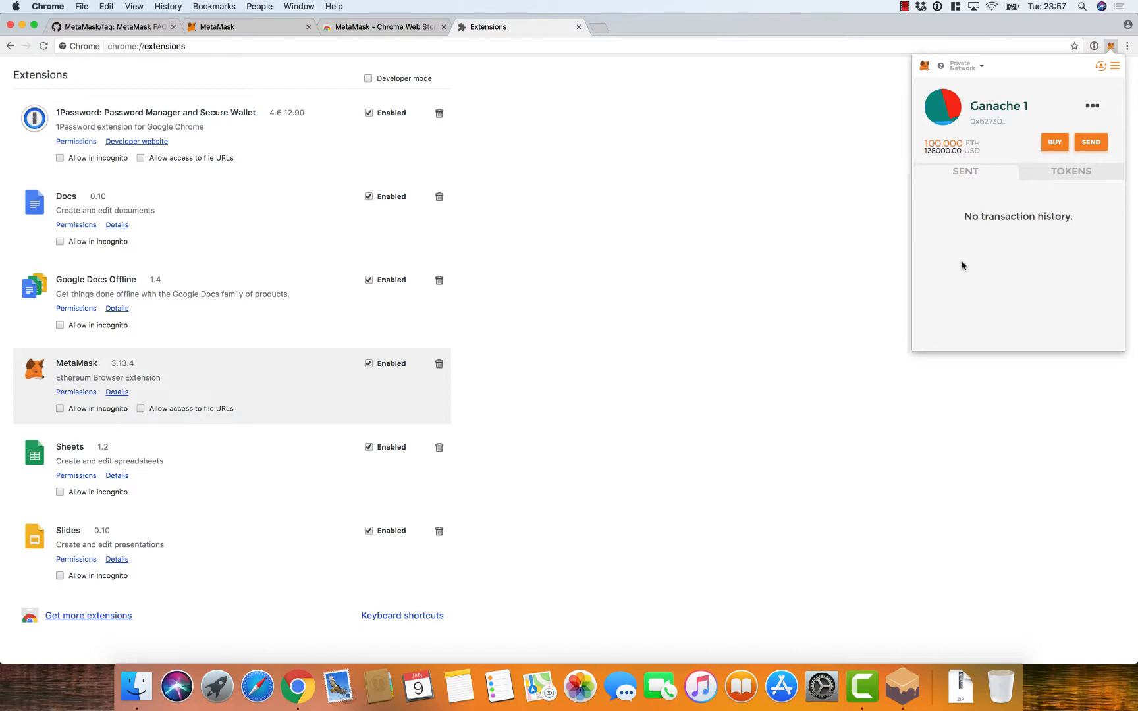
click(822, 222)
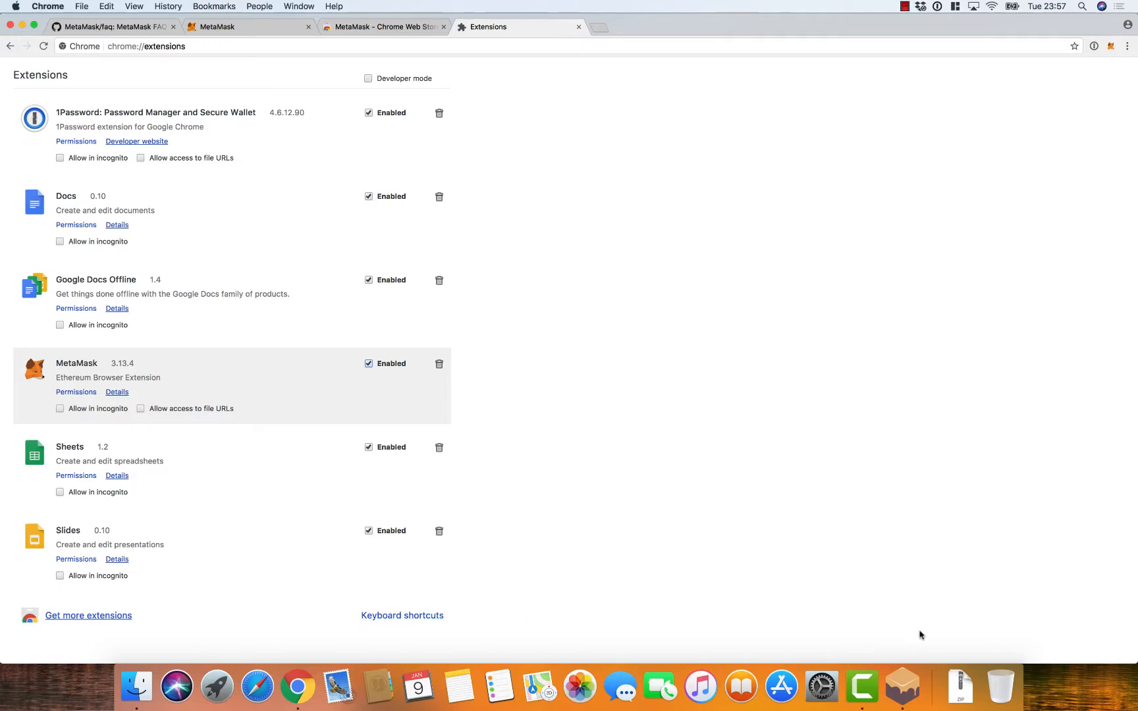
Switch to Ganache and quit it.
click(901, 688)
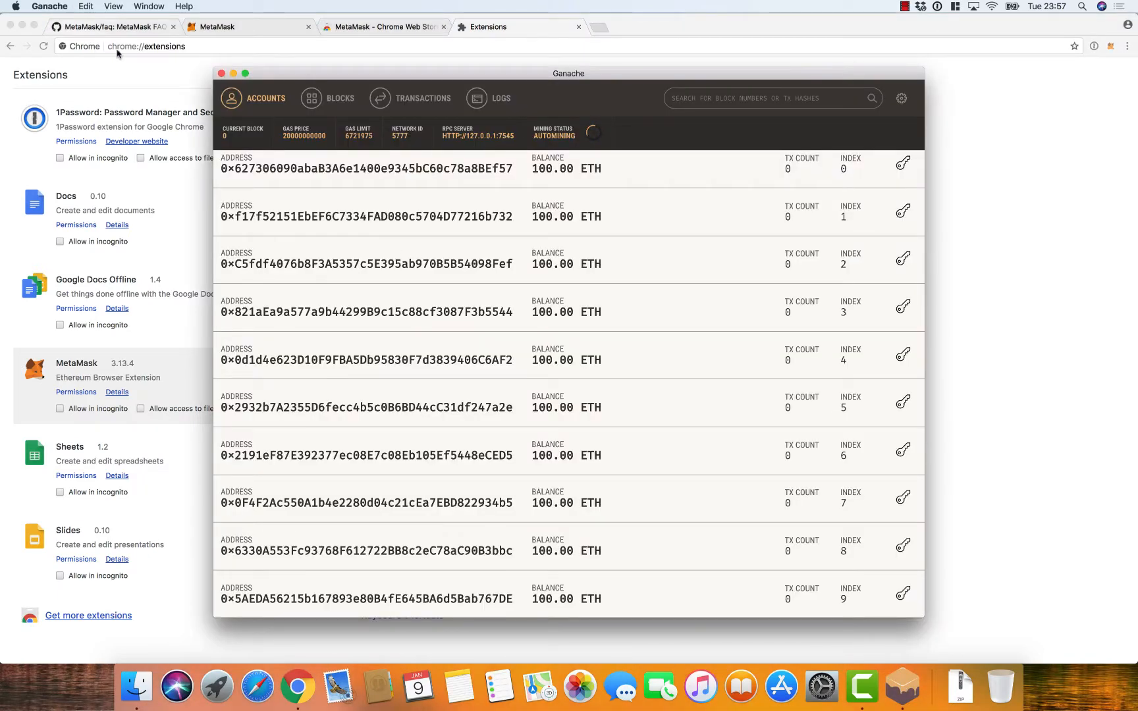
click(49, 6)
click(59, 103)
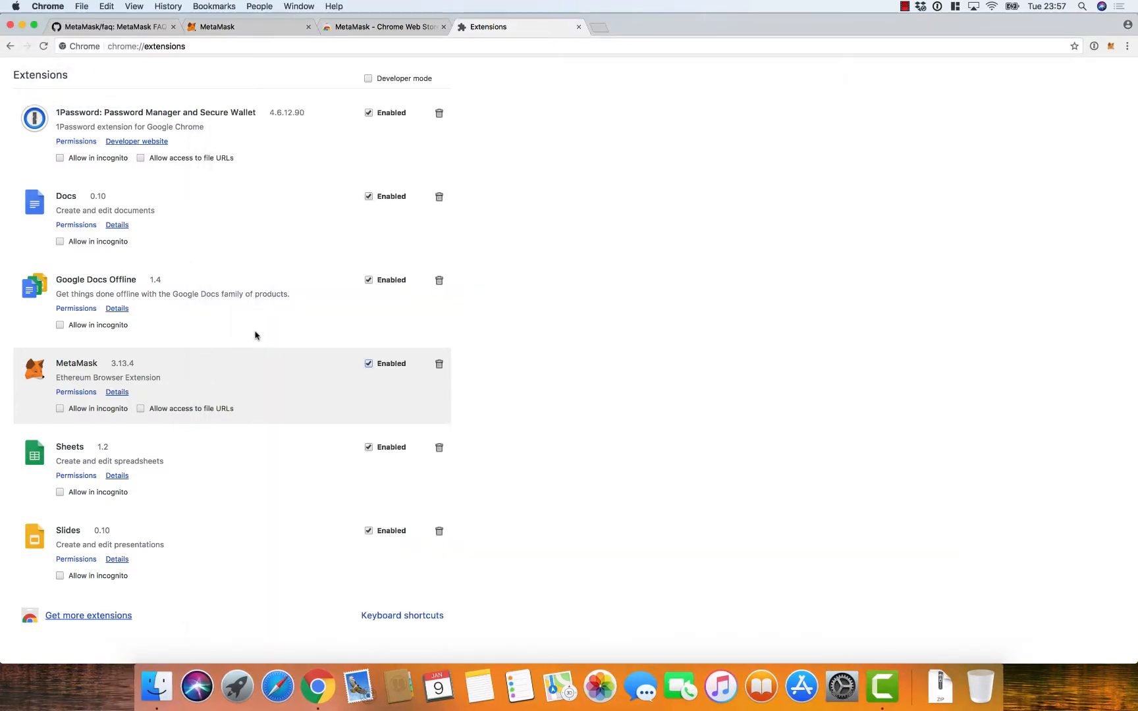
Find and open the Terminal application.
key(super+space)
text(termi)
key(Return)
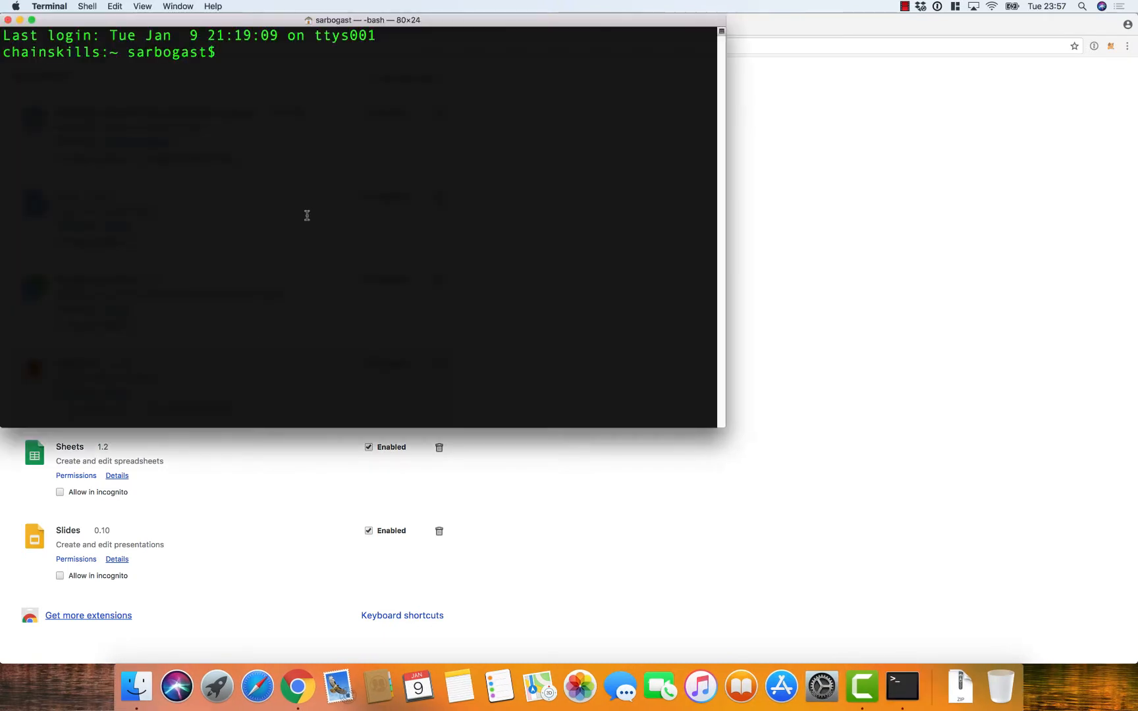
Change the working directory to ChainSkills/private.
text(cd CHai)
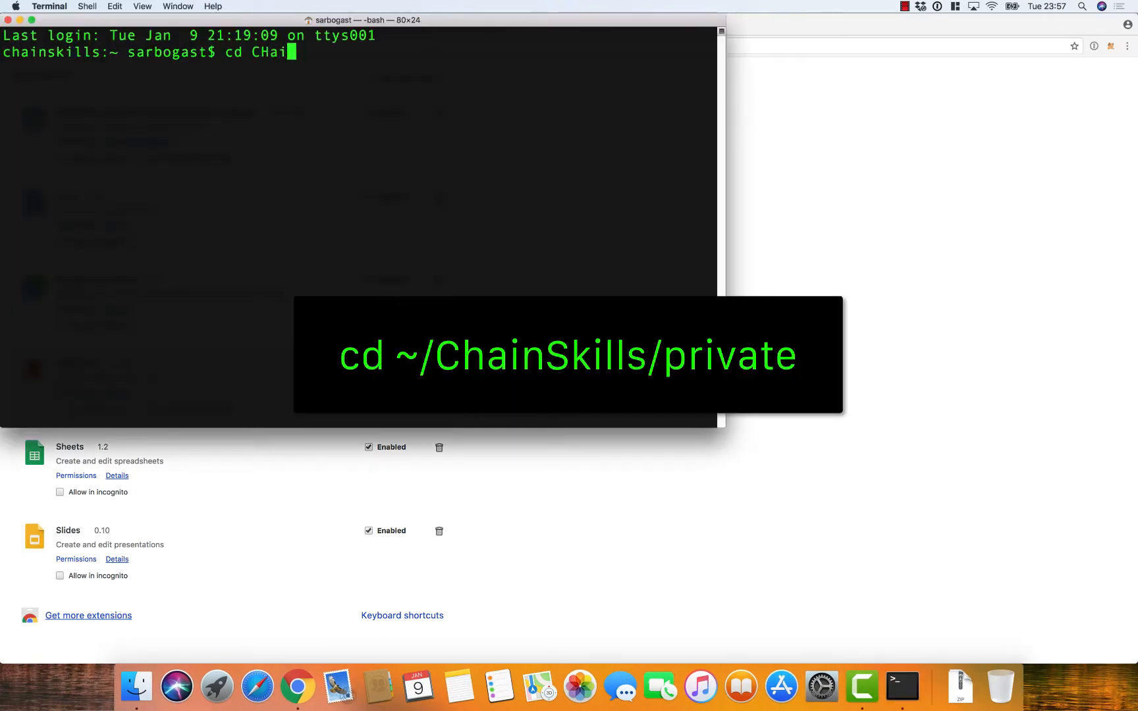
key(BackSpace)
key(BackSpace)
key(BackSpace)
text(hai)
key(Tab)
text(private)
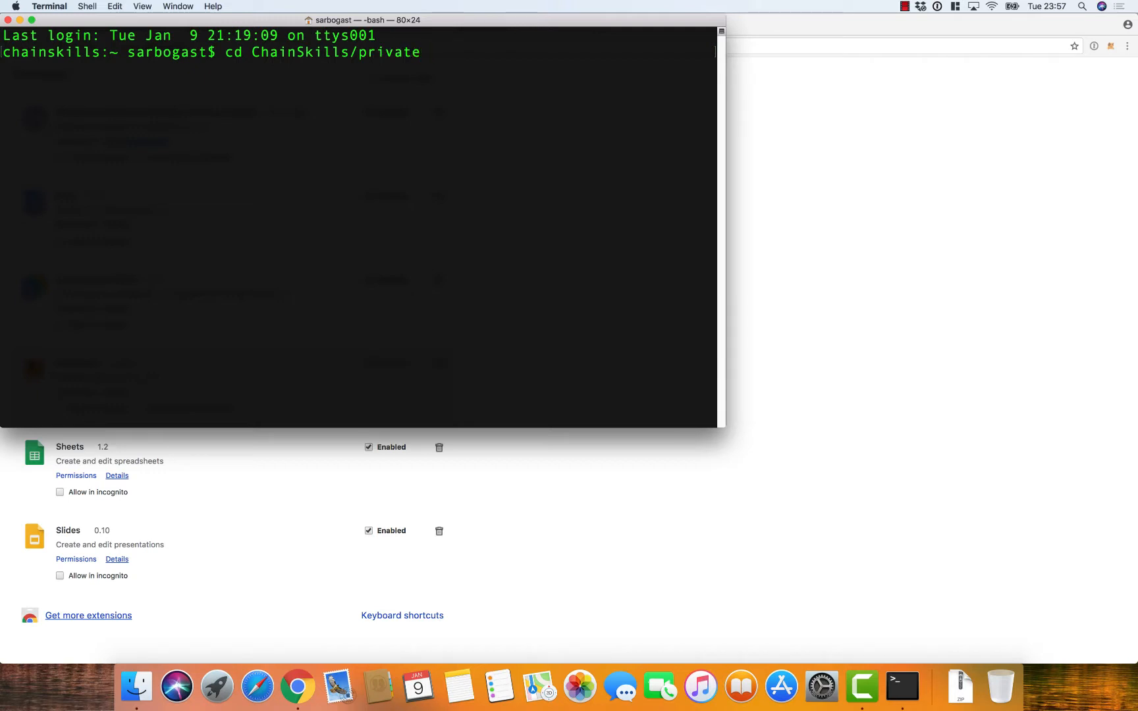
key(Return)
Start the private node by running ./startnode.sh.
text(./)
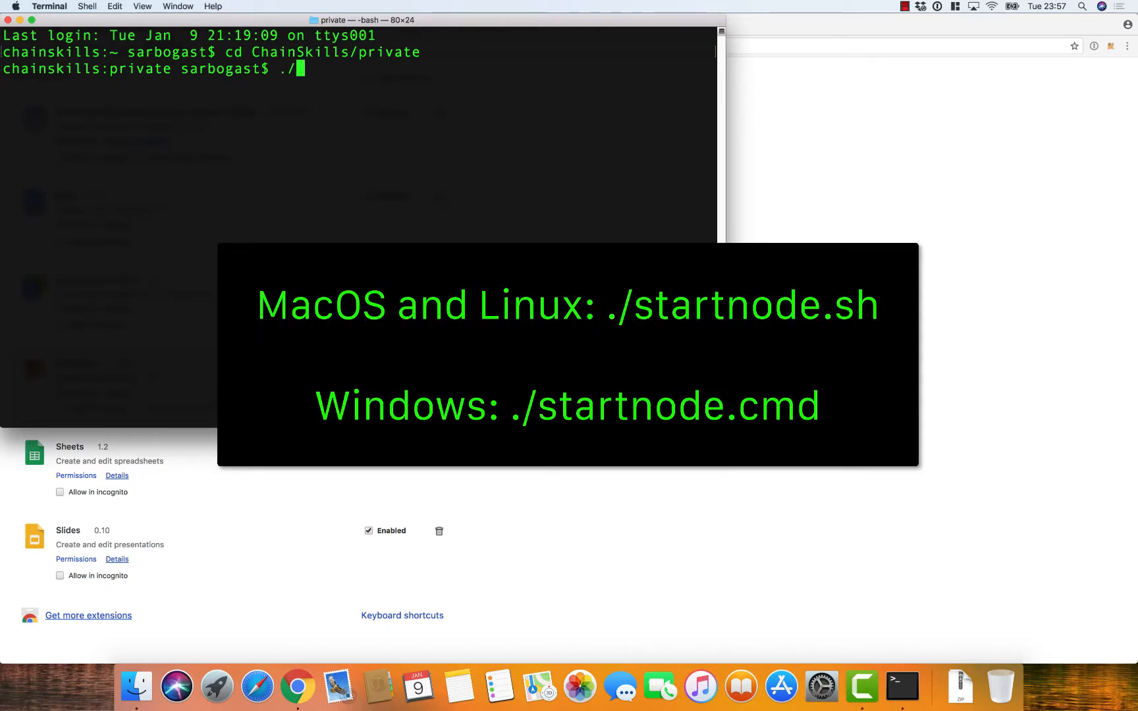
text(startnode)
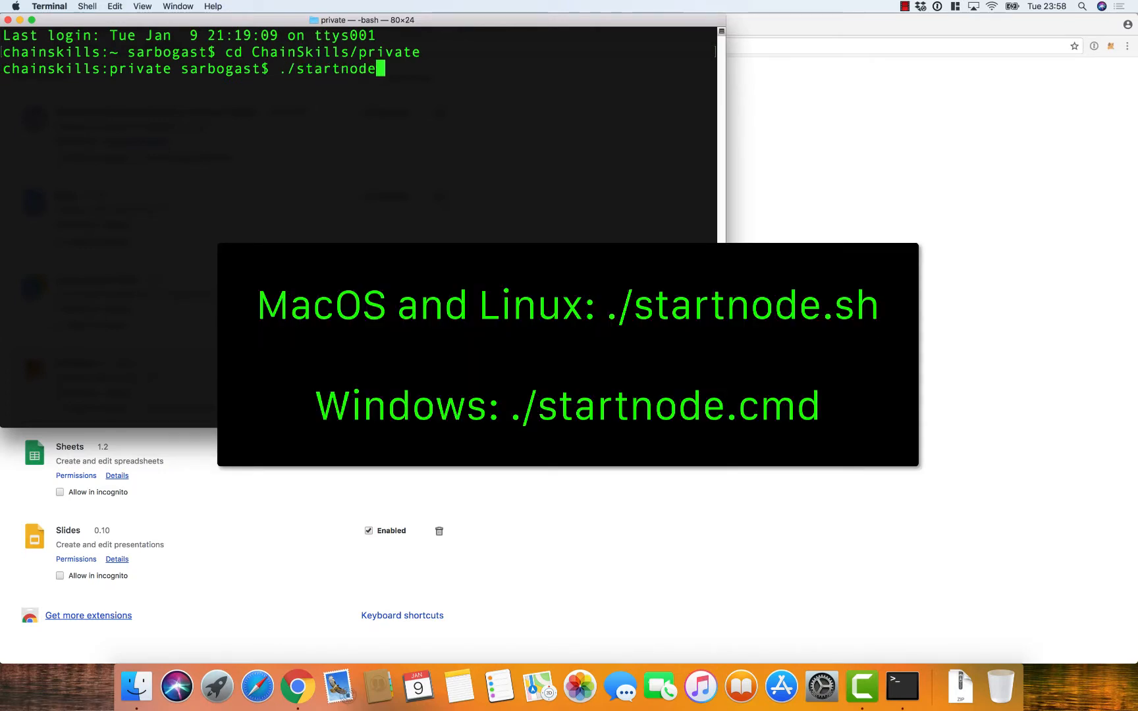
text(.sh)
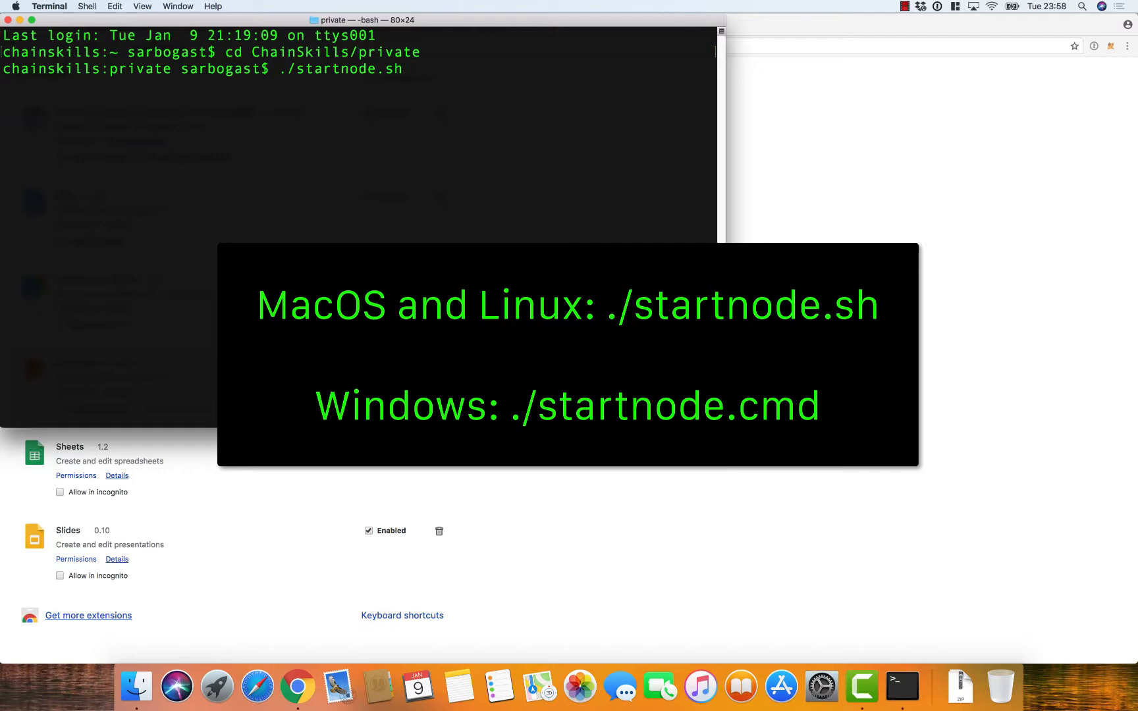
key(Return)
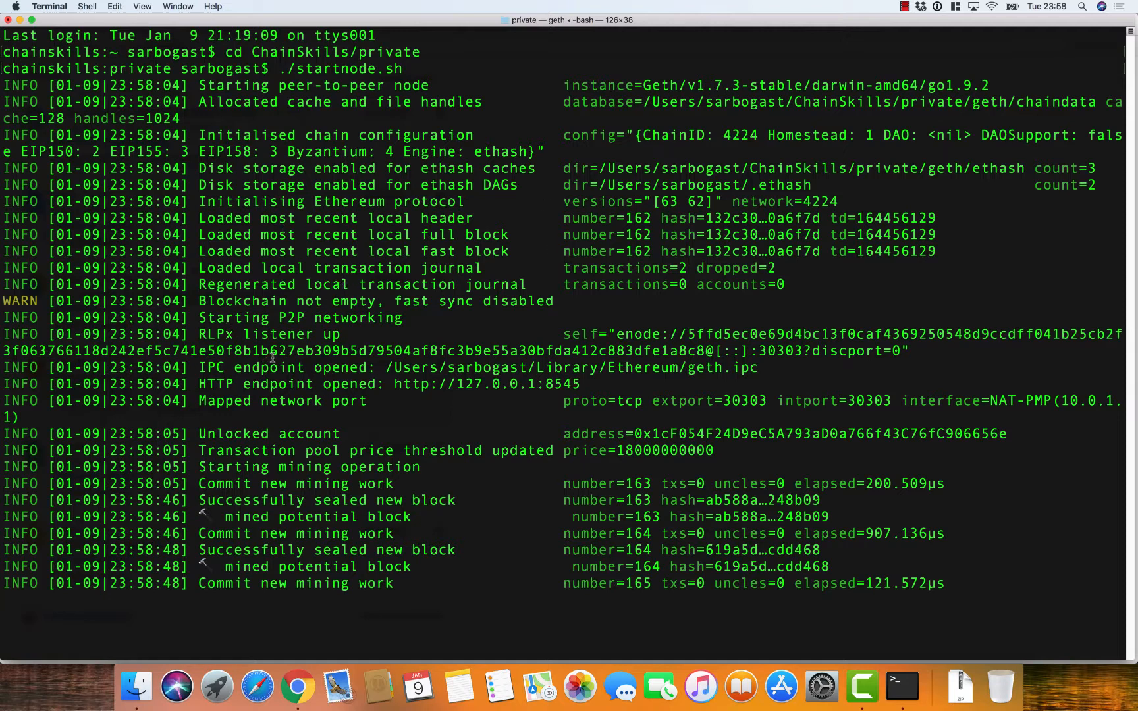
Highlight the HTTP endpoint line in the node's startup log, then clear the highlight.
double_click(203, 384)
triple_click(203, 384)
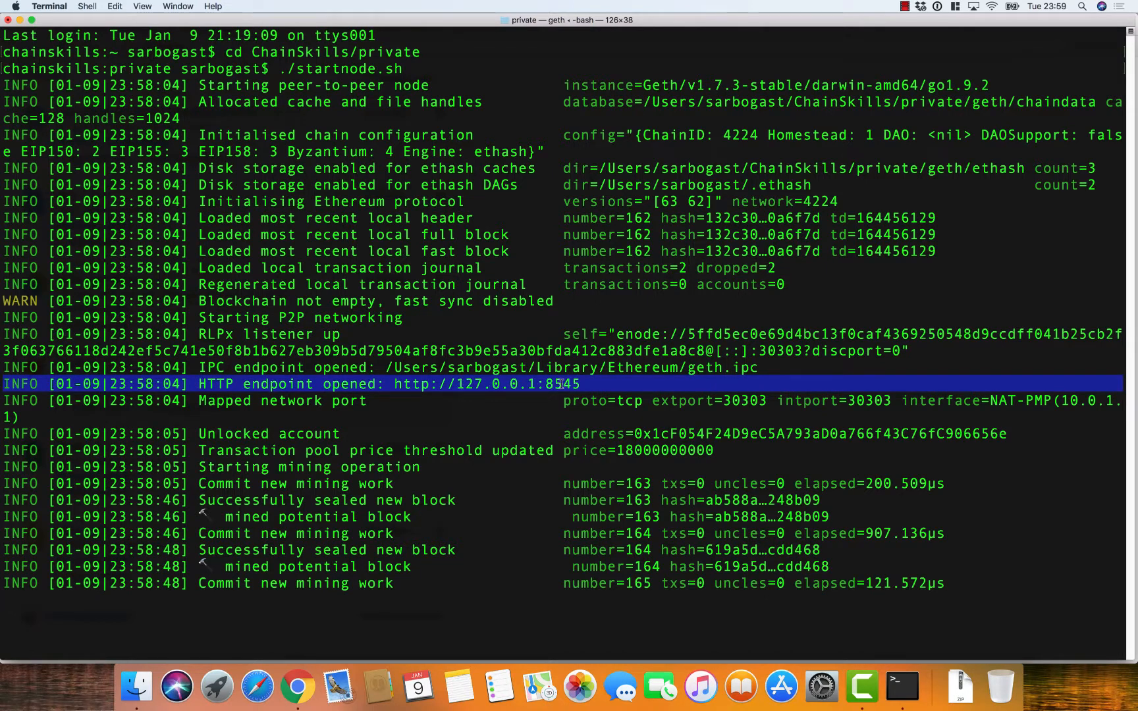
click(224, 521)
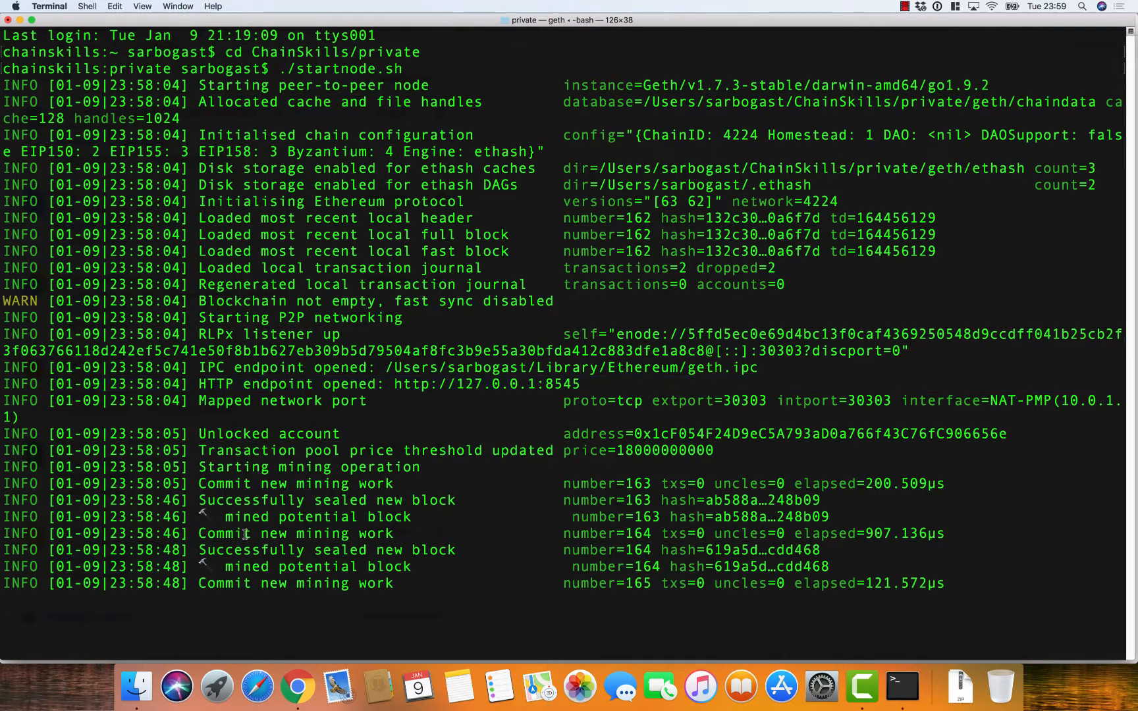
Switch to Chrome and connect MetaMask to the Localhost 8545 network.
click(298, 688)
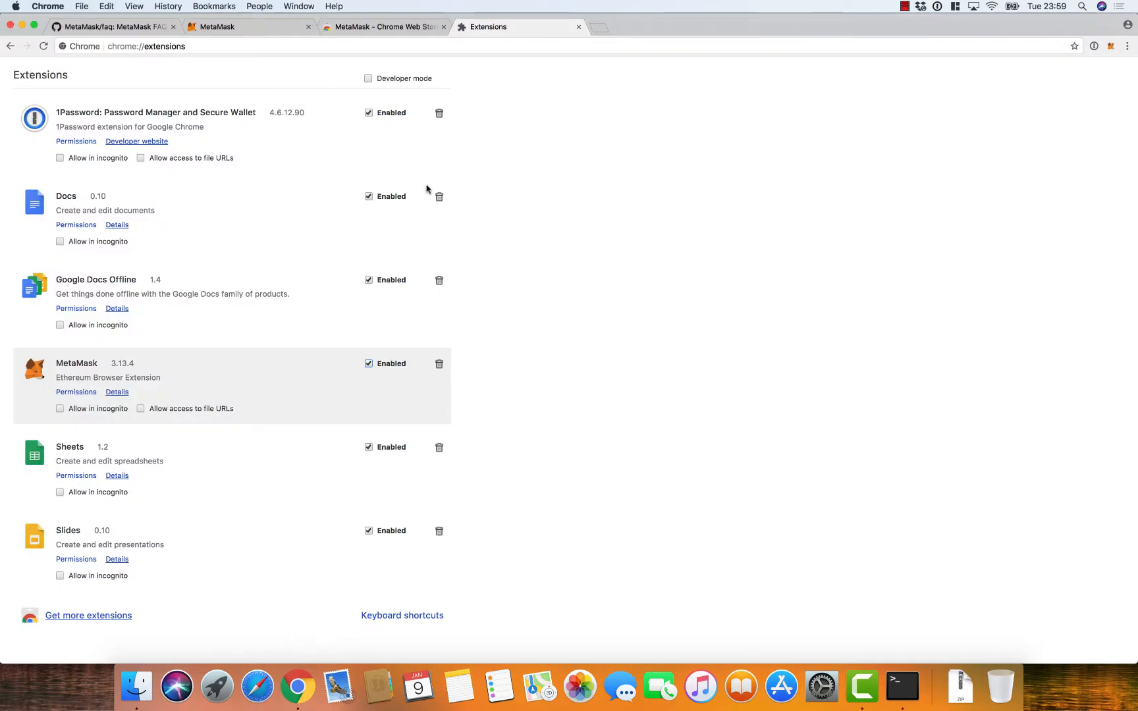
click(1110, 47)
click(974, 68)
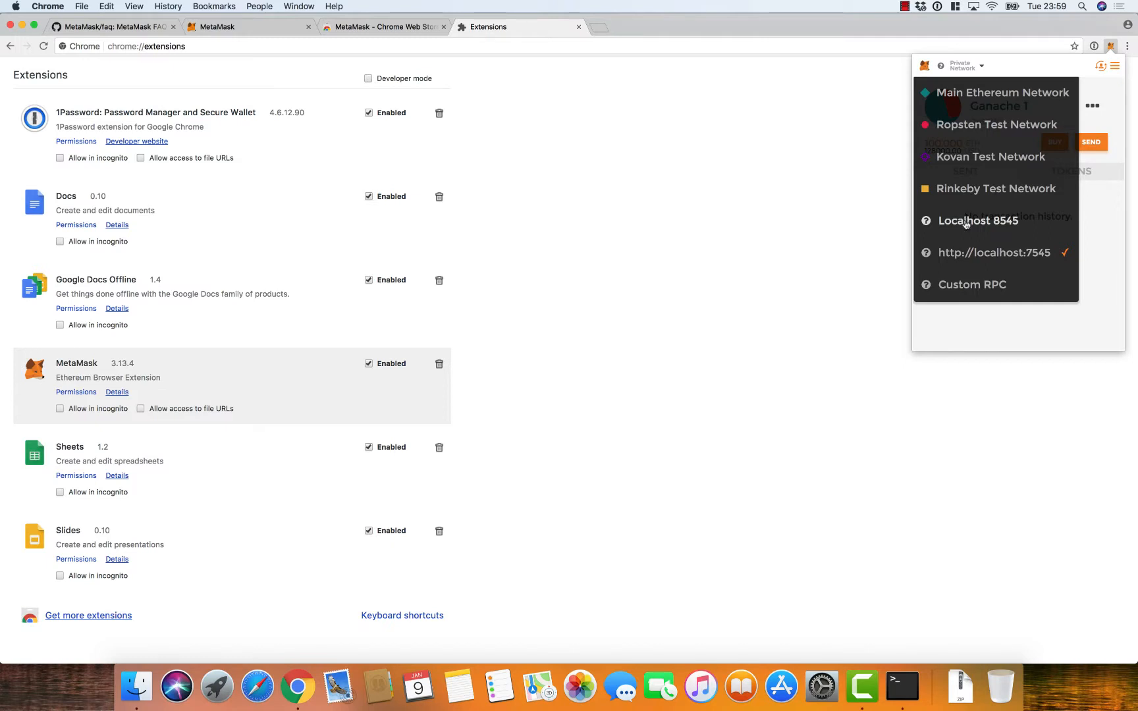
click(966, 224)
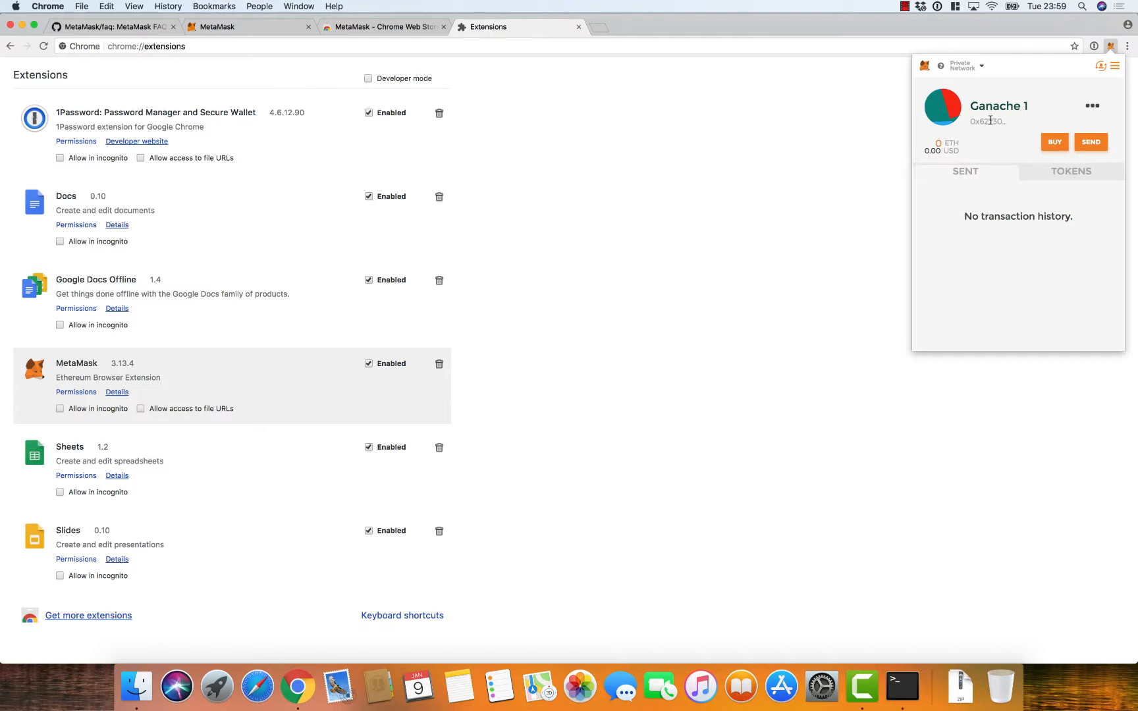
mouse_move(943, 146)
Switch to Terminal, open a second session tab and look back through the running node's log.
click(900, 687)
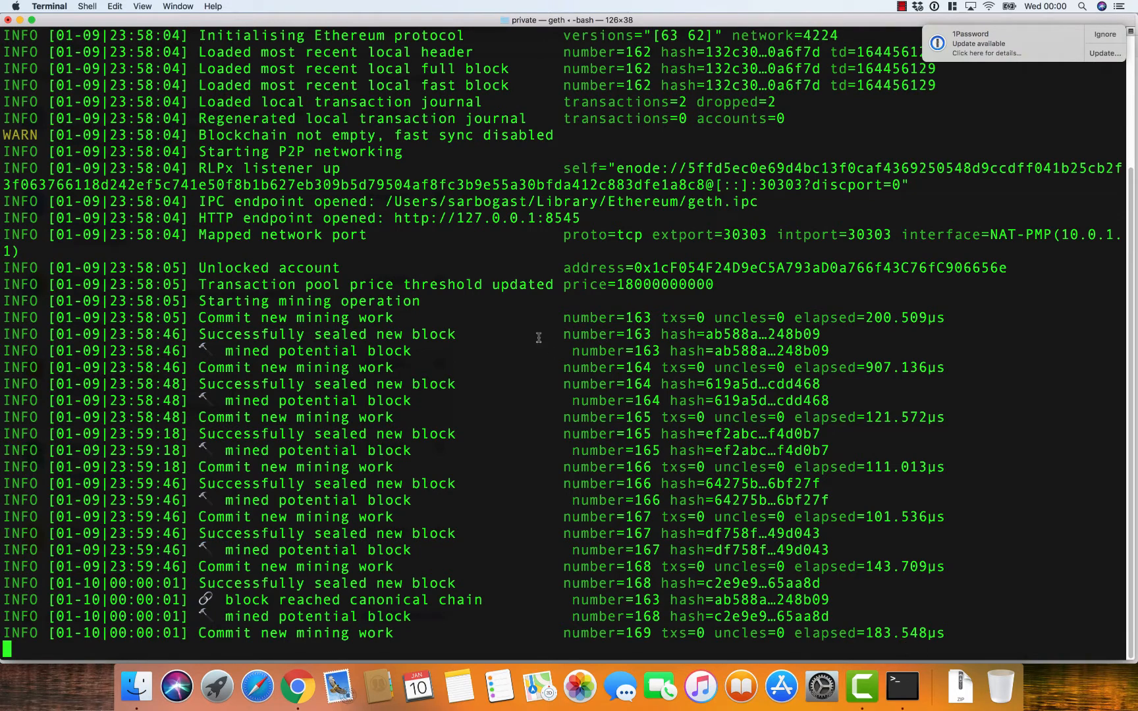
key(super+t)
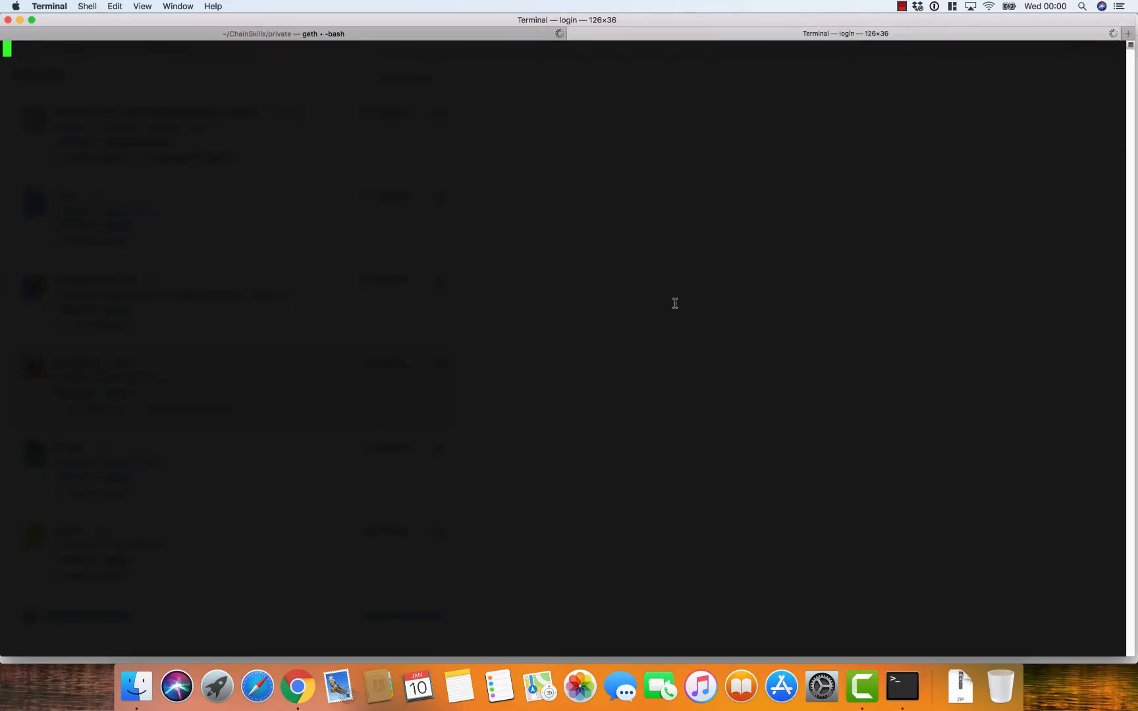
click(446, 38)
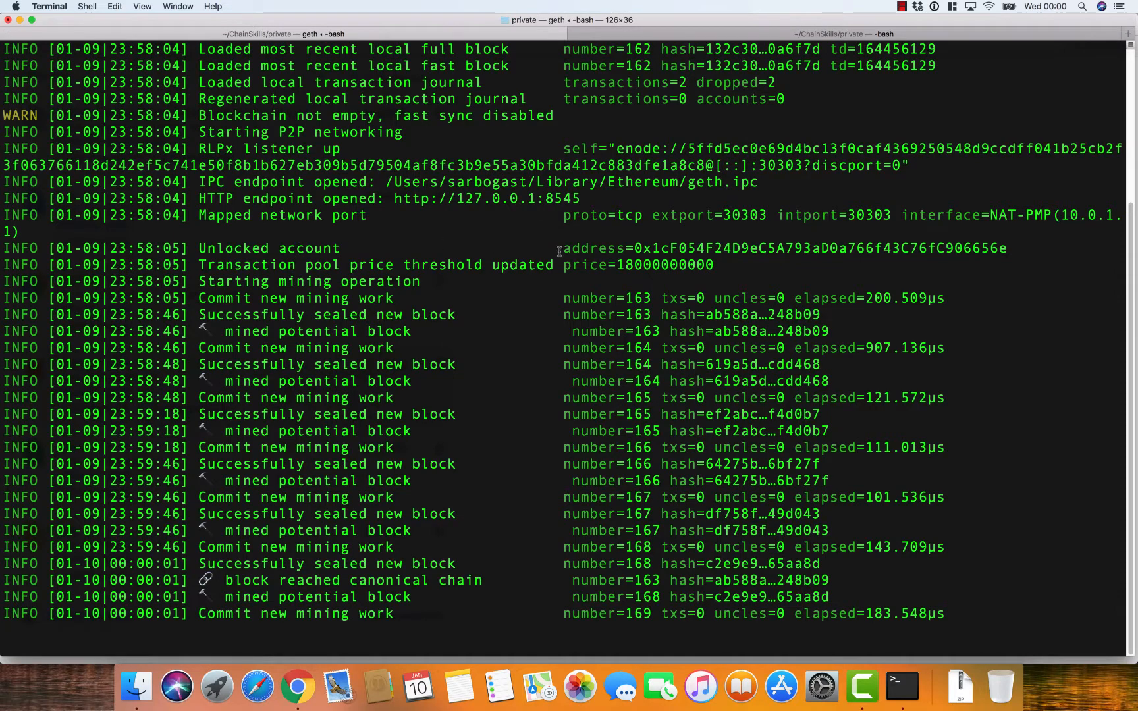
scroll(518, 244, up, 5)
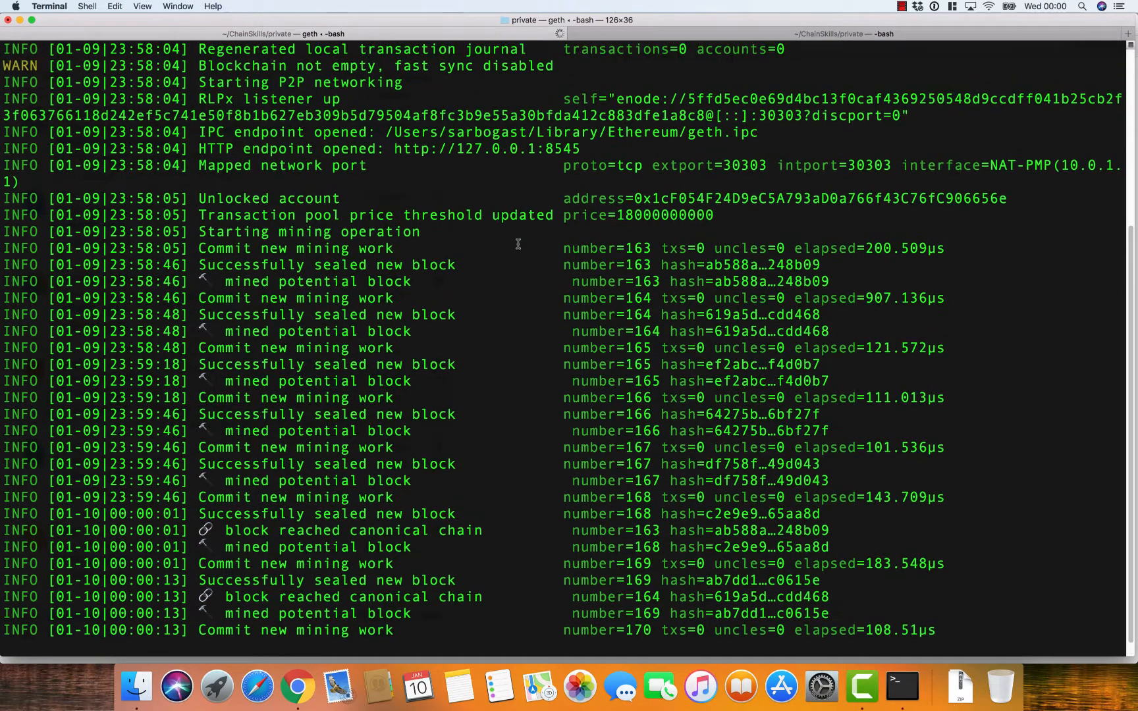
scroll(519, 244, up, 5)
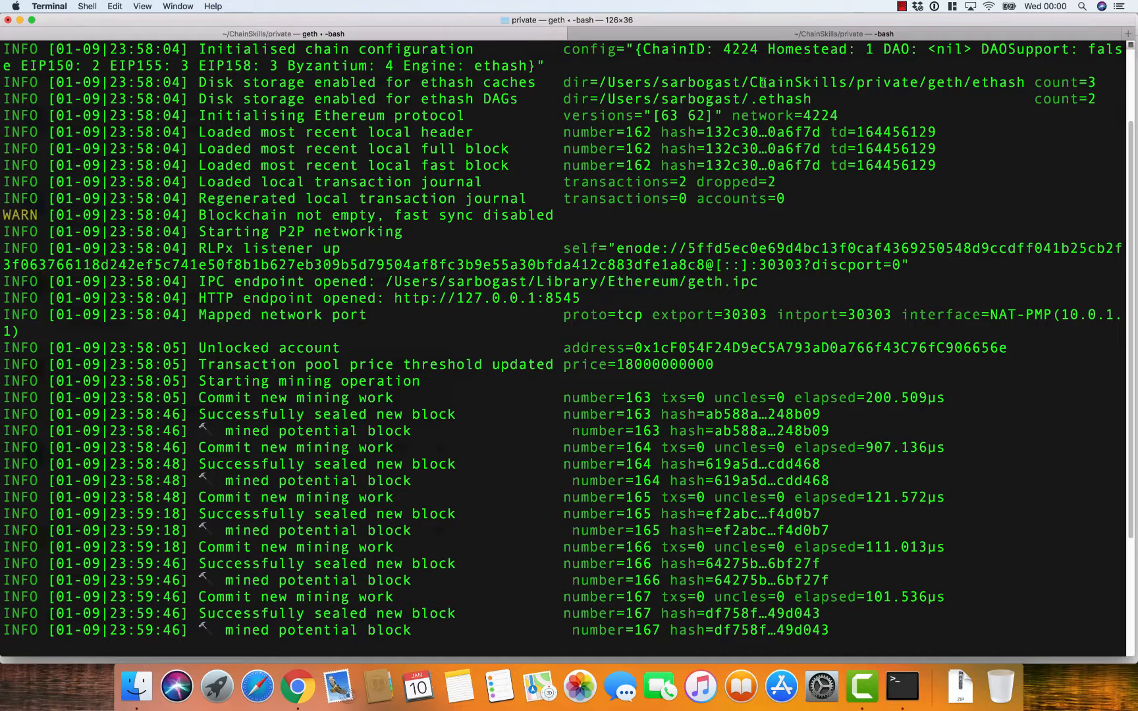
Attach a Geth console to the running node from the second session with geth attach.
click(855, 33)
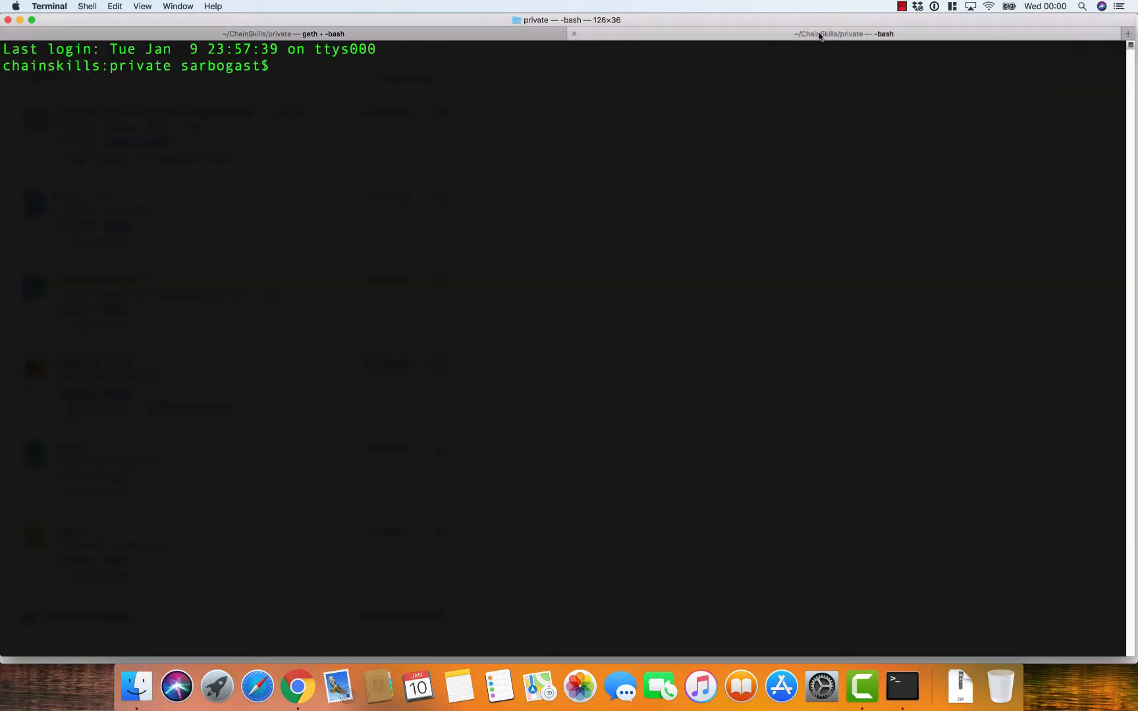
text(geth attach)
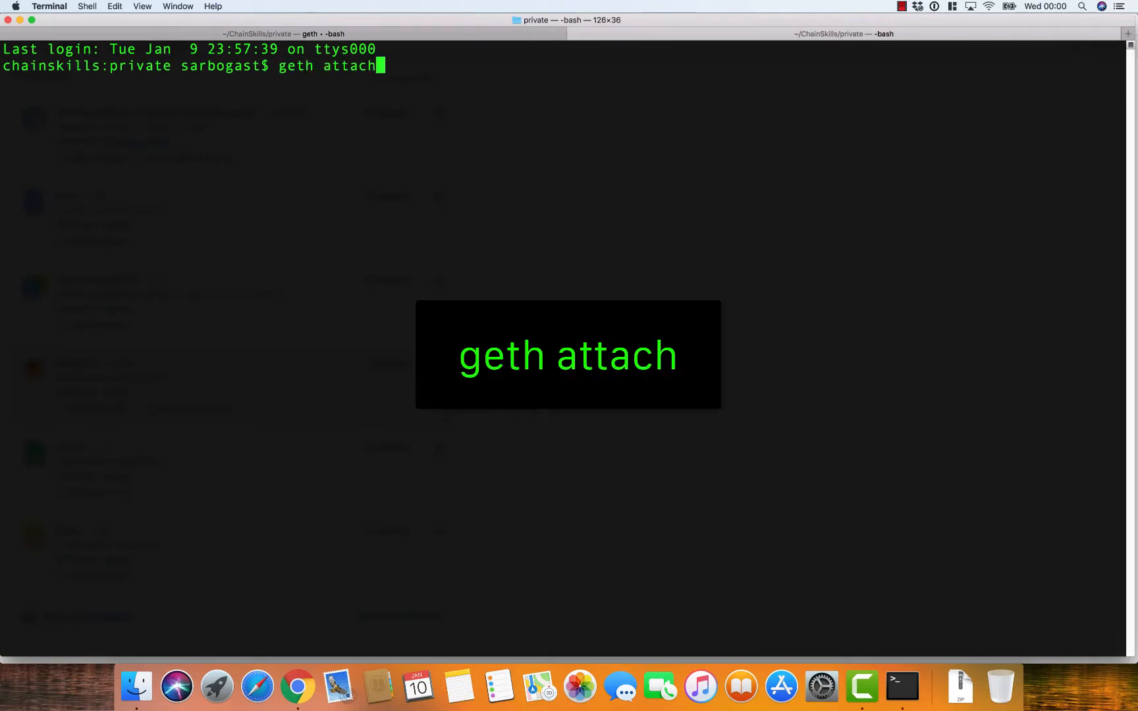
key(Return)
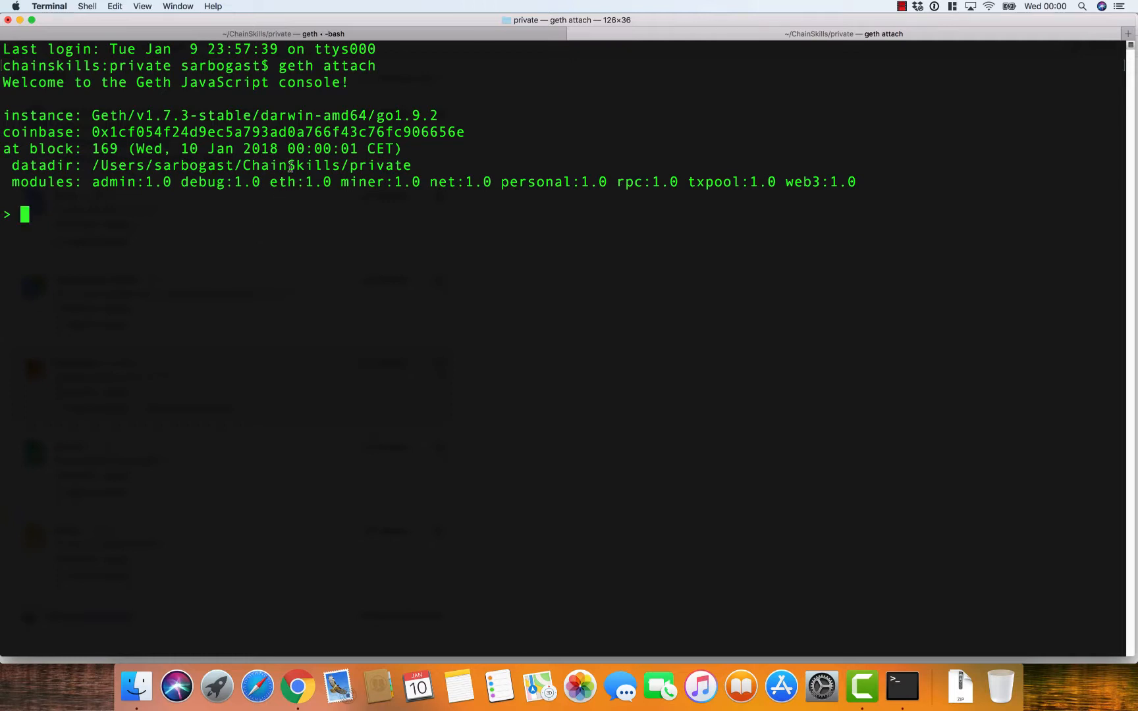
Highlight the datadir line in the Geth console's welcome text and clear the highlight.
double_click(375, 167)
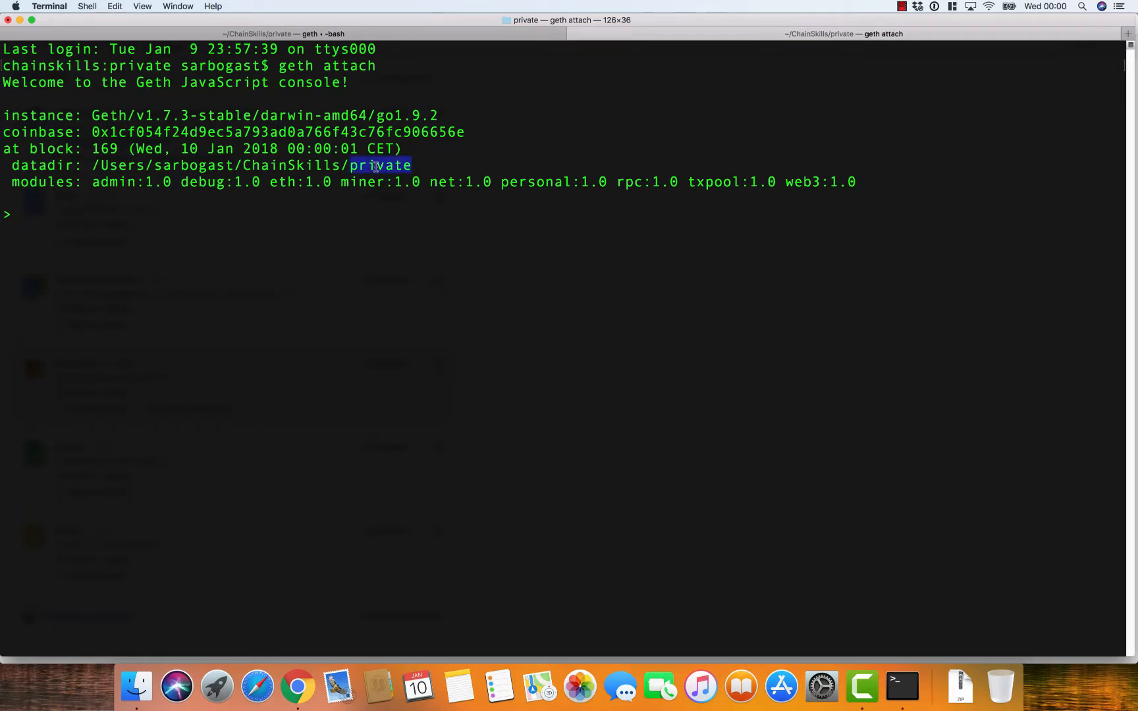
triple_click(329, 167)
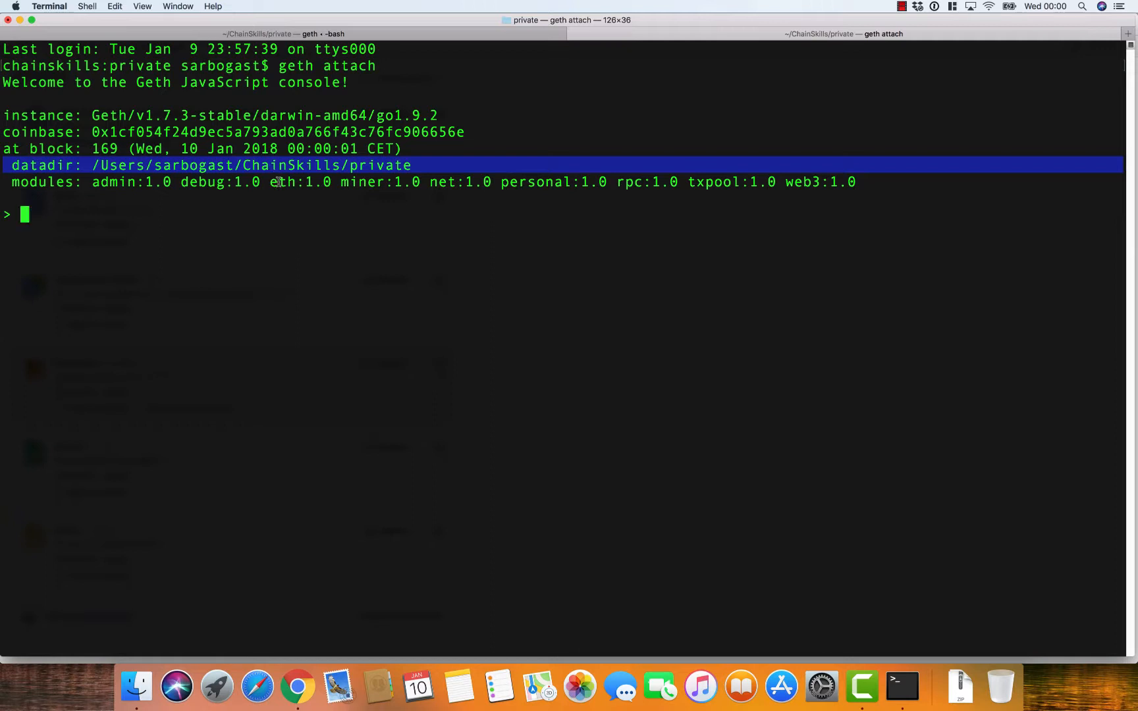
click(265, 224)
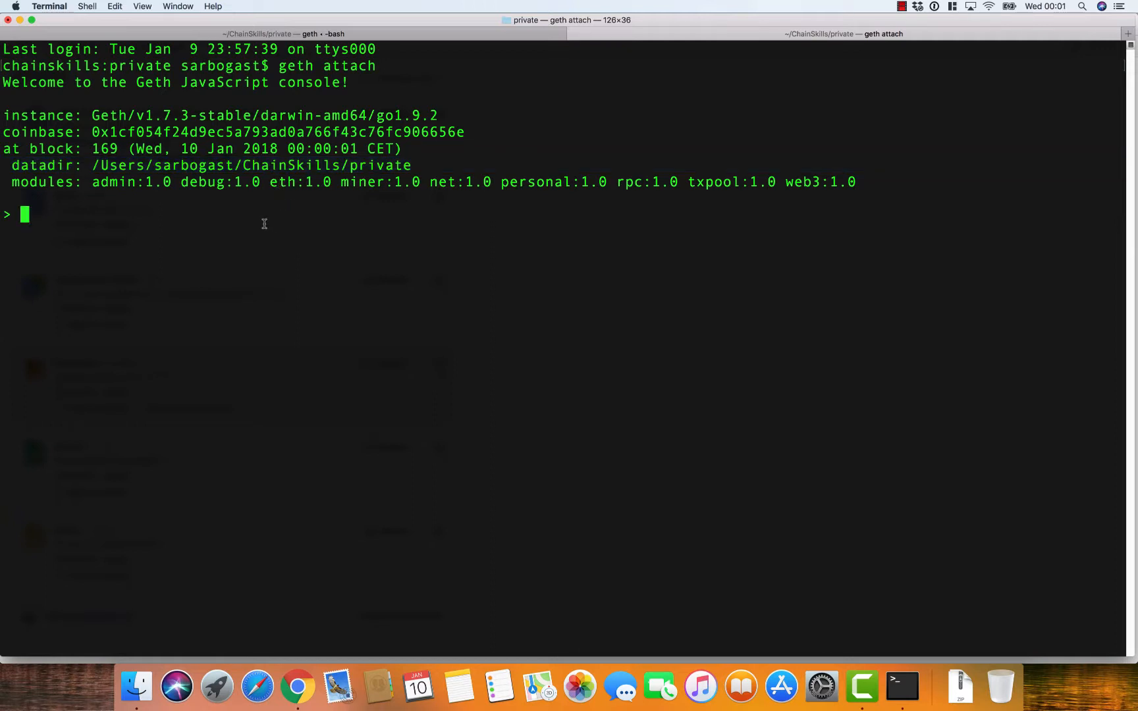
List the node's accounts with eth.accounts and highlight the returned addresses one by one, ending on the first.
text(eth.accounts)
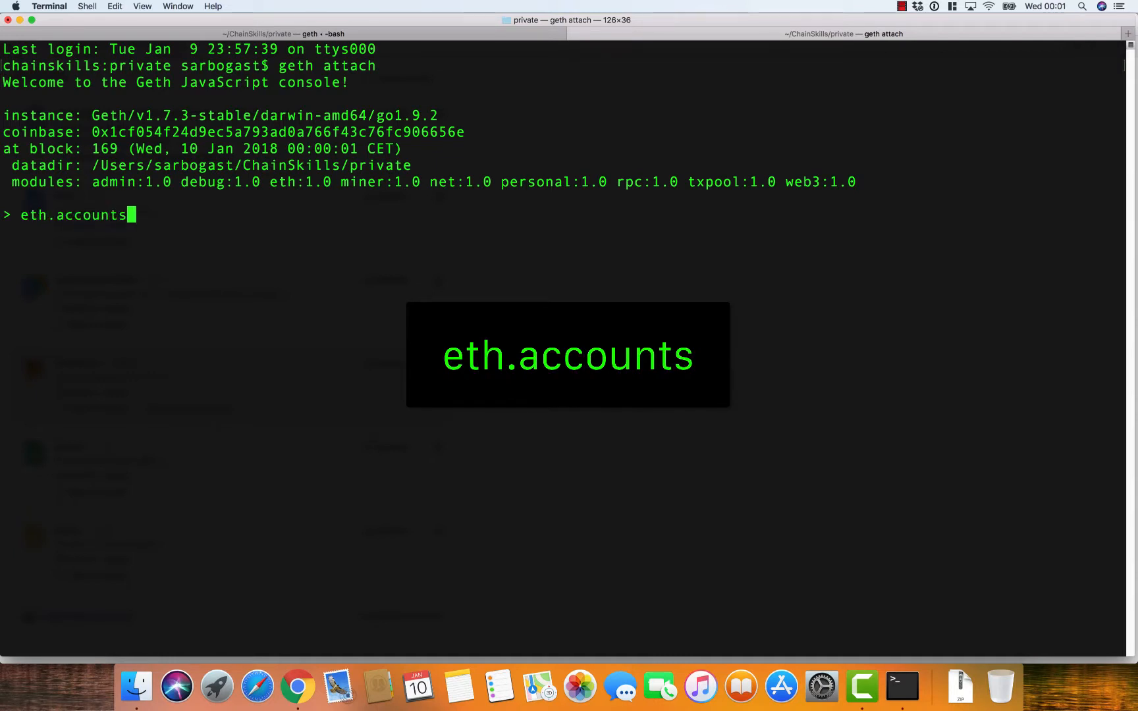
key(Return)
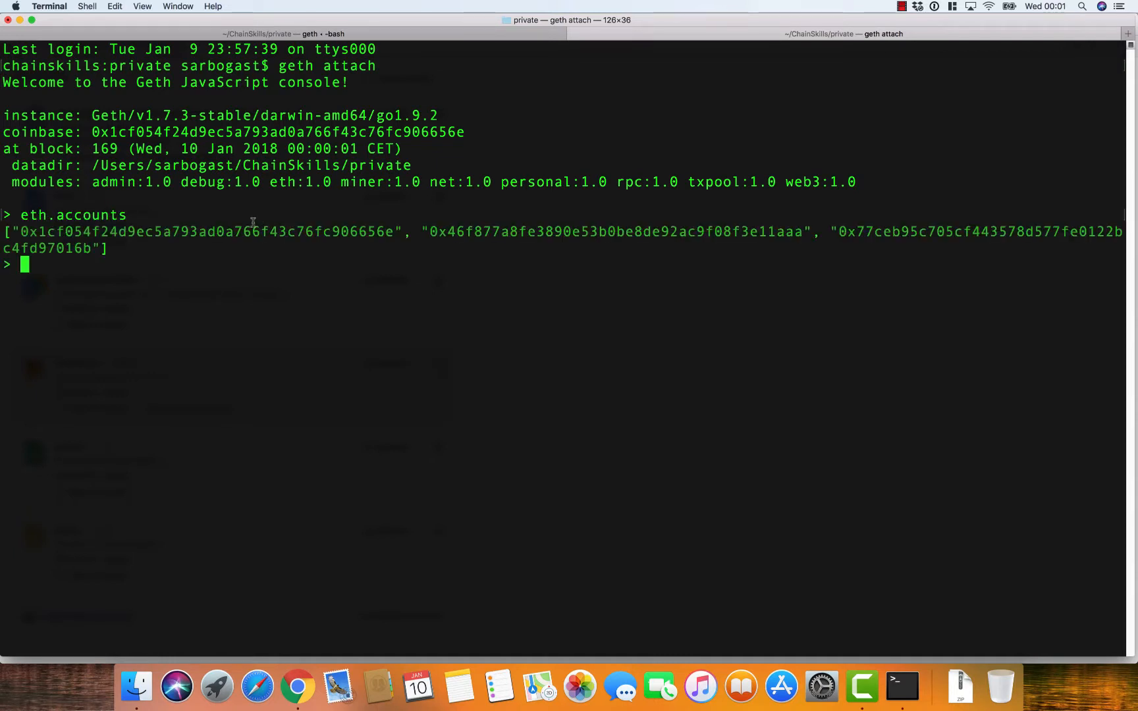
double_click(141, 234)
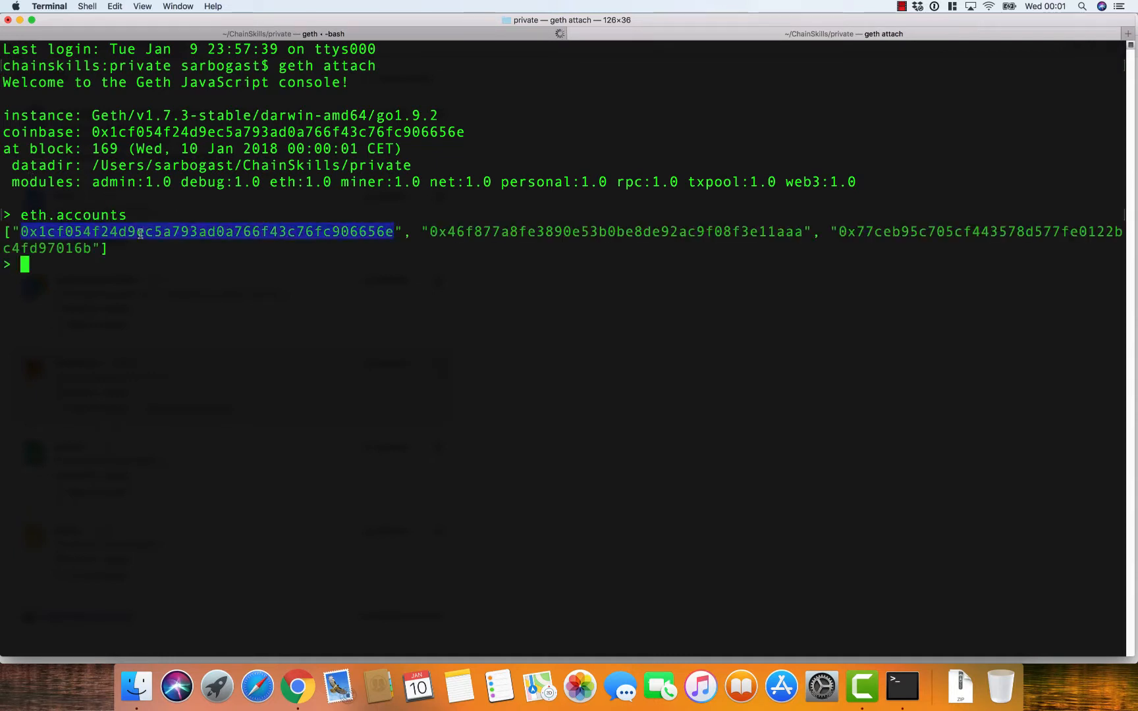
double_click(510, 232)
click(877, 230)
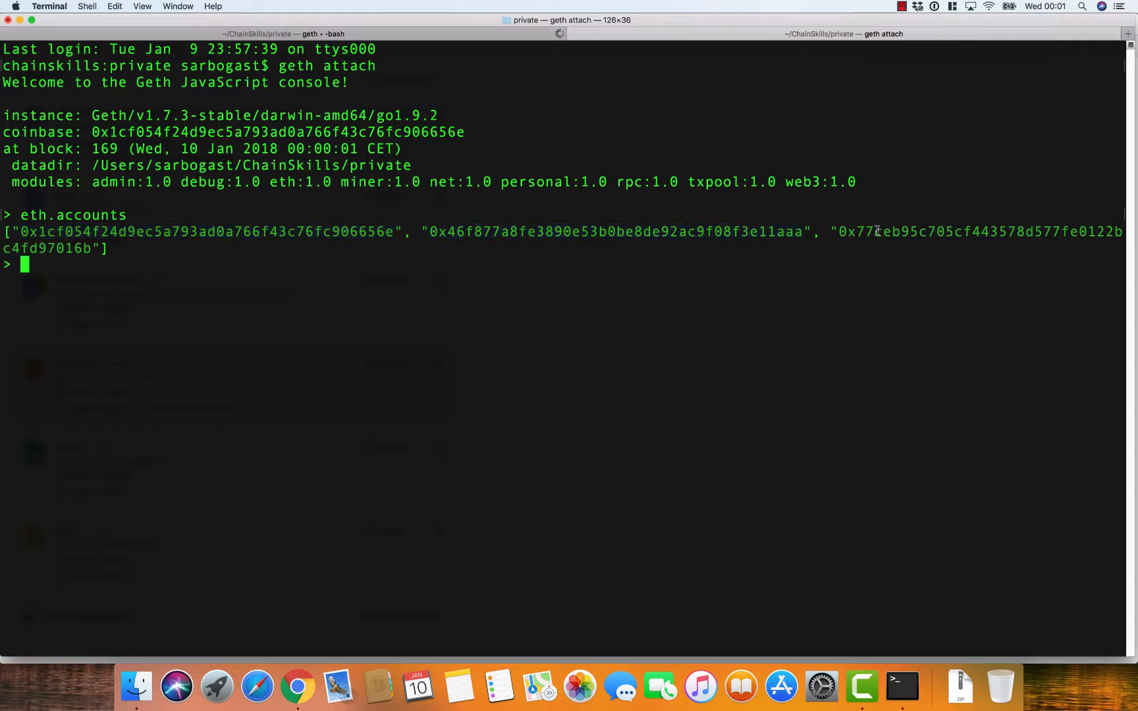
double_click(878, 230)
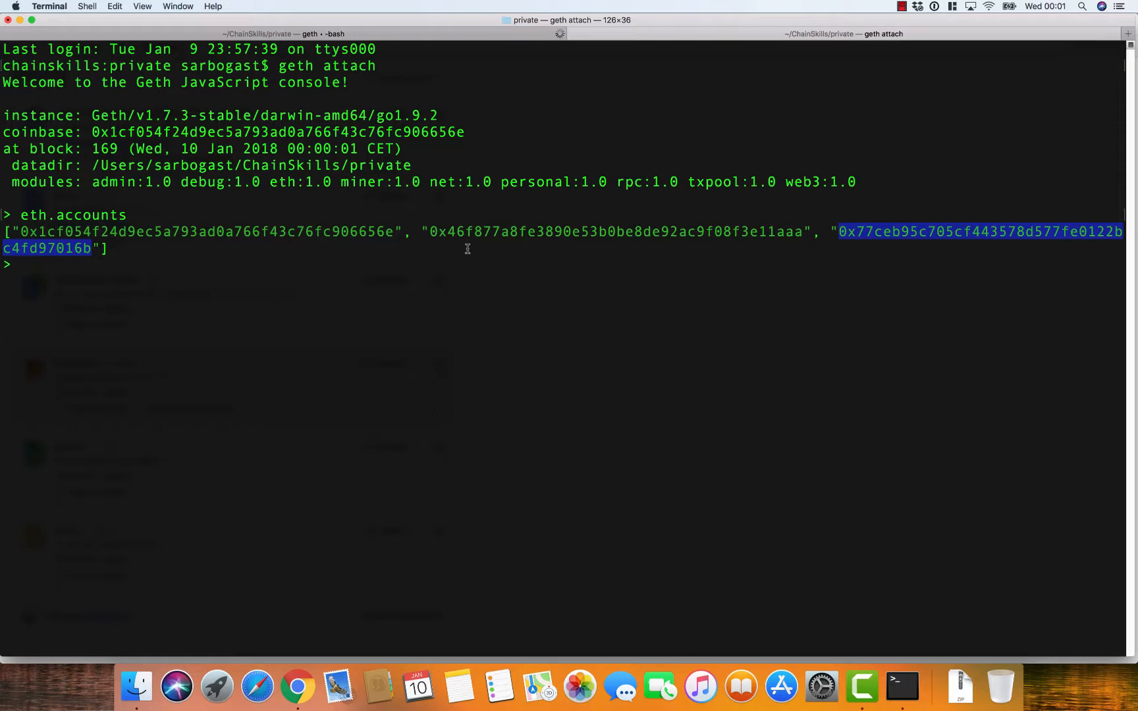
double_click(274, 231)
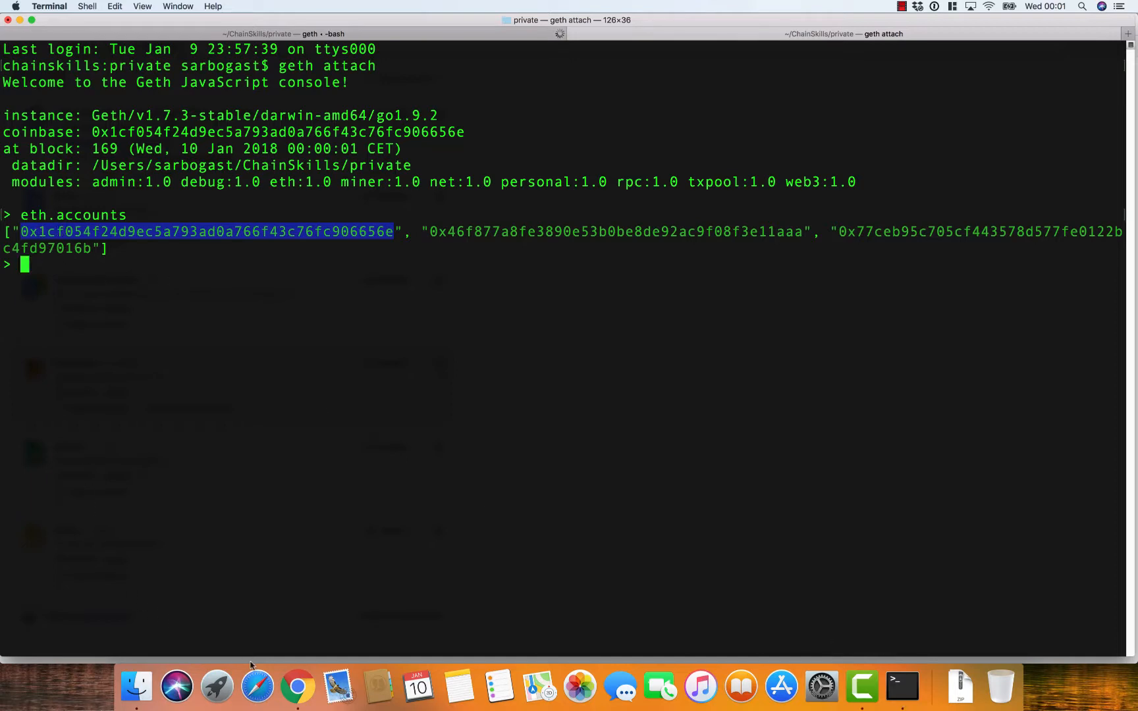
Switch to Chrome and start an account import in MetaMask with JSON File as the type.
click(298, 687)
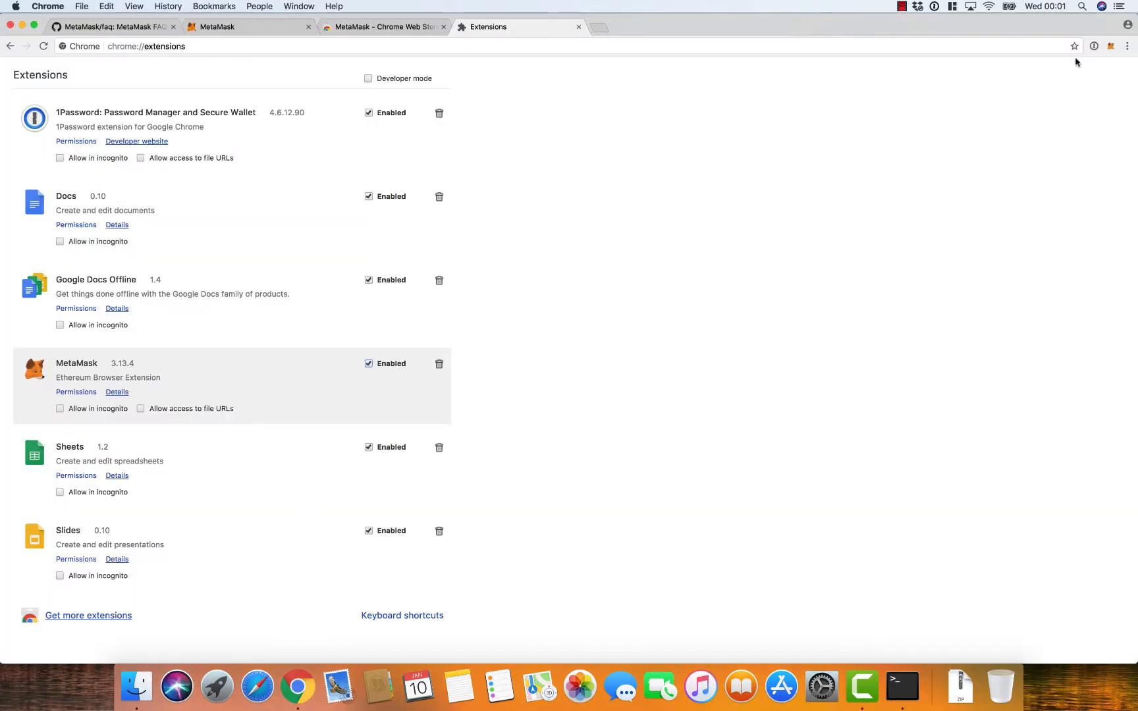
click(1110, 48)
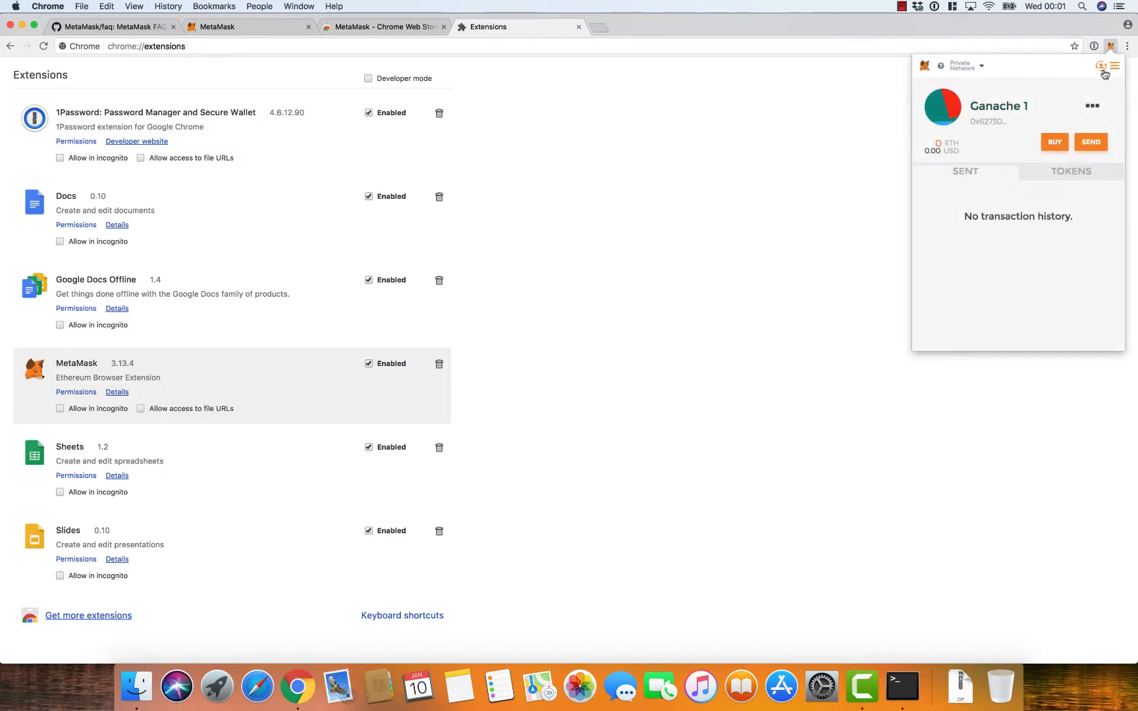
click(1102, 66)
scroll(1051, 165, down, 5)
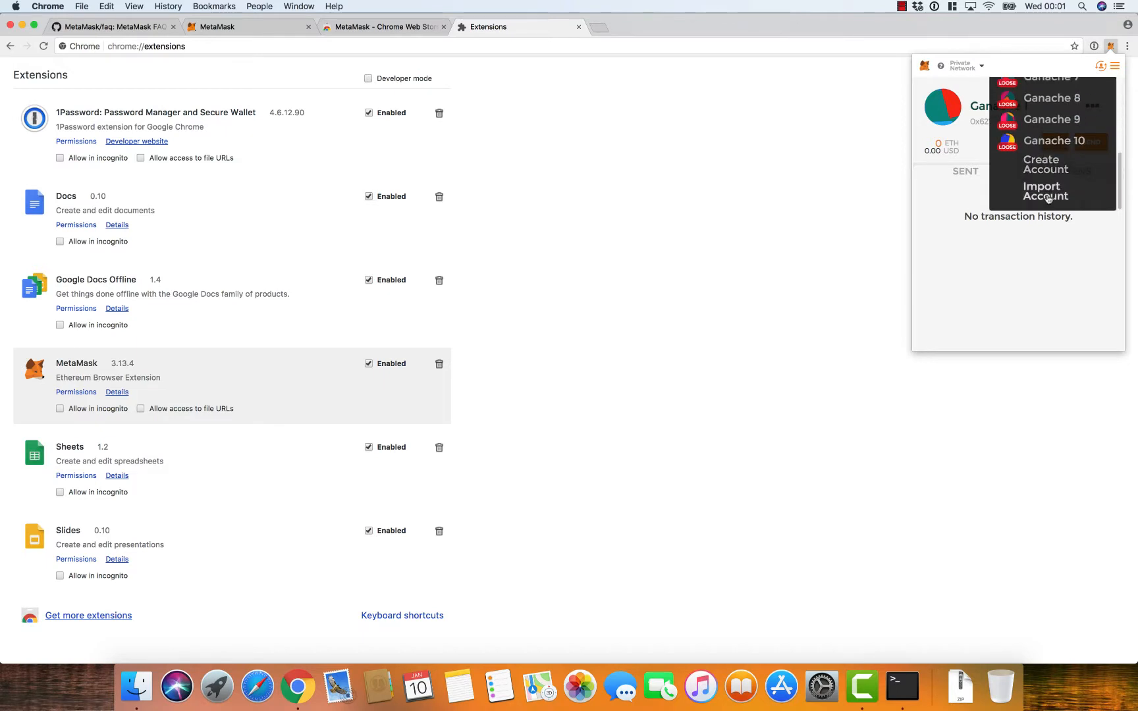
click(1048, 196)
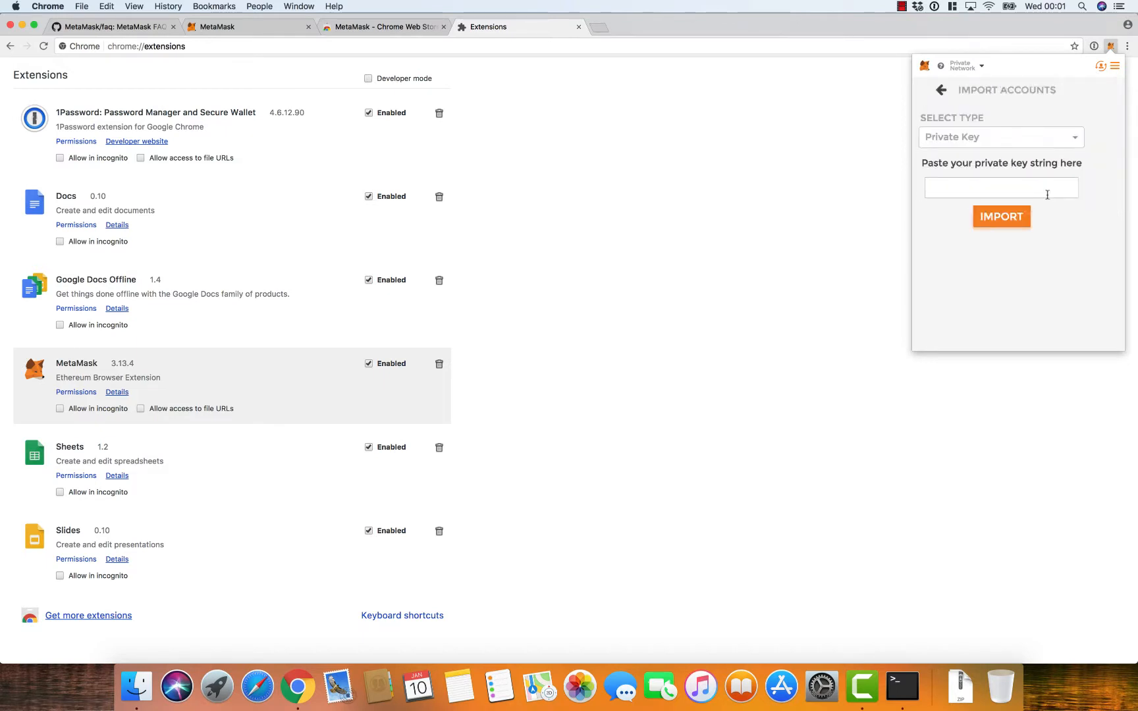
click(966, 140)
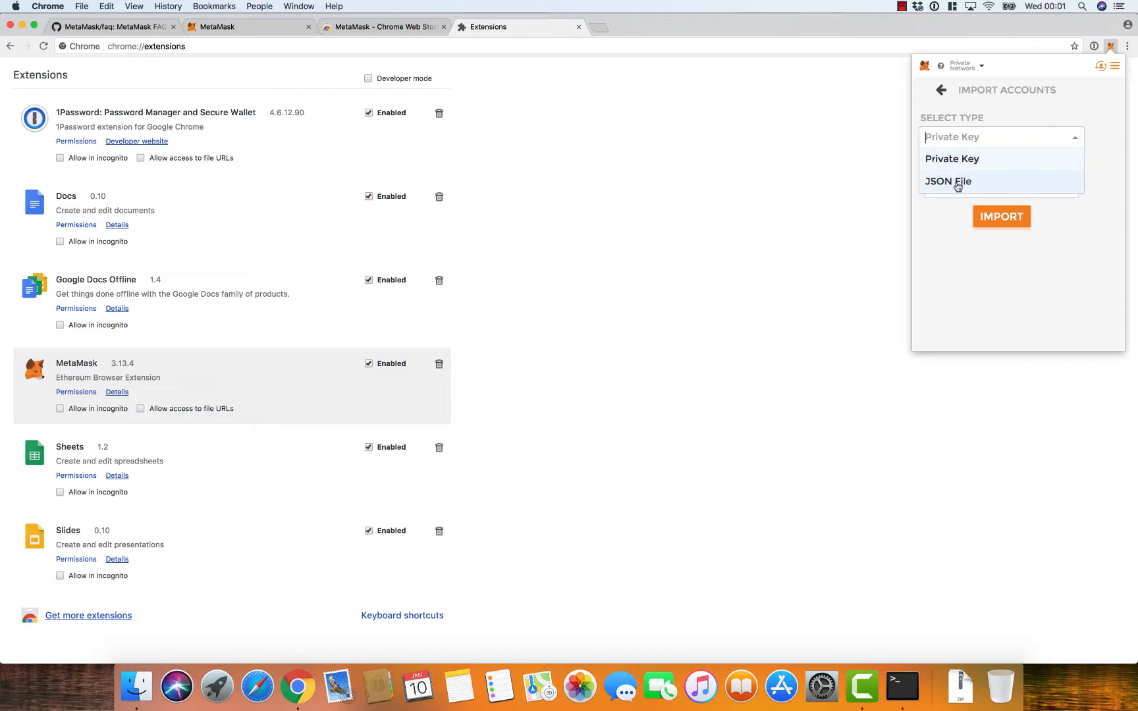
click(958, 188)
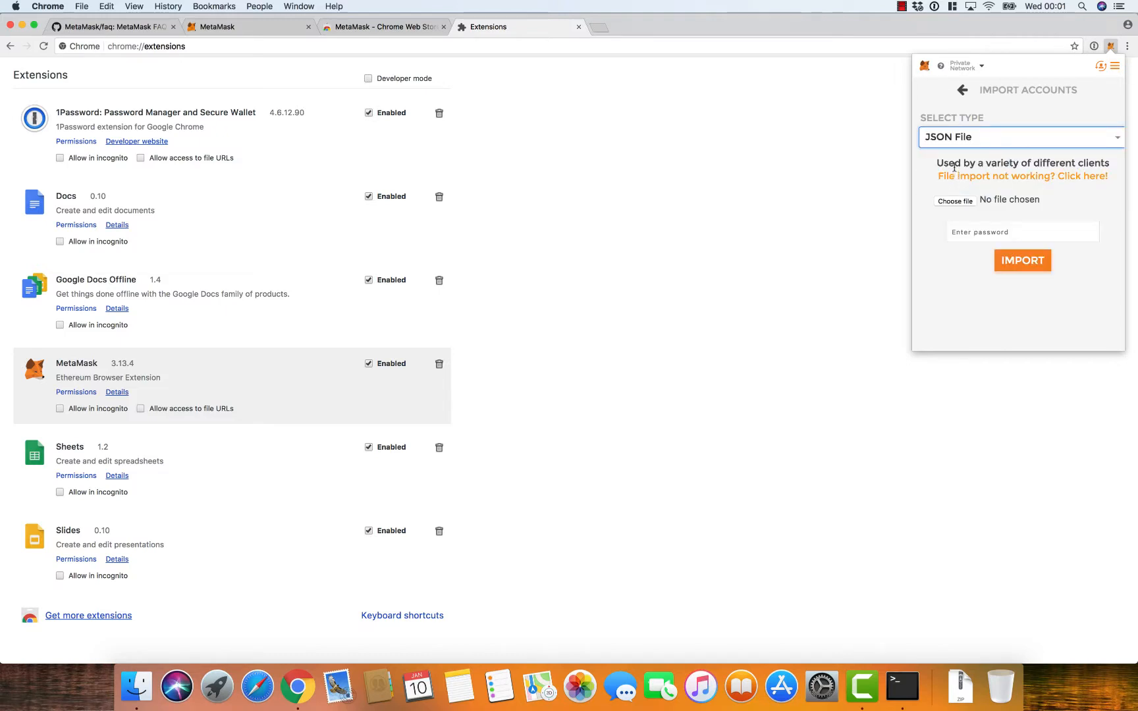
Start choosing the JSON file and browse from the home folder to ChainSkills/private/keystore using list view.
click(953, 202)
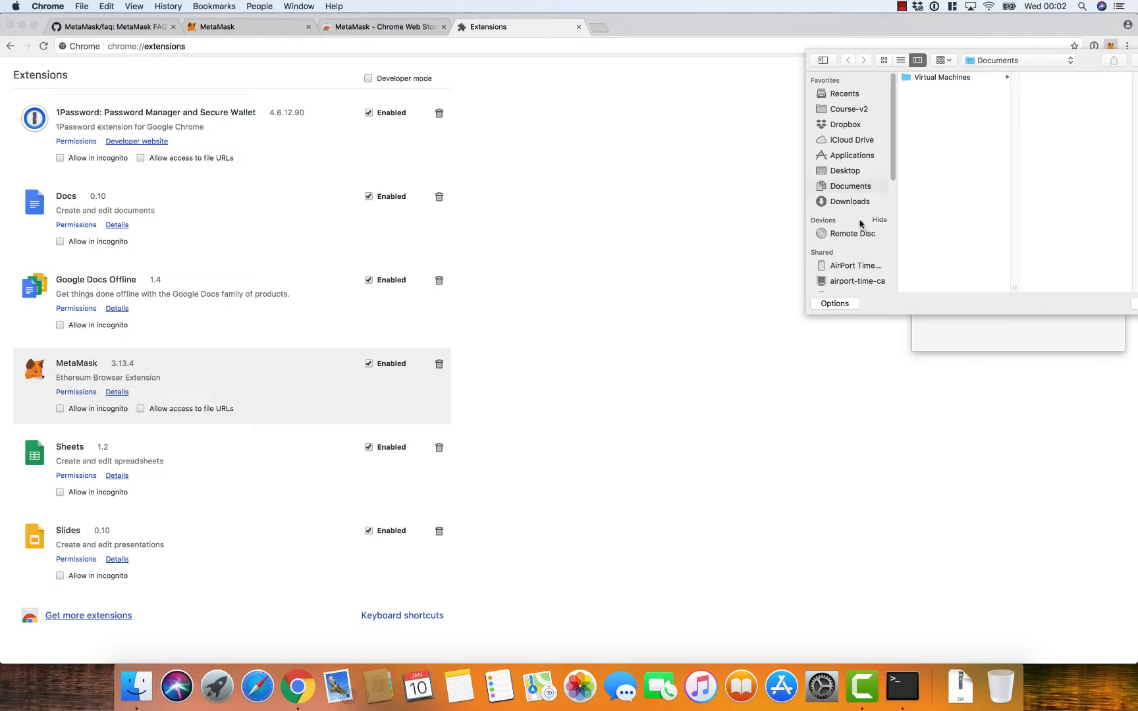
click(985, 63)
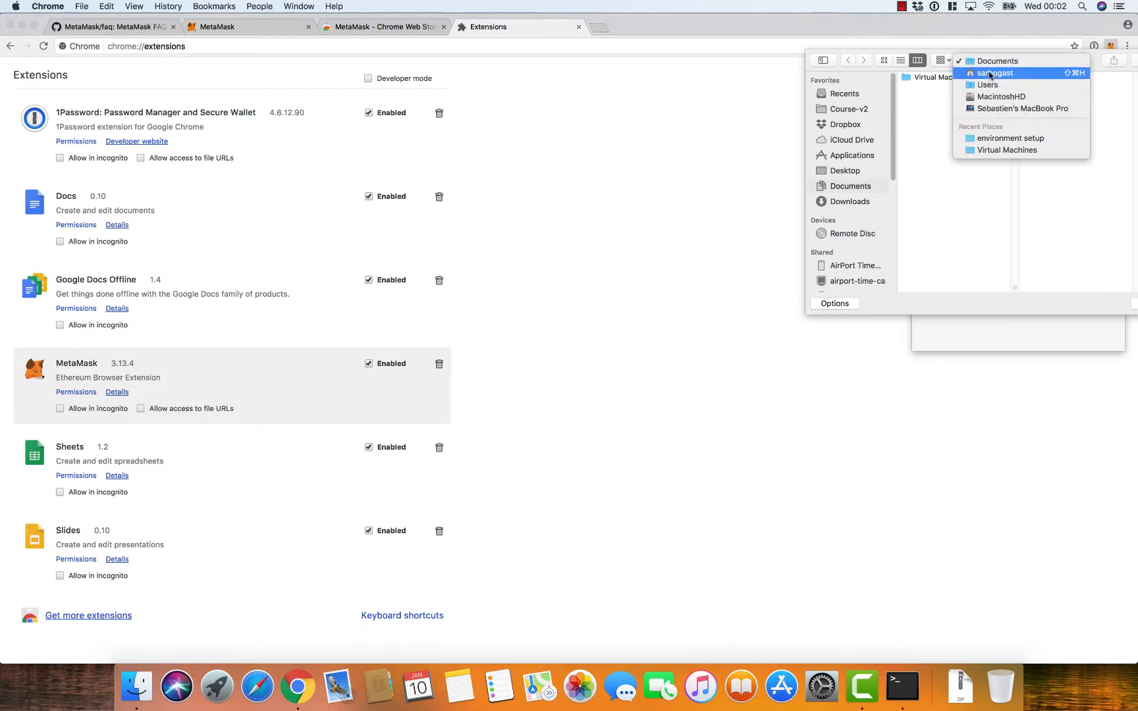
click(987, 73)
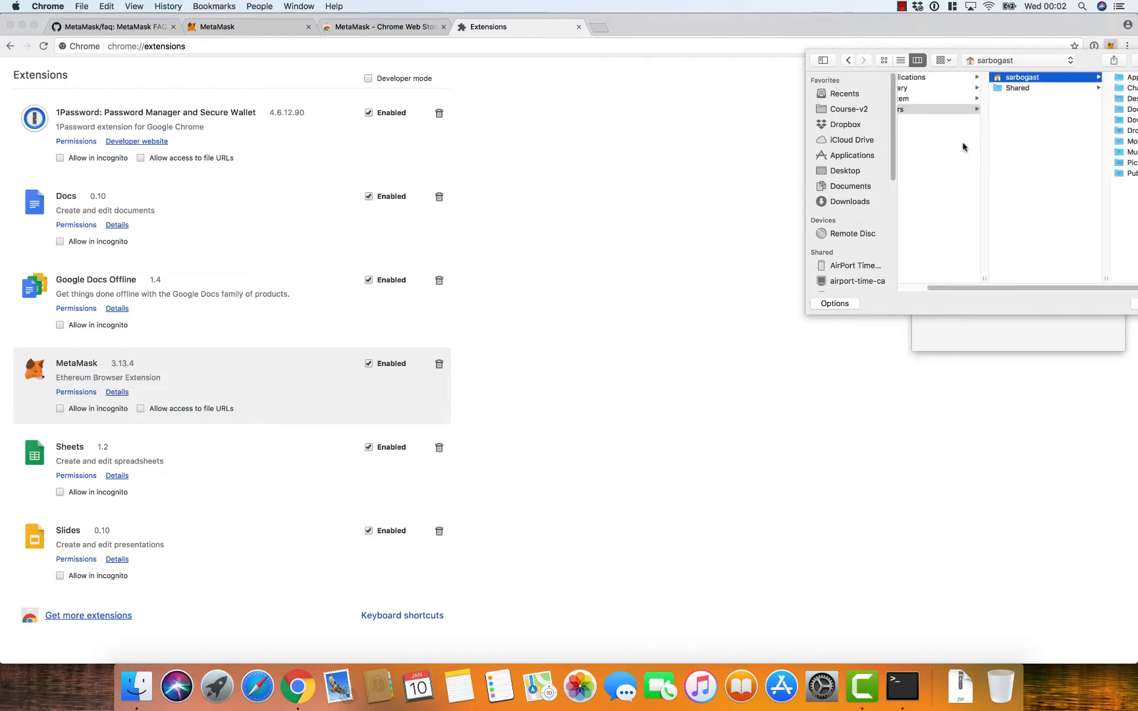
click(900, 60)
double_click(935, 104)
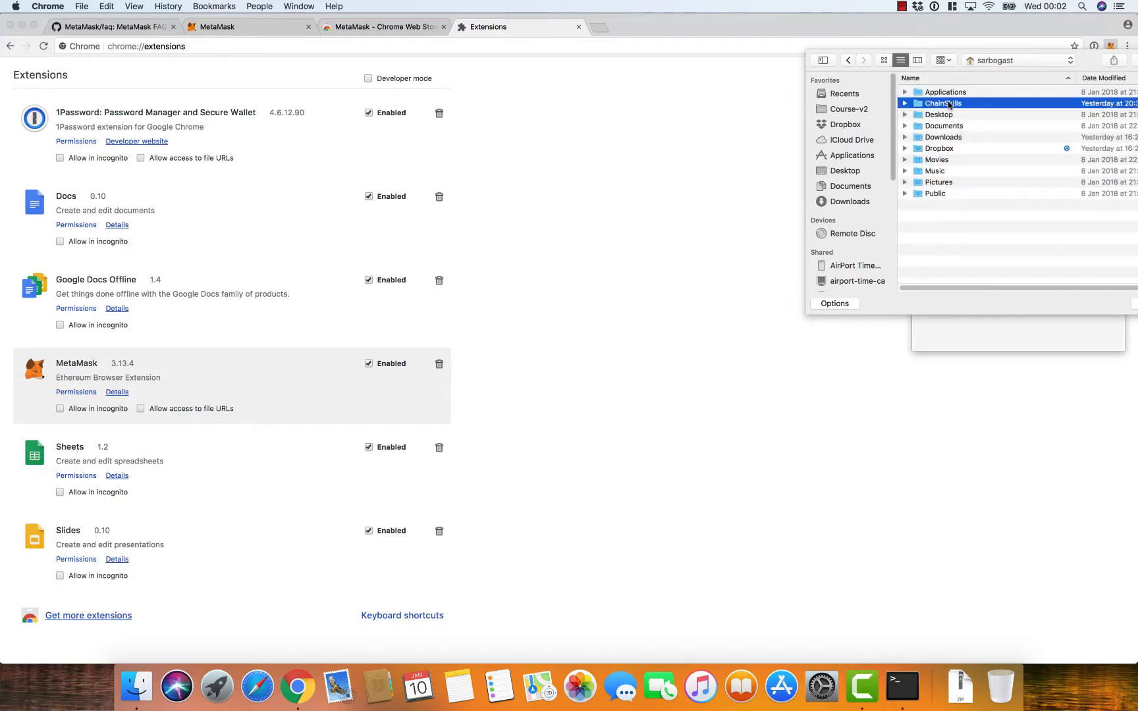
click(939, 93)
double_click(939, 93)
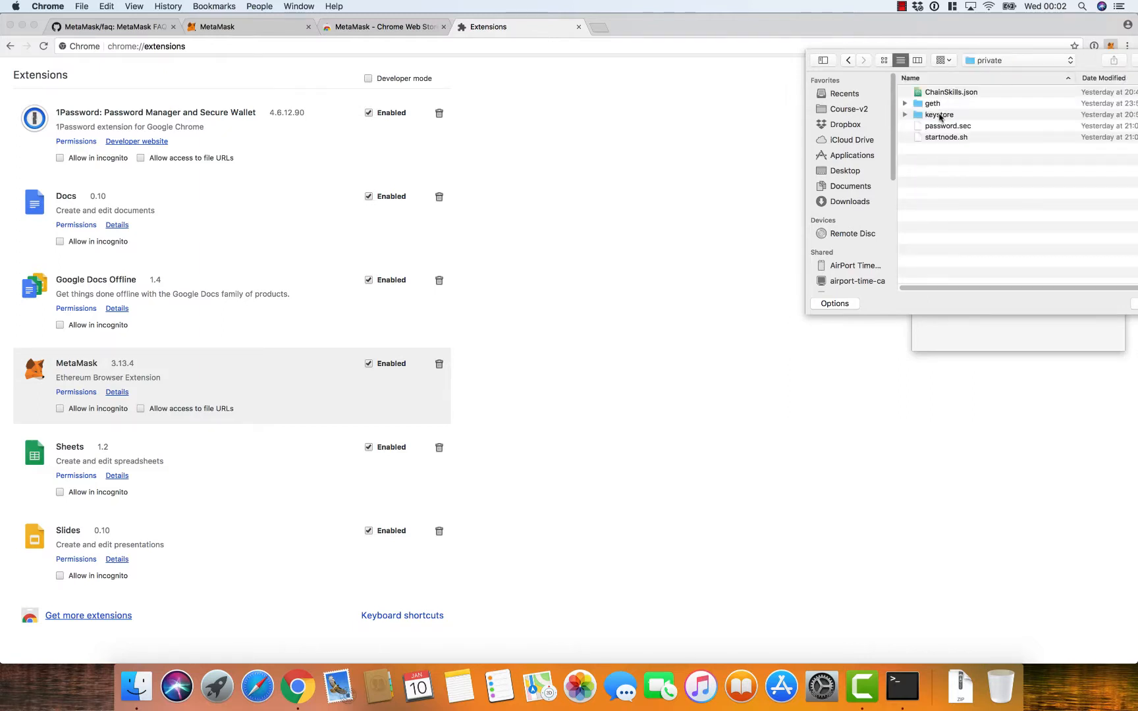
double_click(940, 115)
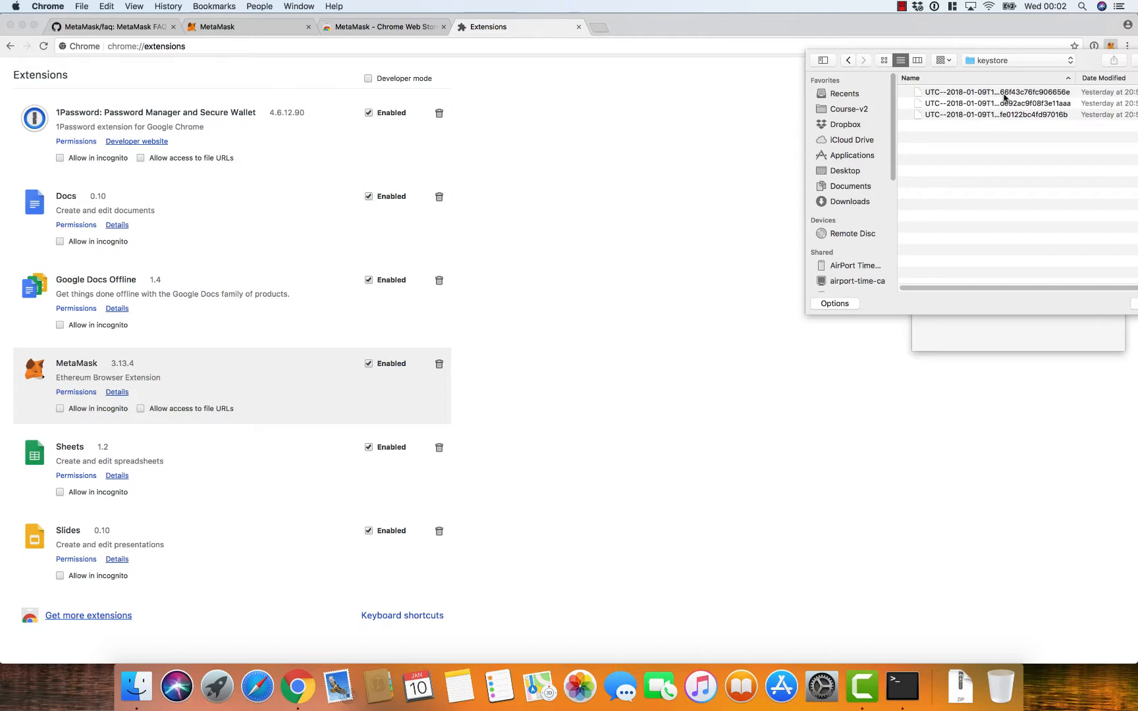
Choose the keystore file stamped 2018-01-09T19-54-32 and import the account with its password.
double_click(1073, 76)
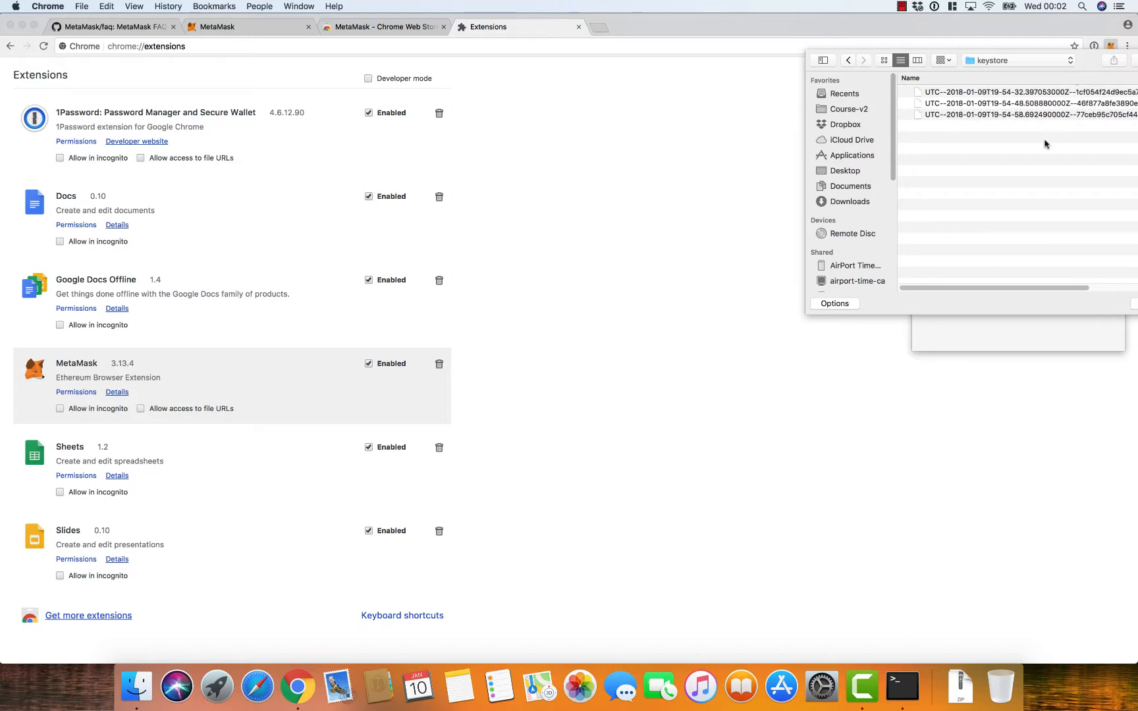
click(1081, 94)
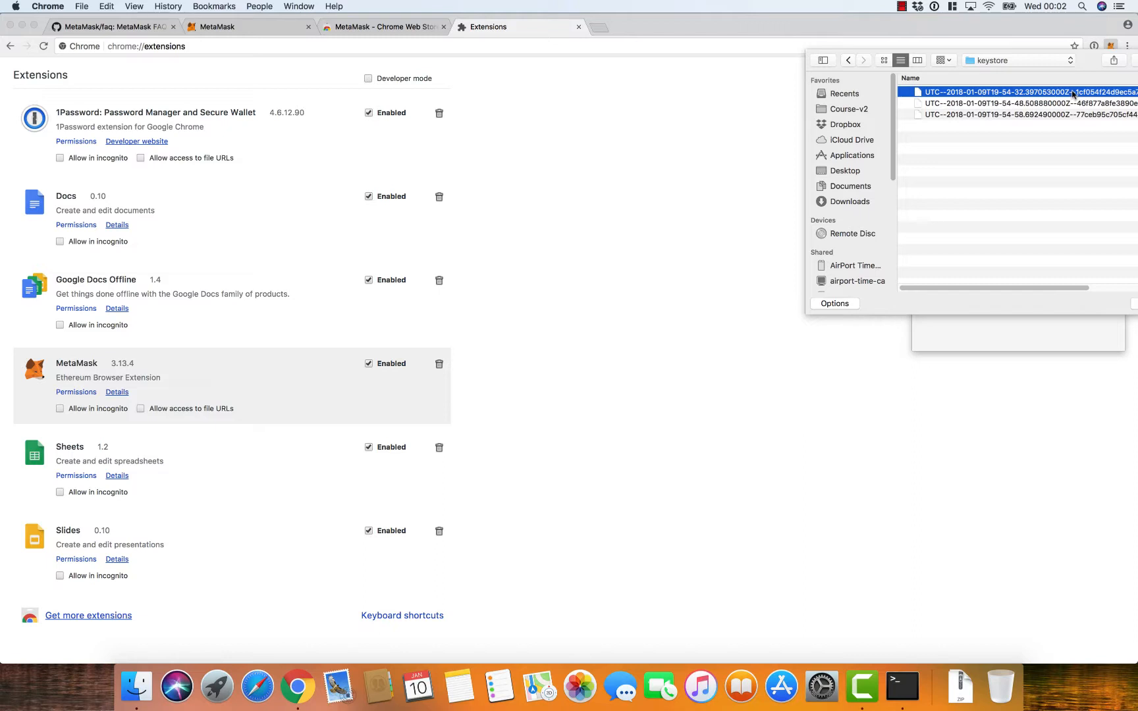
double_click(1039, 94)
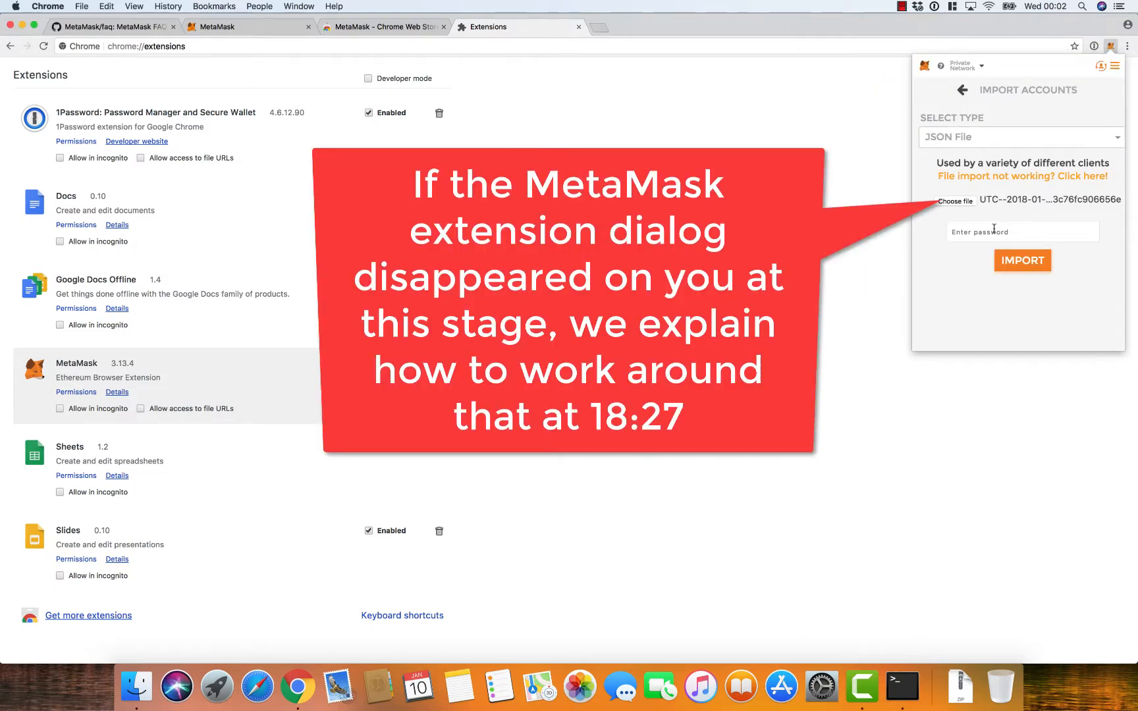
text(a)
click(1013, 261)
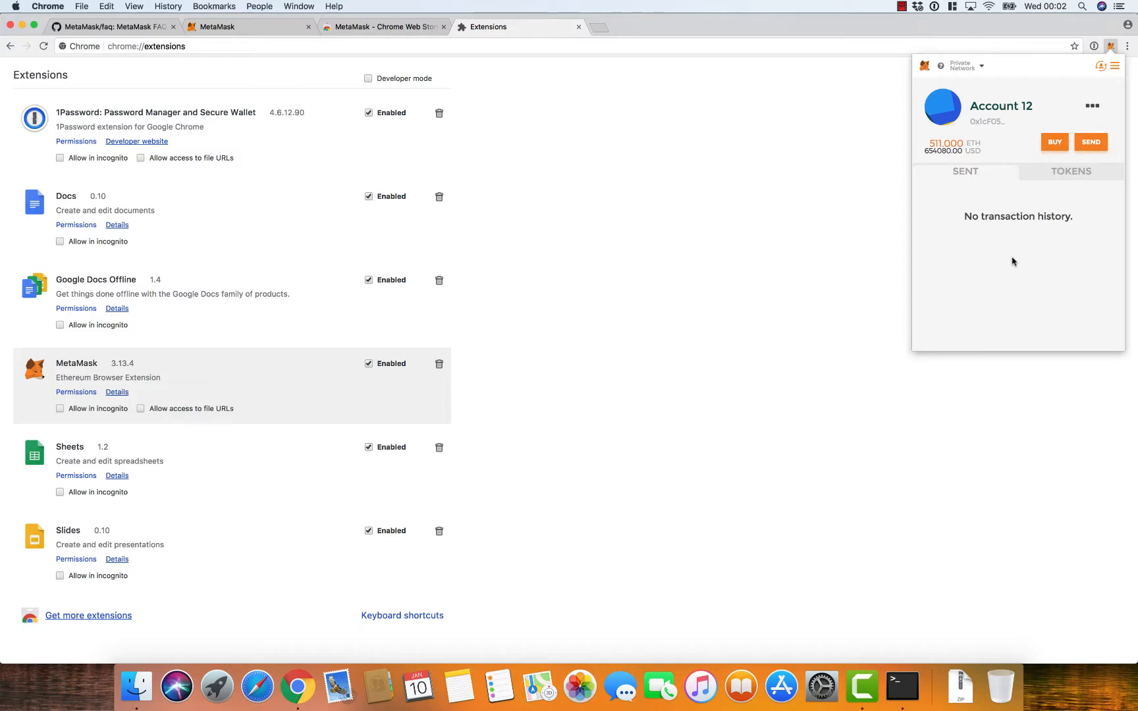
Rename the newly imported account as Private 1 and save the name.
click(1008, 92)
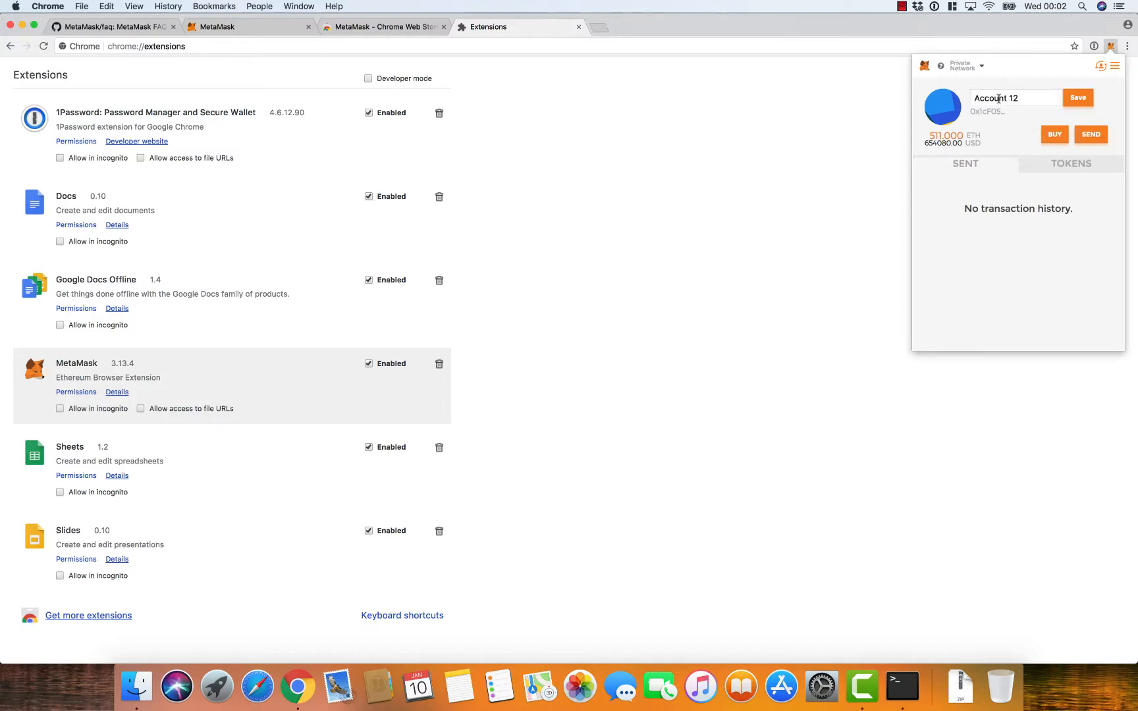
triple_click(999, 97)
text(Private 1)
click(1077, 102)
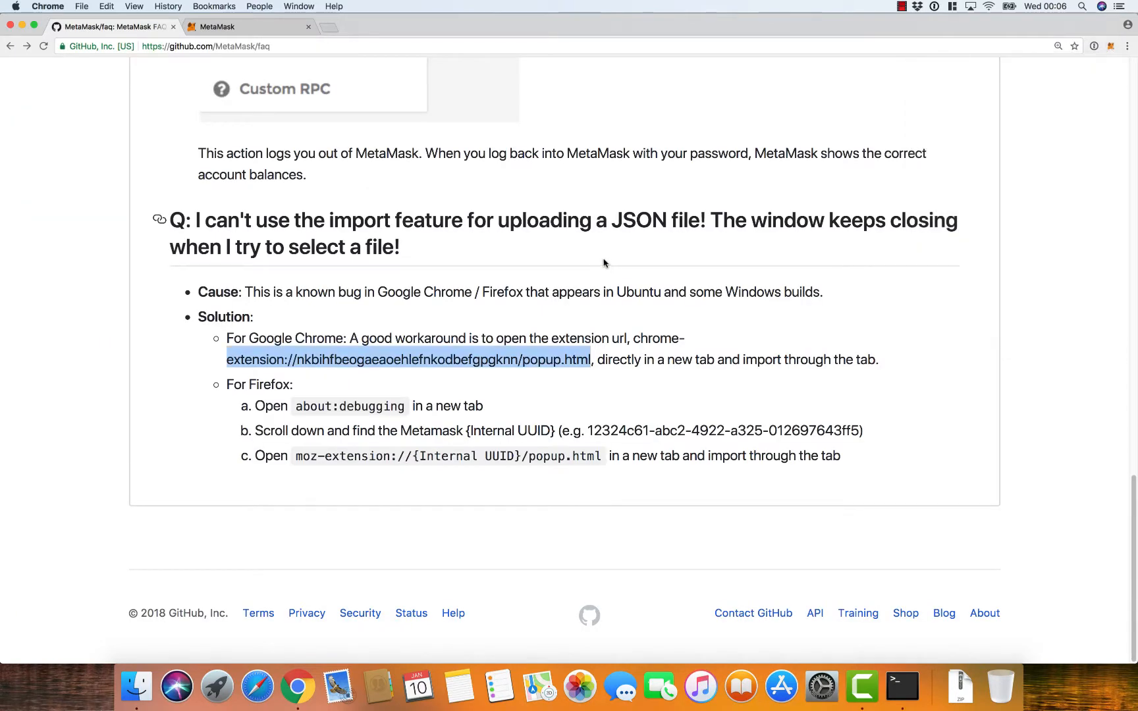
Clear the text highlight on the MetaMask FAQ page and close its browser tab.
click(621, 265)
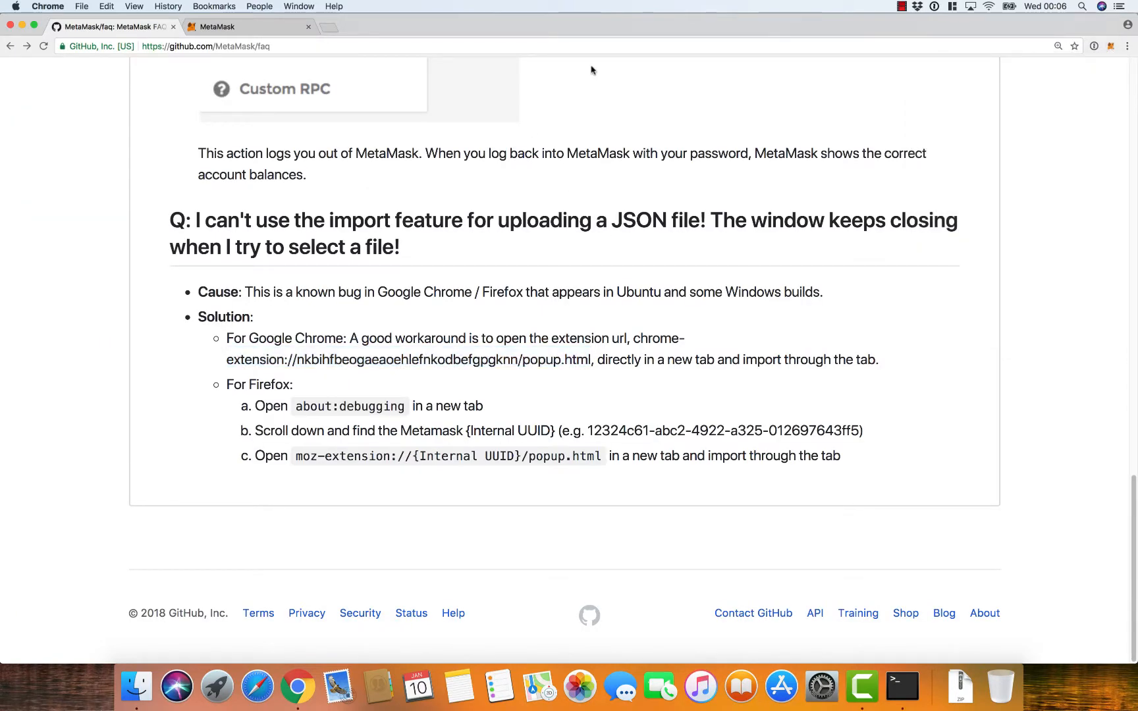
click(174, 27)
click(1111, 46)
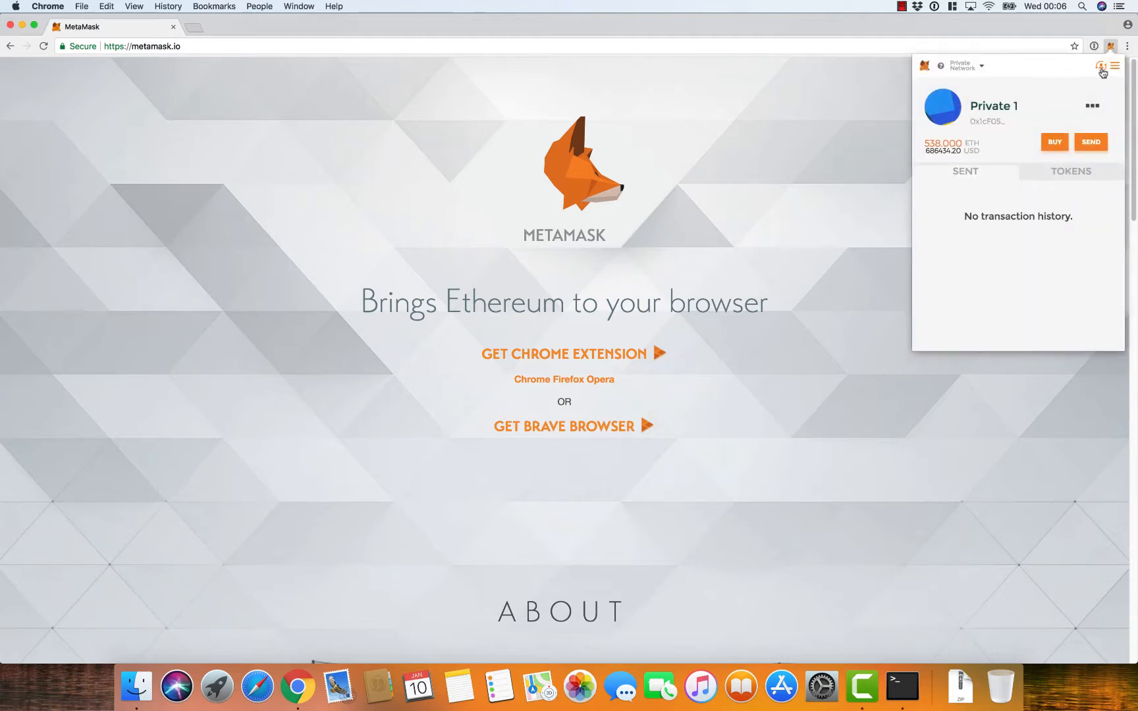
click(1102, 68)
scroll(1048, 171, down, 5)
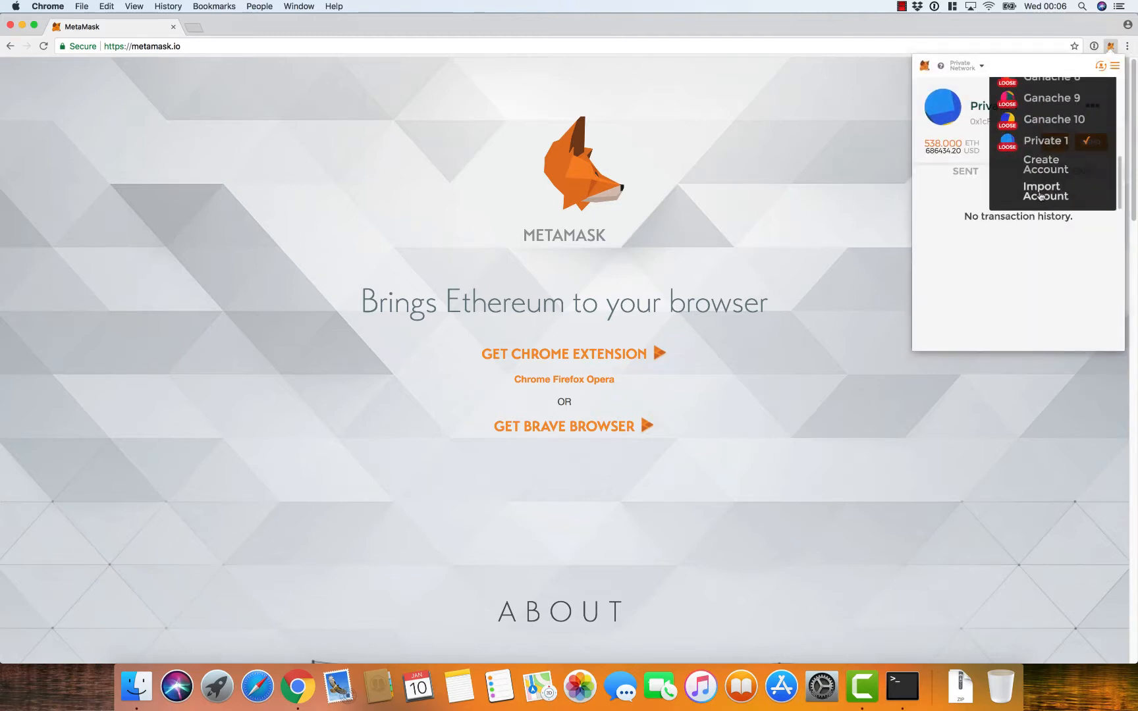
click(1041, 195)
click(1012, 136)
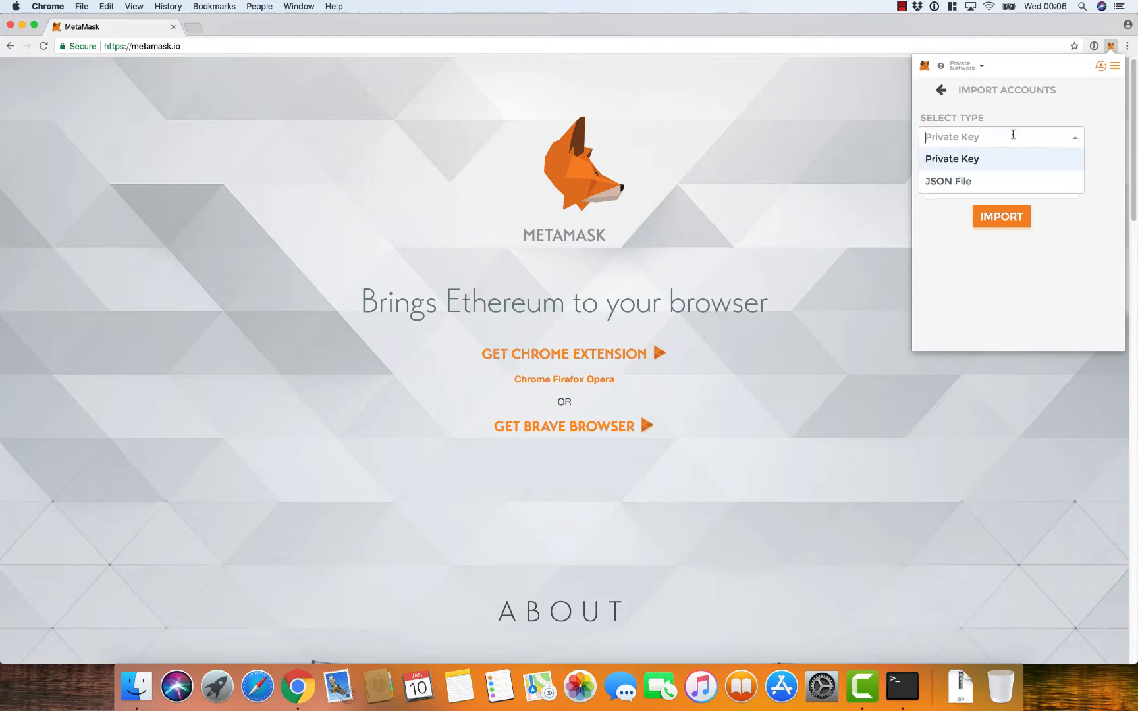
click(983, 180)
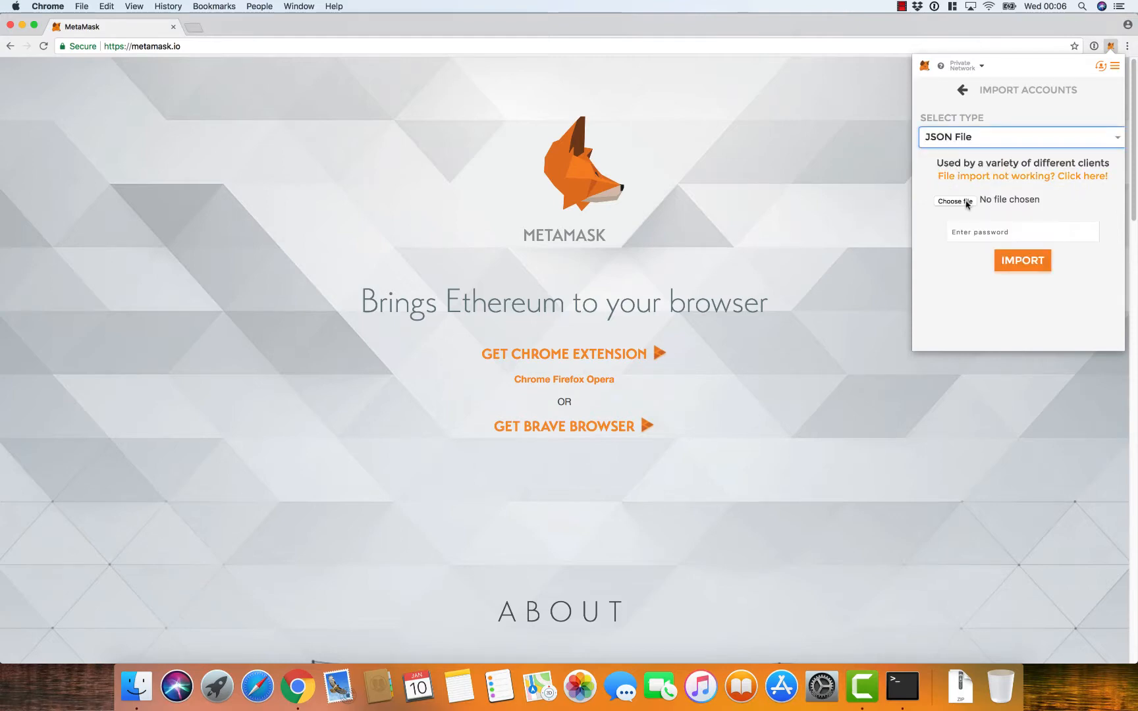
Check the second account's address in Terminal, return to Chrome and start a MetaMask account import with JSON File as the type.
click(903, 686)
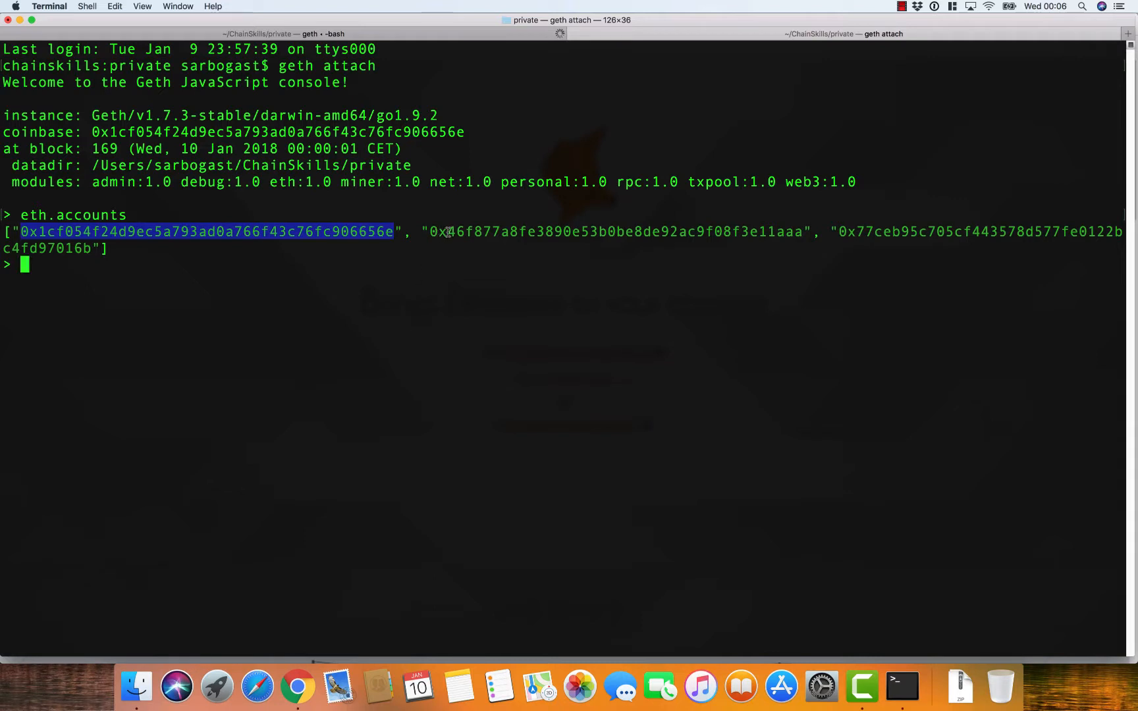
click(298, 686)
click(1111, 45)
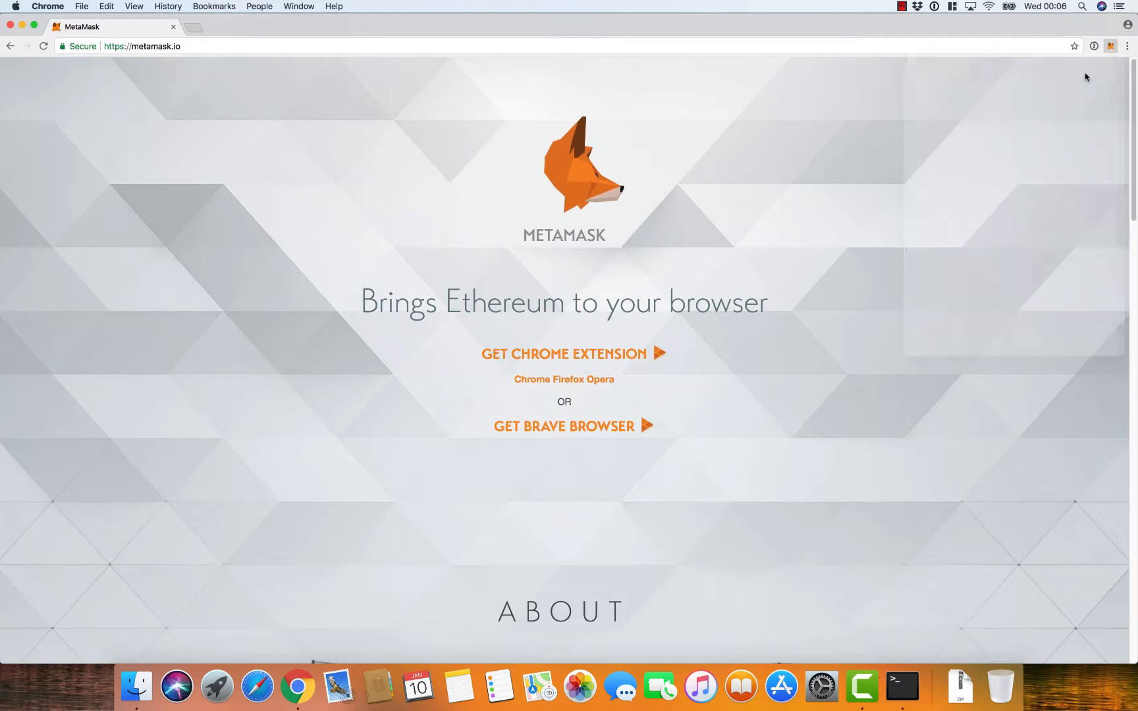
click(1101, 67)
scroll(1075, 131, down, 2)
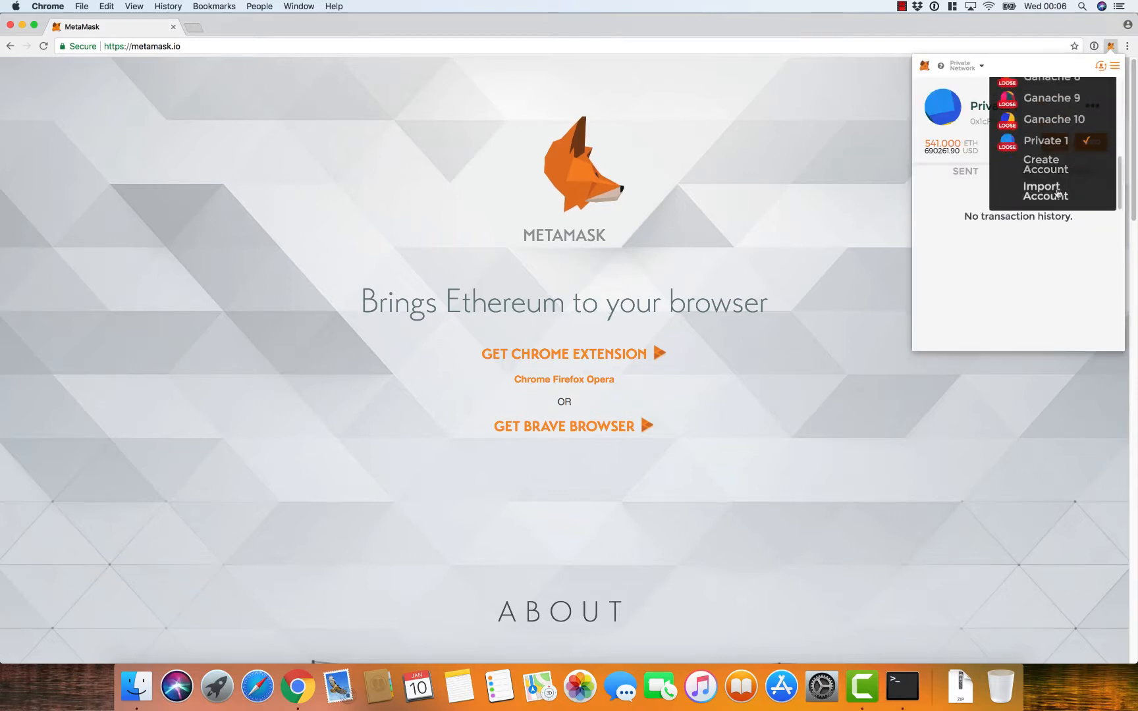
click(1054, 191)
click(1001, 136)
click(967, 180)
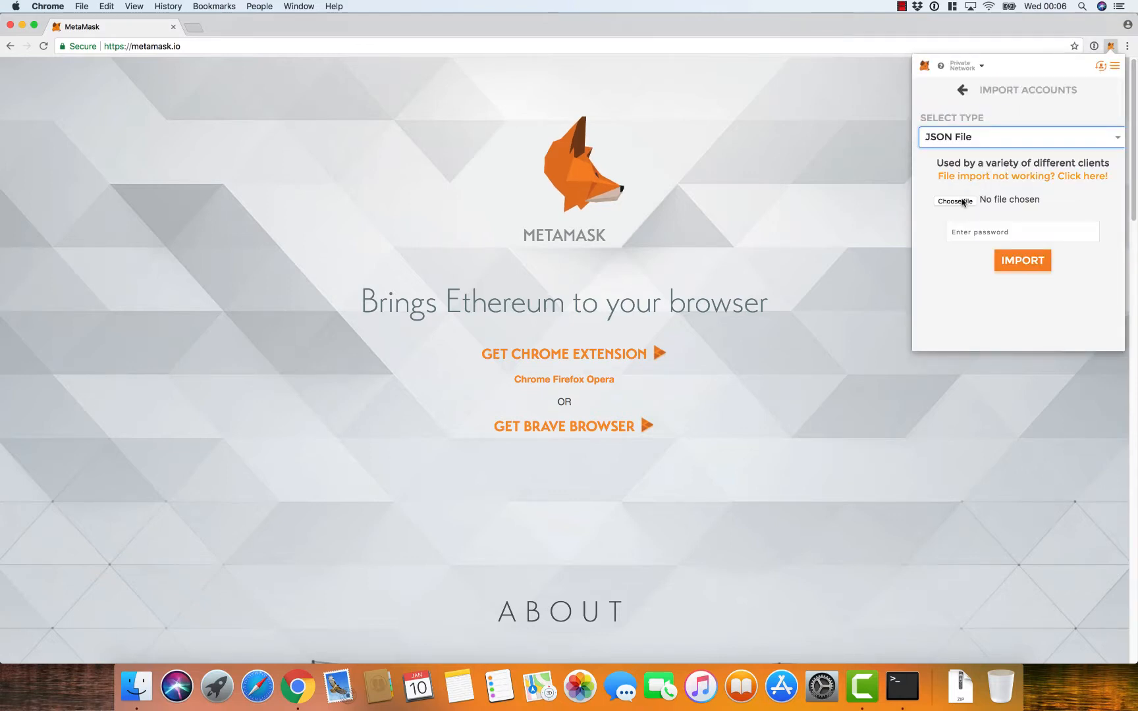
Choose the keystore file stamped 2018-01-09T19-54-48 and import the account, re-entering its password from scratch.
click(956, 201)
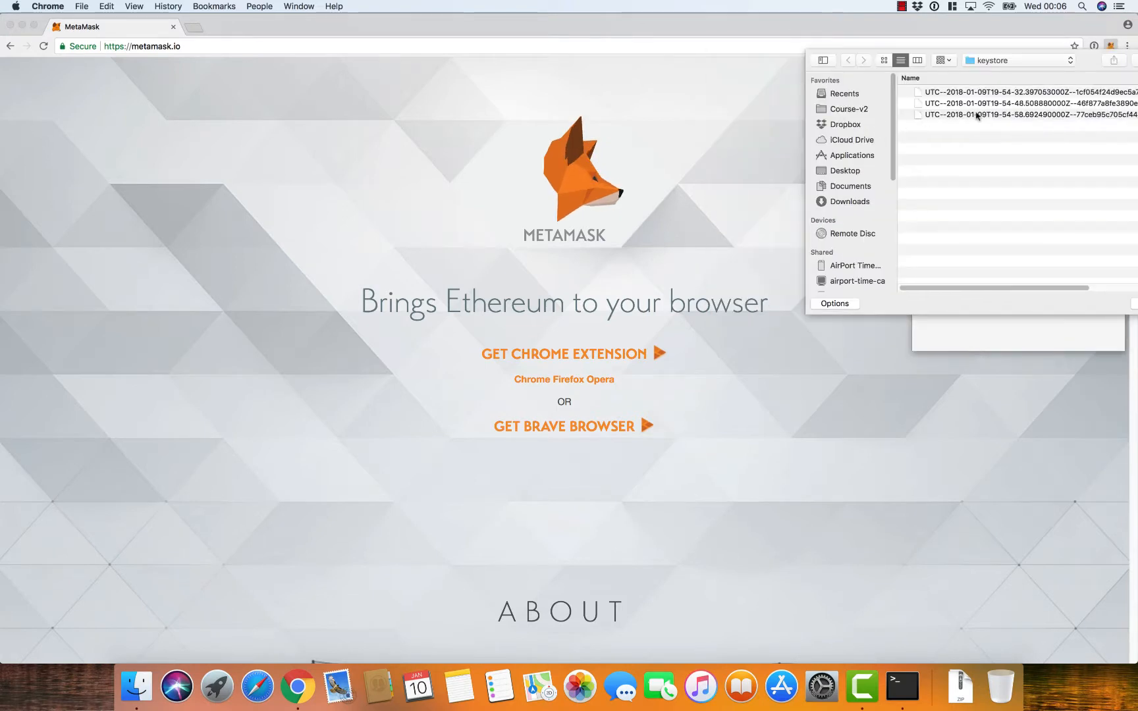
double_click(1086, 103)
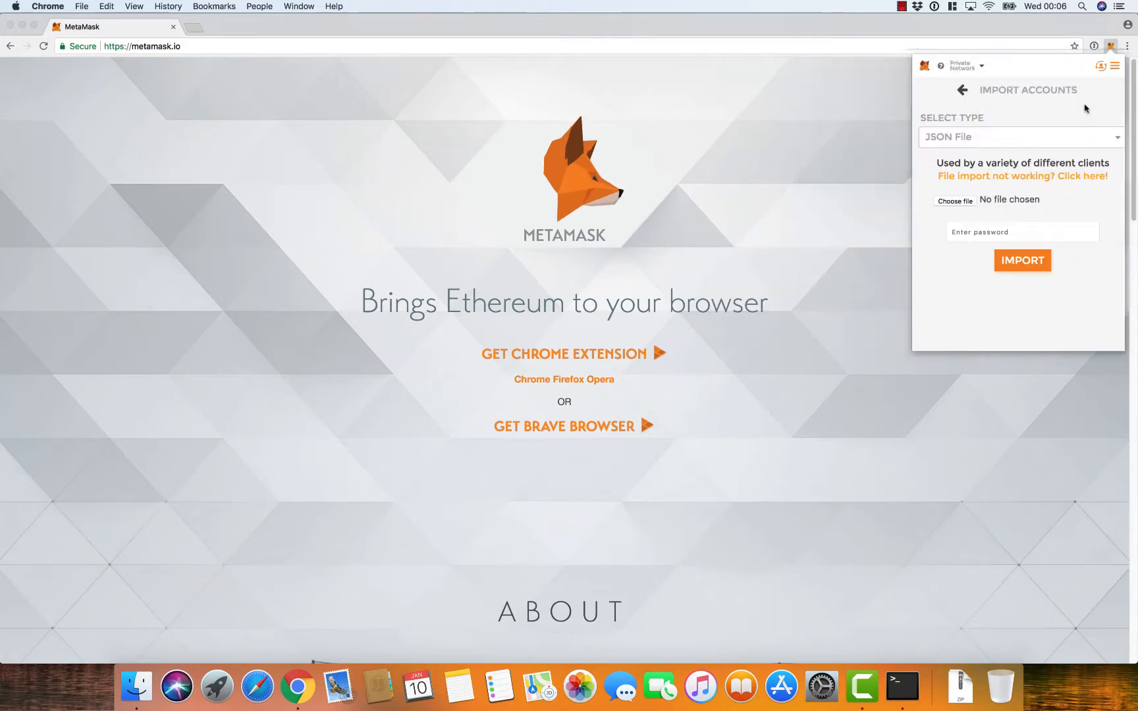
text(•)
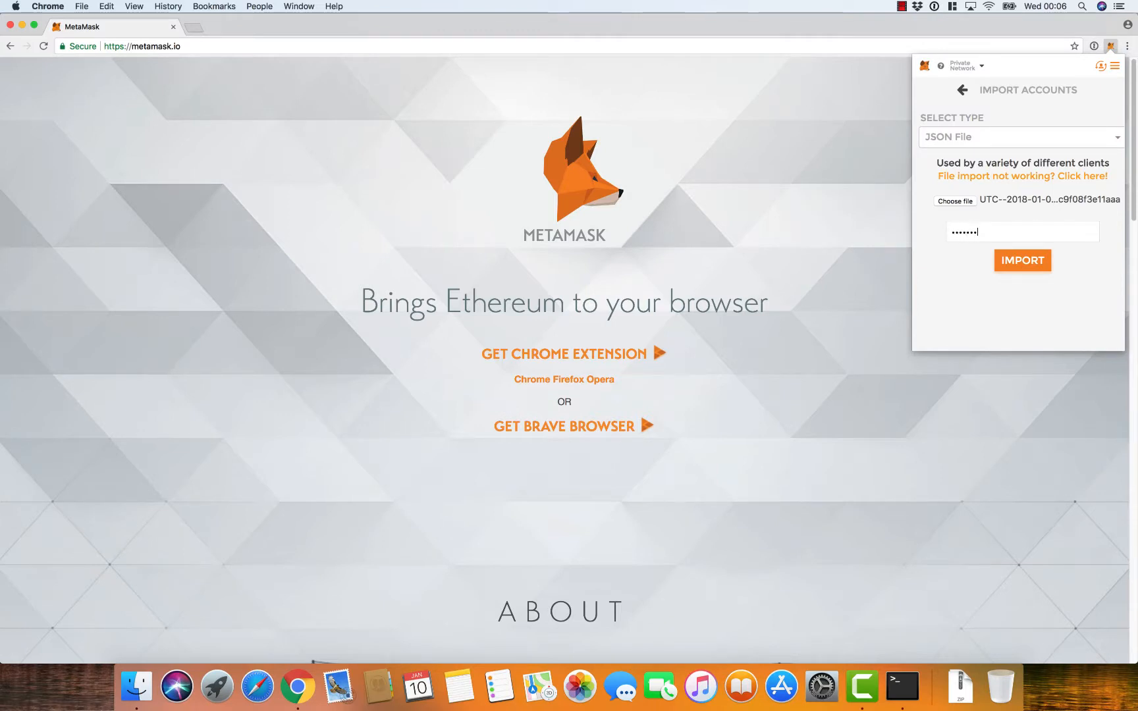
key(BackSpace)
key(BackSpace)
key(BackSpace)
key(BackSpace)
key(BackSpace)
key(BackSpace)
key(BackSpace)
text(•)
click(1021, 263)
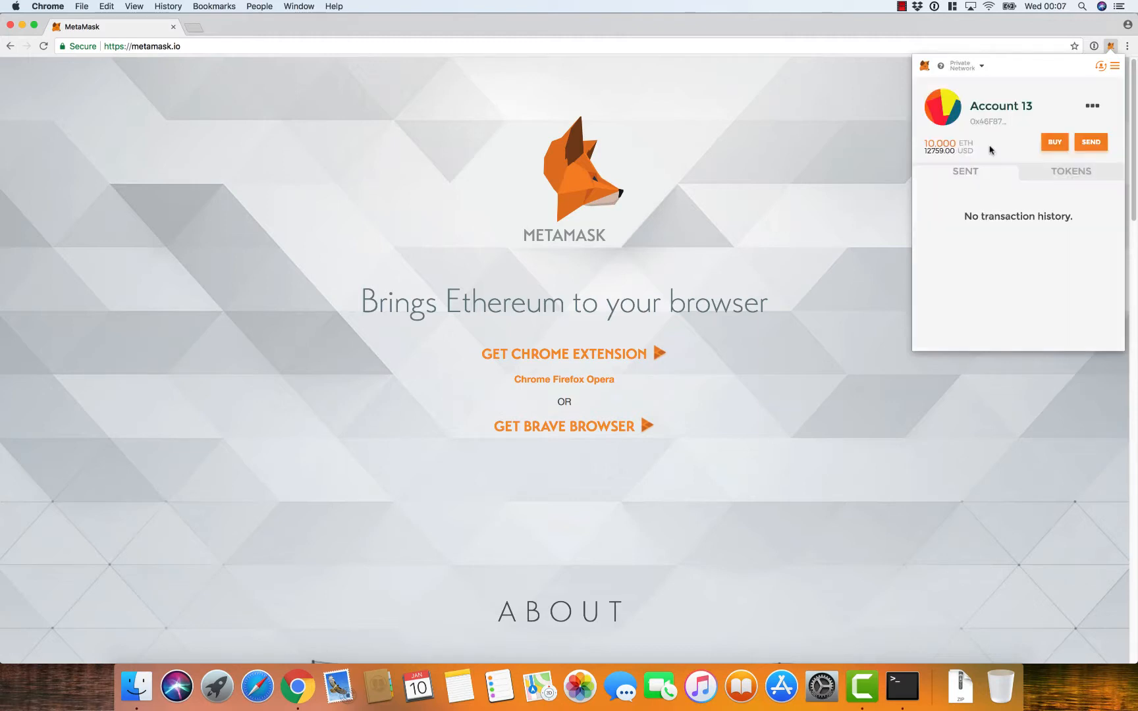
Rename the second imported account as Private 2.
mouse_move(937, 144)
click(1007, 101)
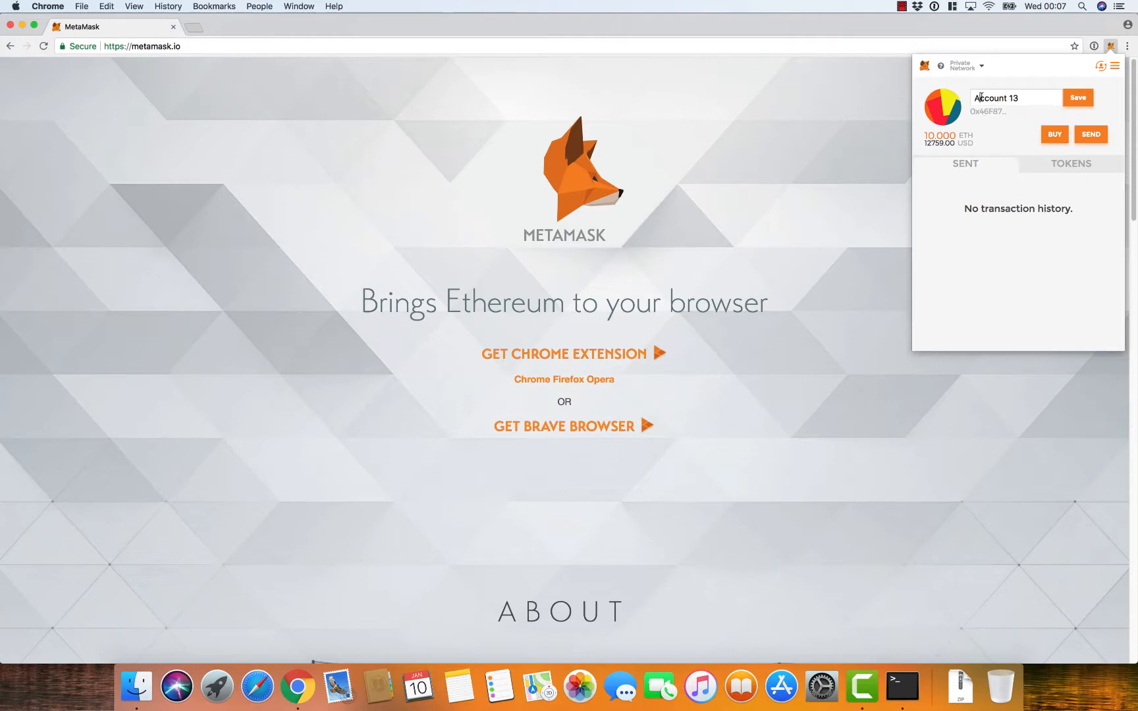
triple_click(981, 97)
text(Private 2)
key(Return)
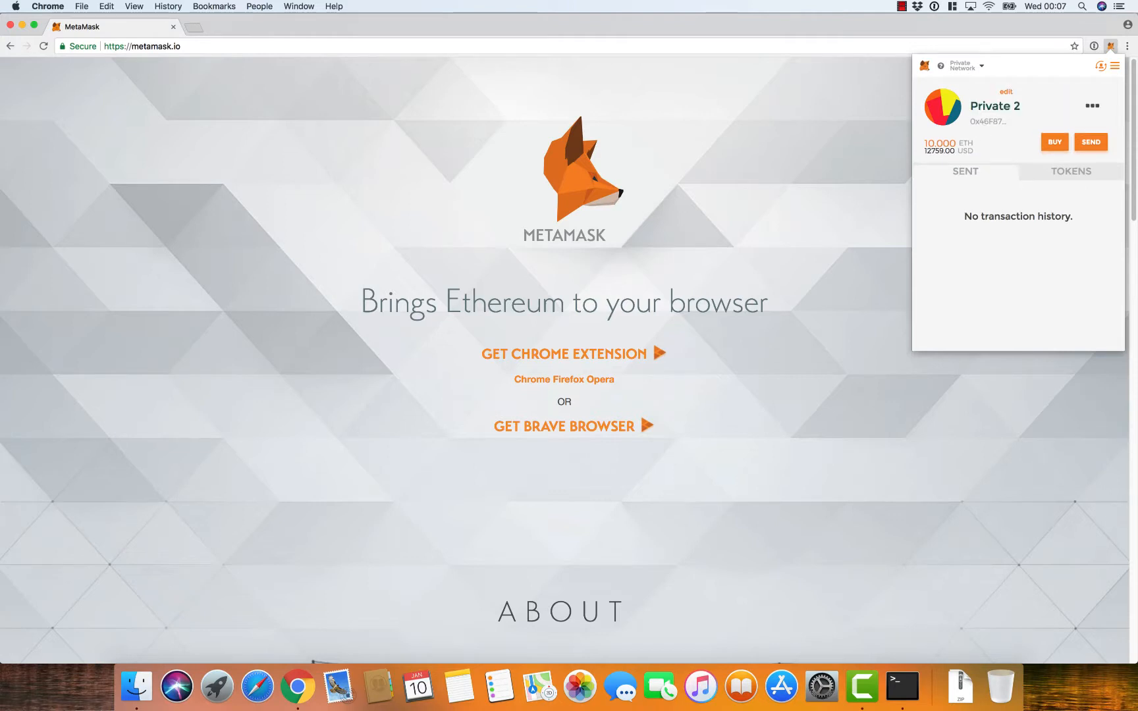
Start another account import with JSON File as the type and choose the keystore file stamped 2018-01-09T19-54-58.
click(1101, 66)
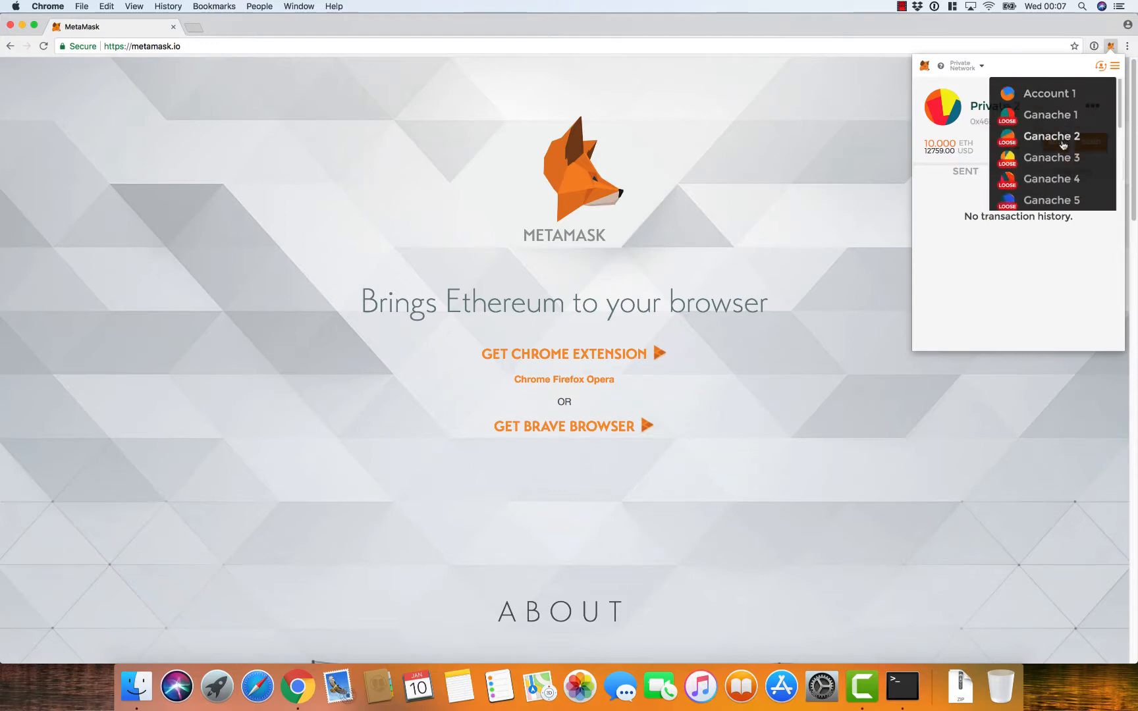
scroll(1048, 165, down, 5)
click(1047, 191)
click(1009, 138)
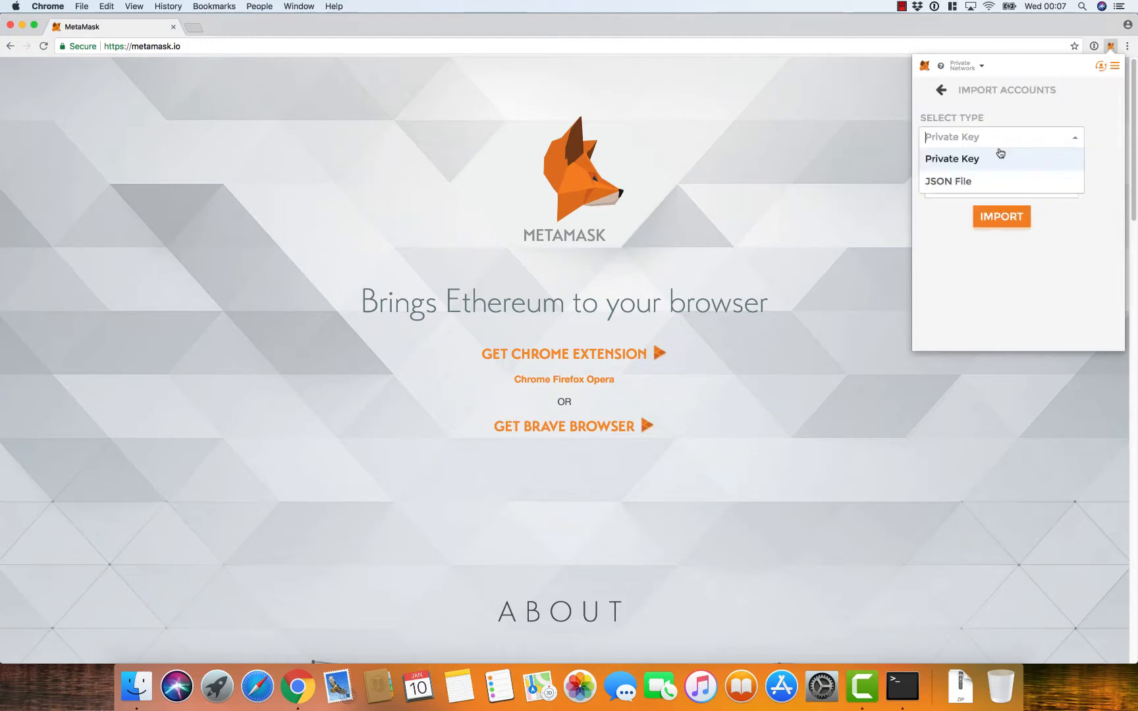
click(979, 179)
click(964, 204)
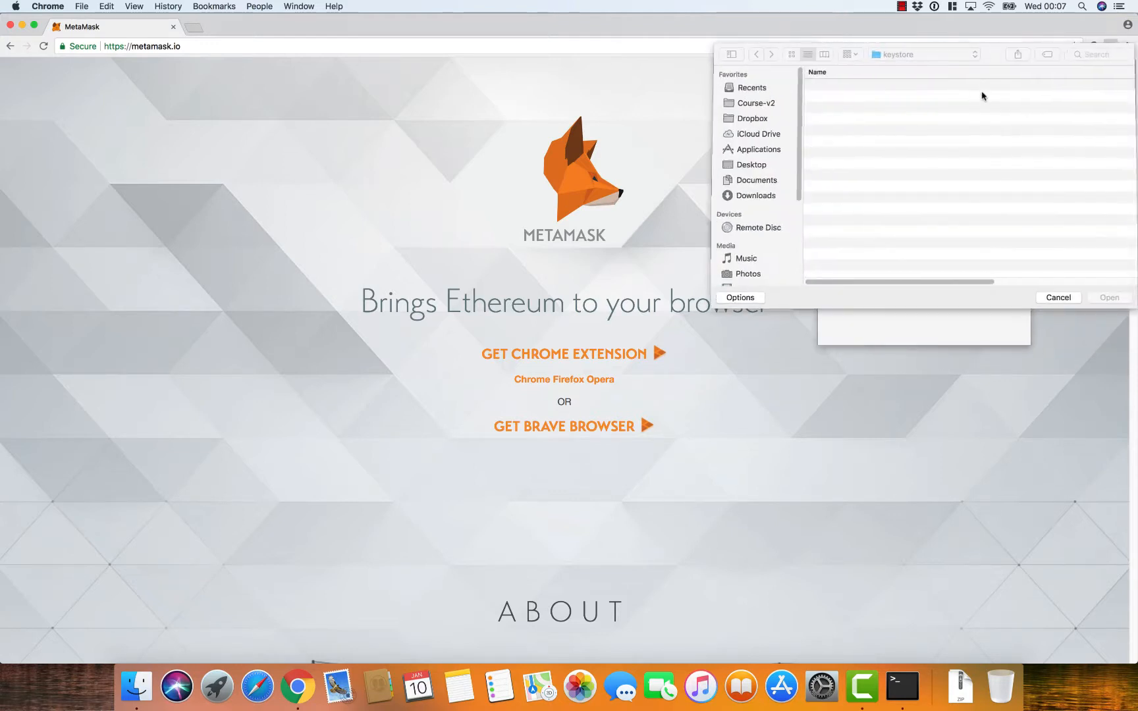
click(970, 115)
double_click(970, 115)
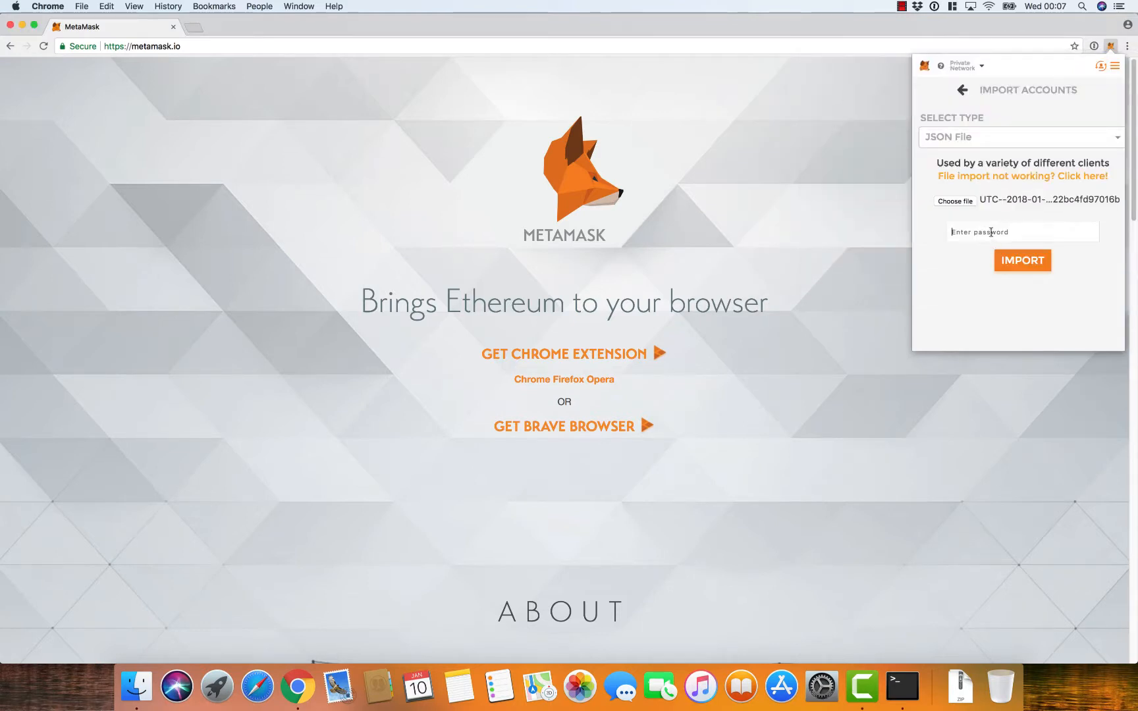
Enter the account password for the chosen keystore file and import the account.
click(991, 232)
text(••••••••)
click(1022, 260)
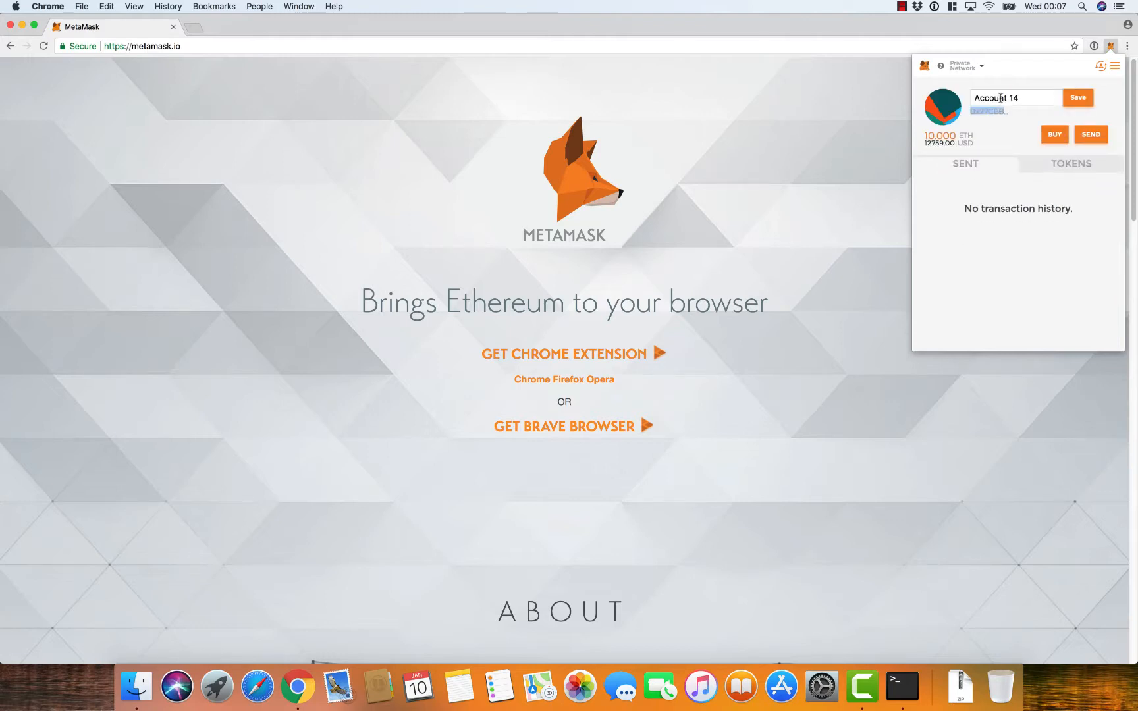
Rename the third imported account as Private 3 and close MetaMask's popup.
triple_click(1000, 98)
text(Private 3)
key(Return)
click(1110, 47)
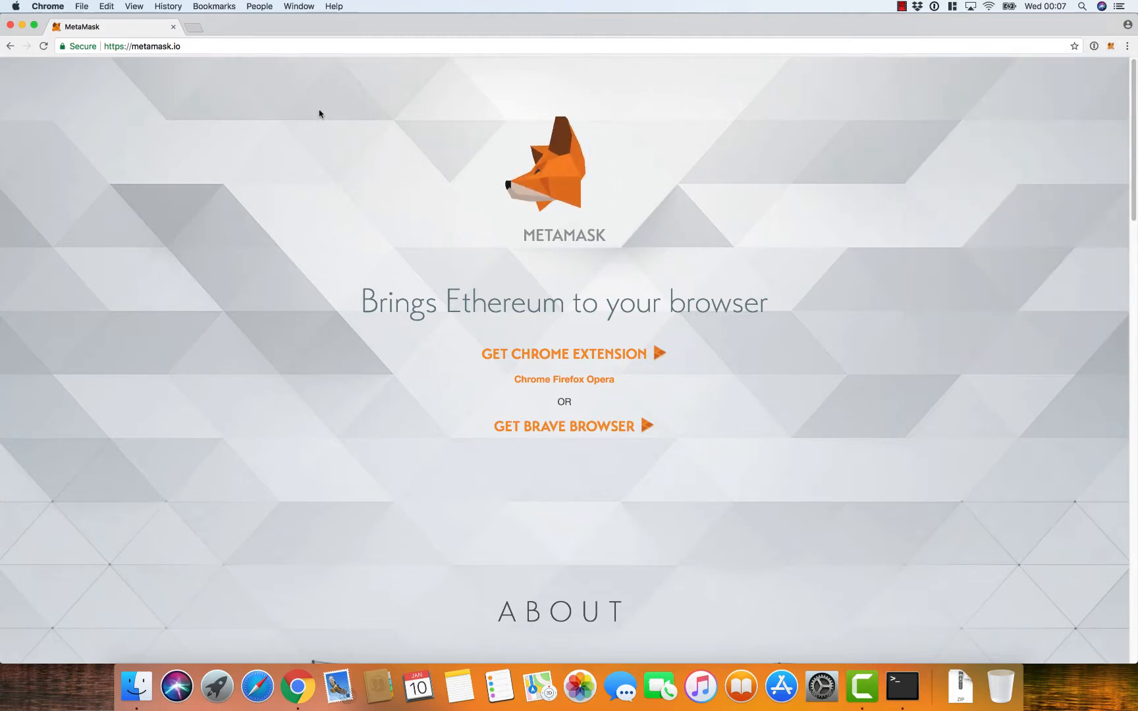
Reopen MetaMask and review the imported Private accounts at the end of its account list.
click(218, 49)
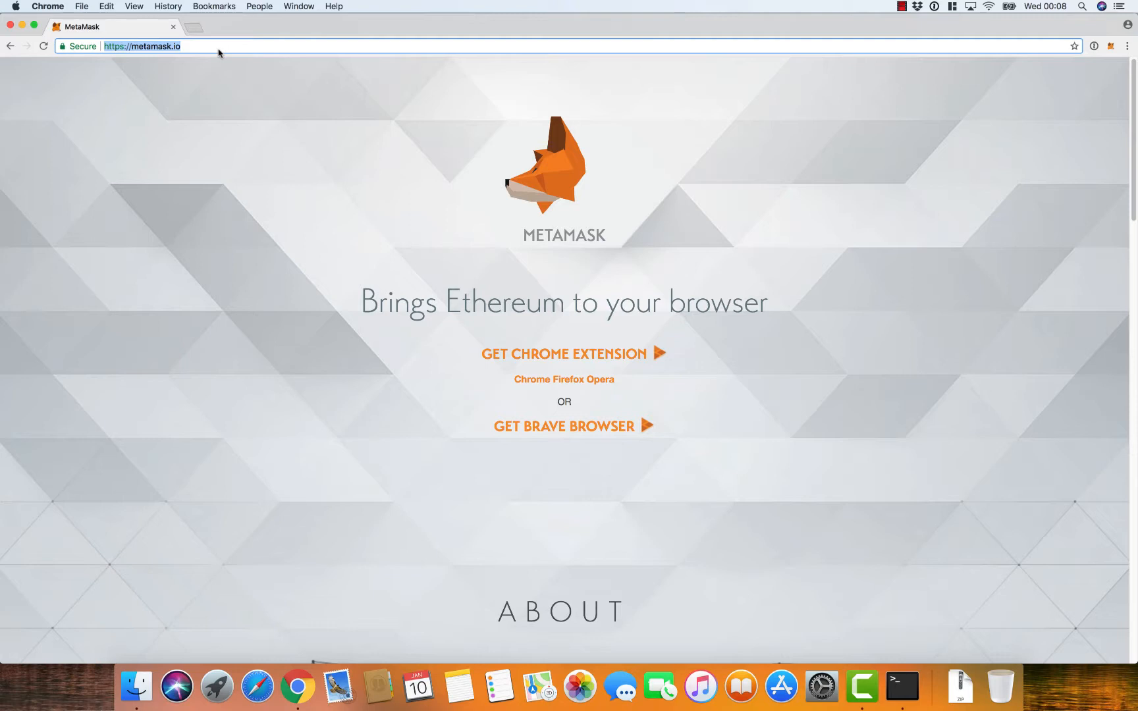
click(1111, 46)
click(1101, 66)
scroll(1067, 140, down, 5)
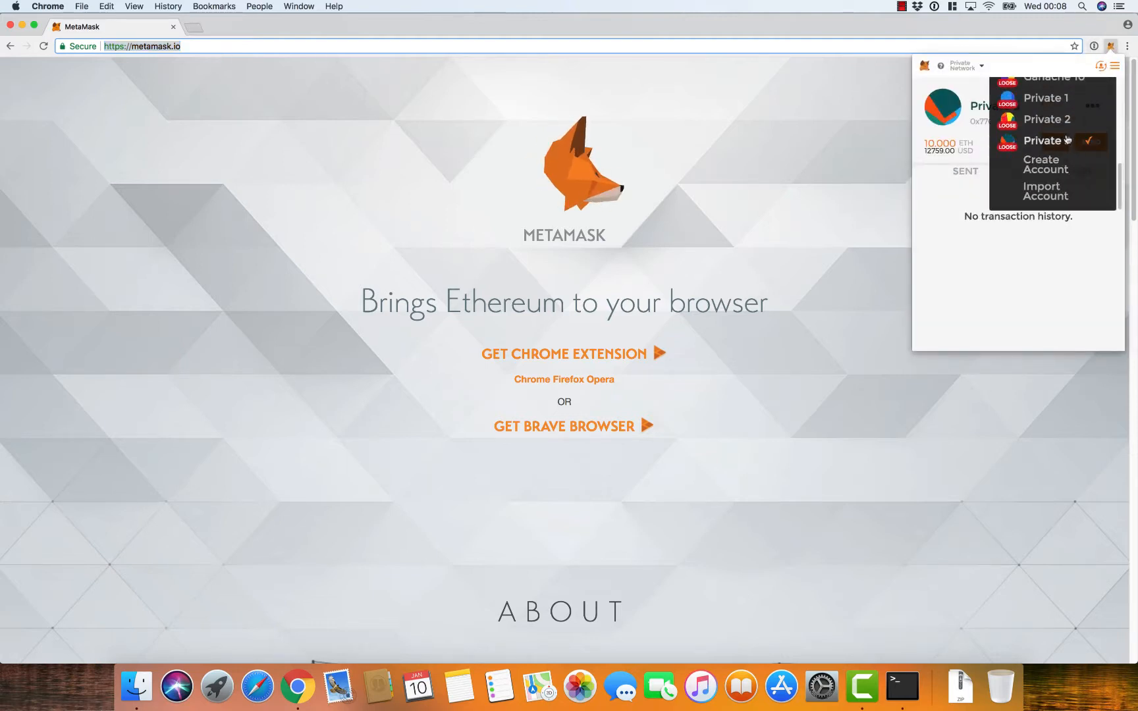
Review MetaMask's account import form with JSON File as the type, including its file import help link, and close the popup.
click(1046, 191)
click(1006, 137)
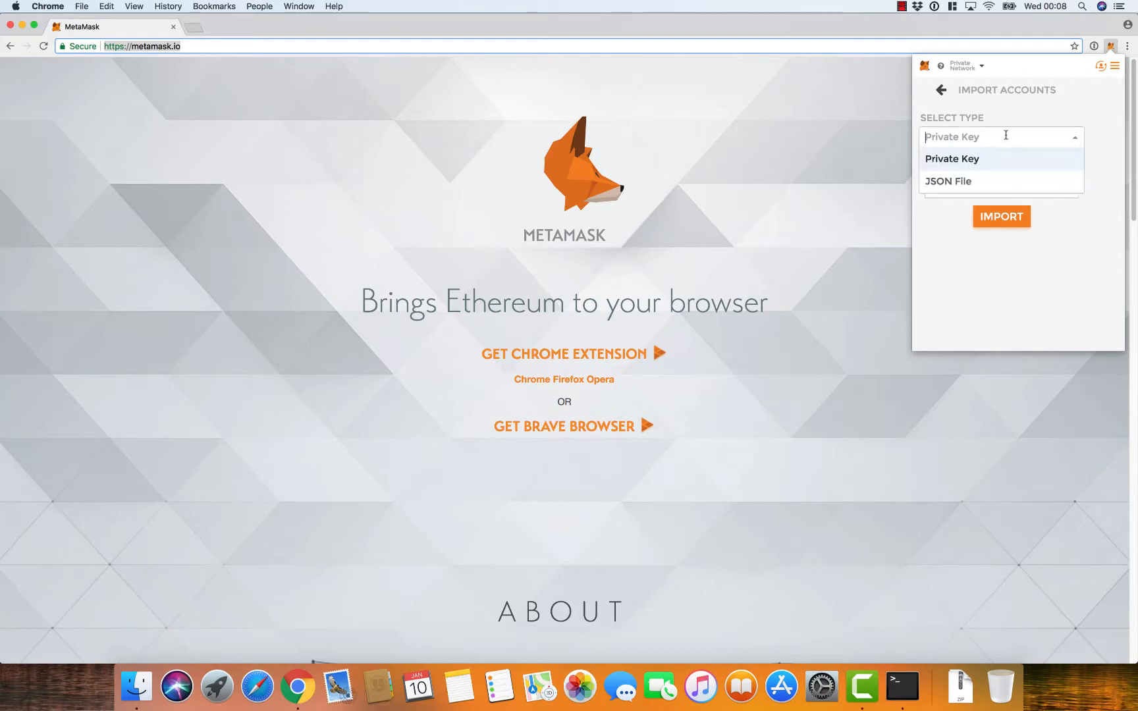
click(981, 181)
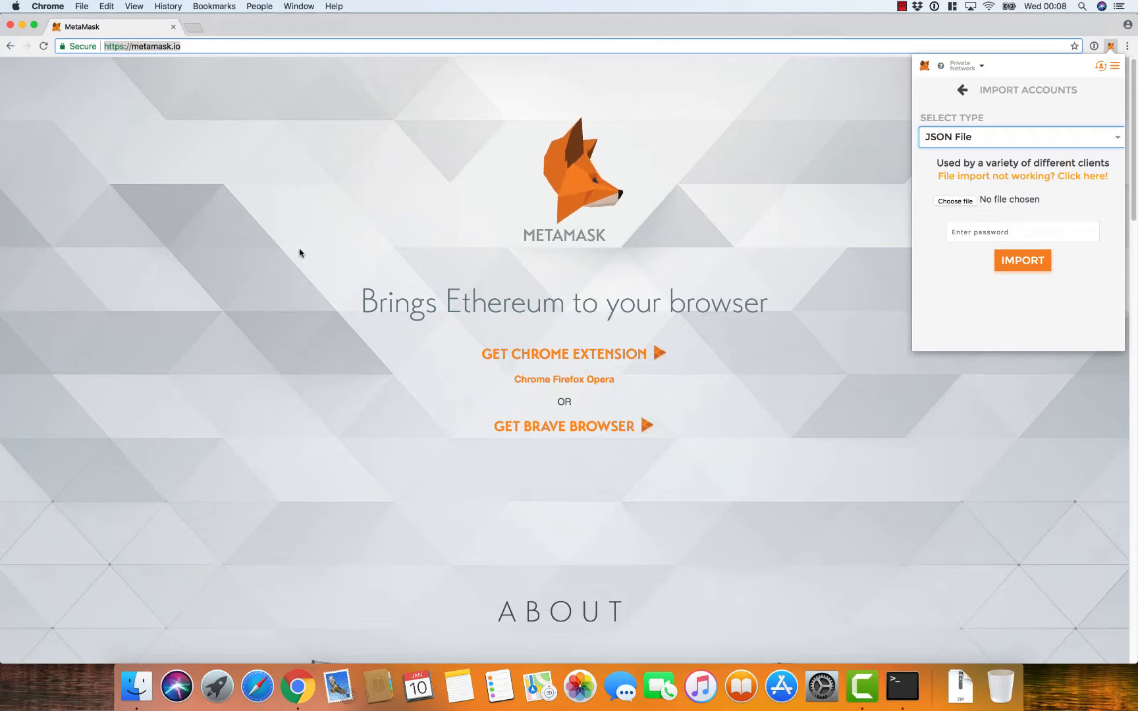
click(266, 235)
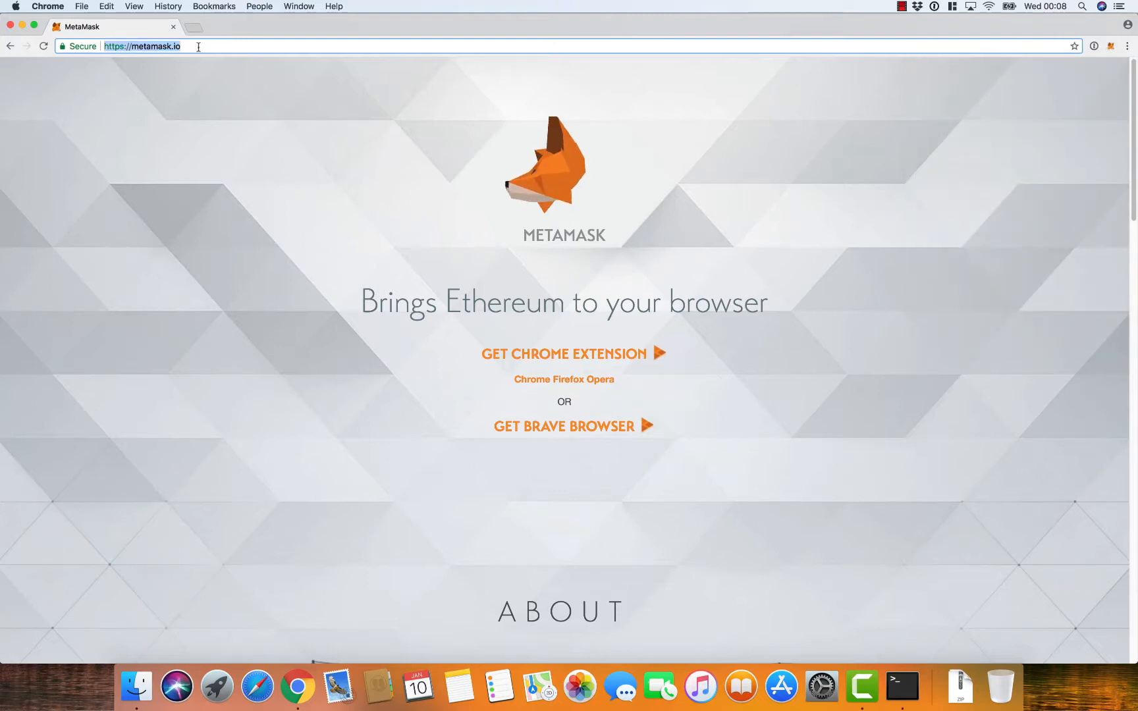
Reopen the recently closed MetaMask FAQ page and copy the extension URL from the Google Chrome workaround for JSON file imports.
click(166, 6)
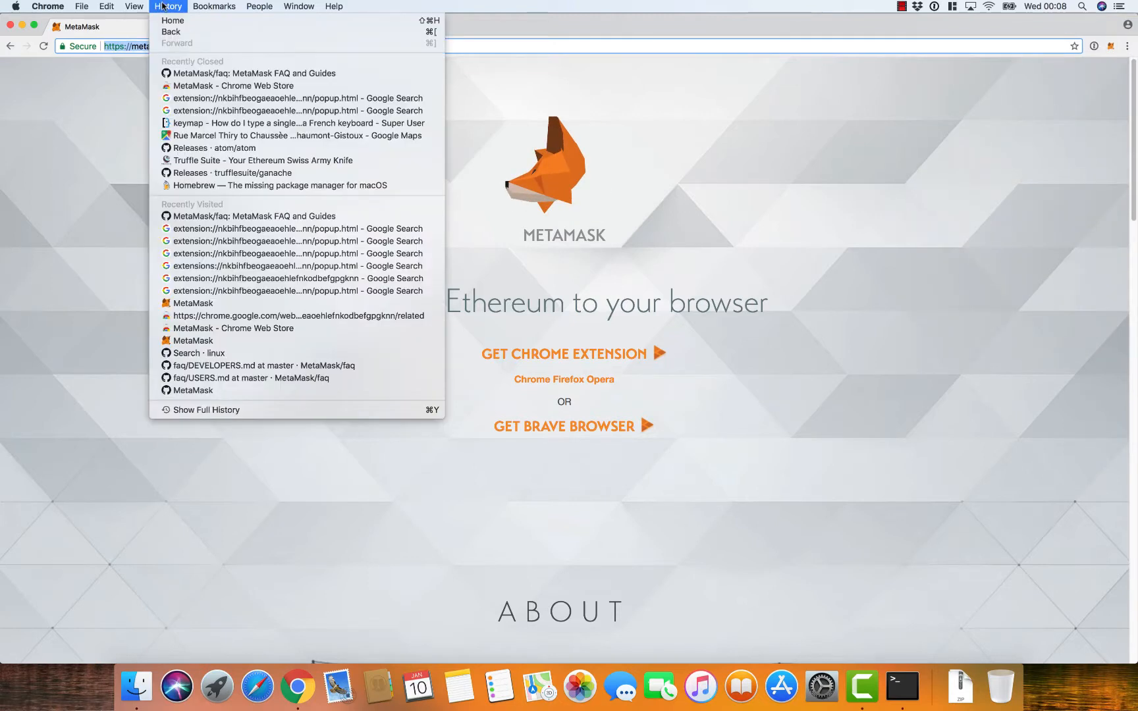
click(192, 73)
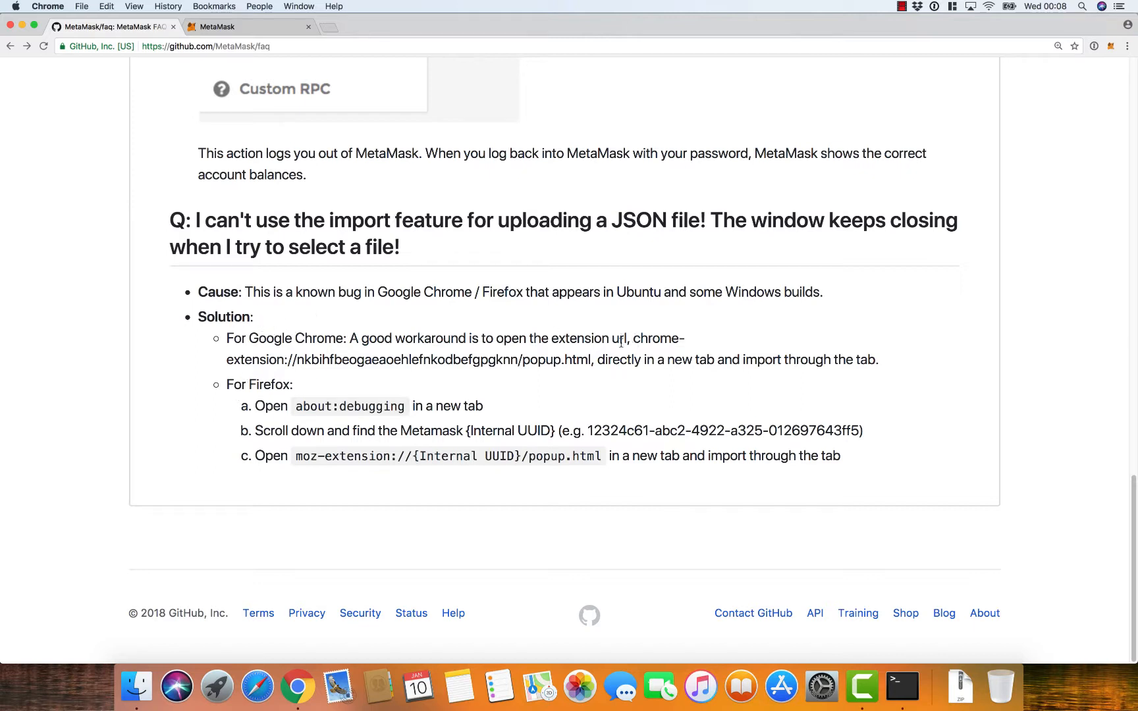
drag(631, 342, 592, 360)
key(super+c)
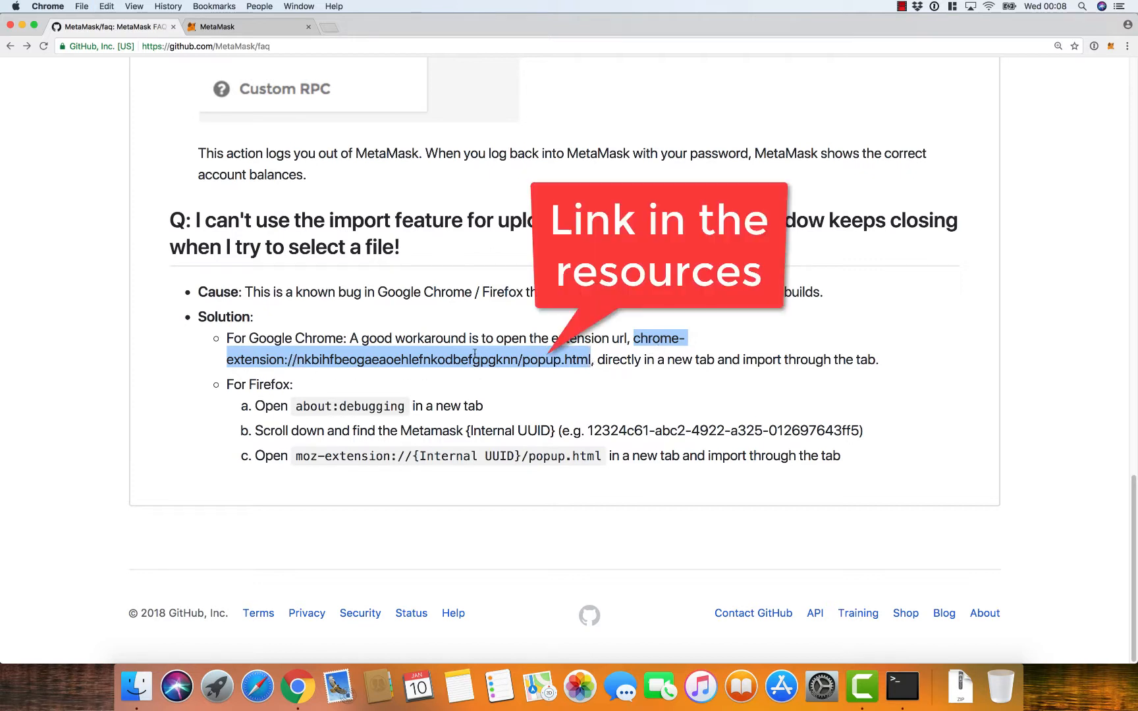
Load the copied chrome-extension popup.html address so that MetaMask runs directly in the current browser tab.
click(242, 48)
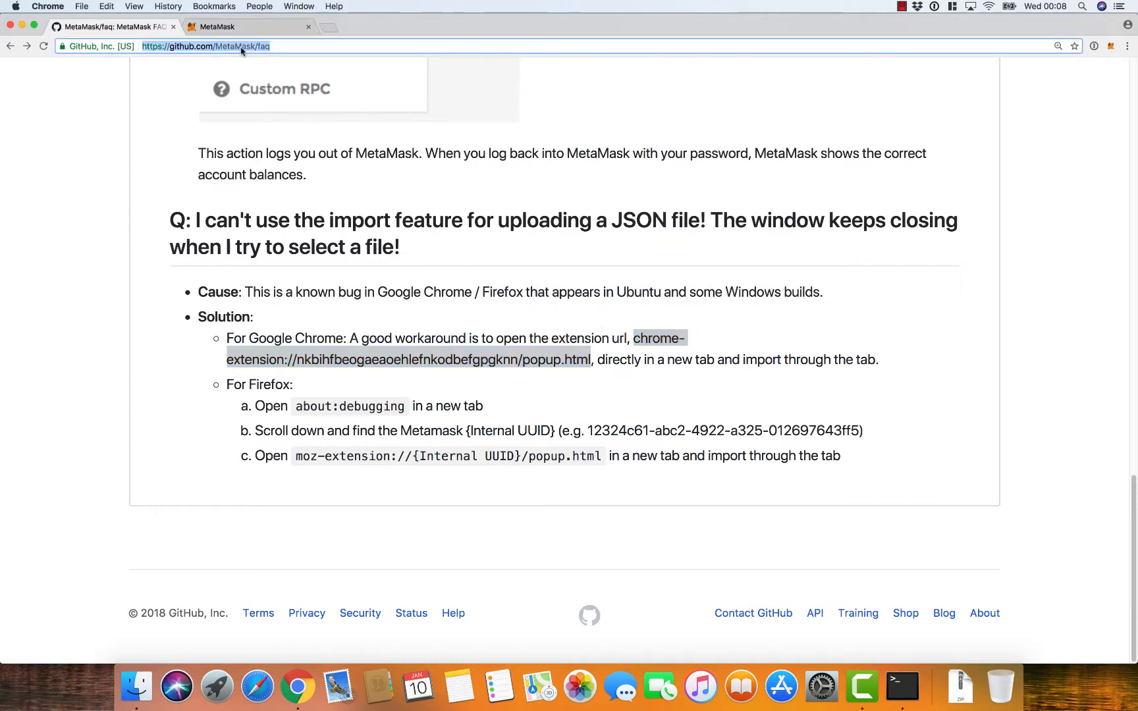
key(super+v)
key(Return)
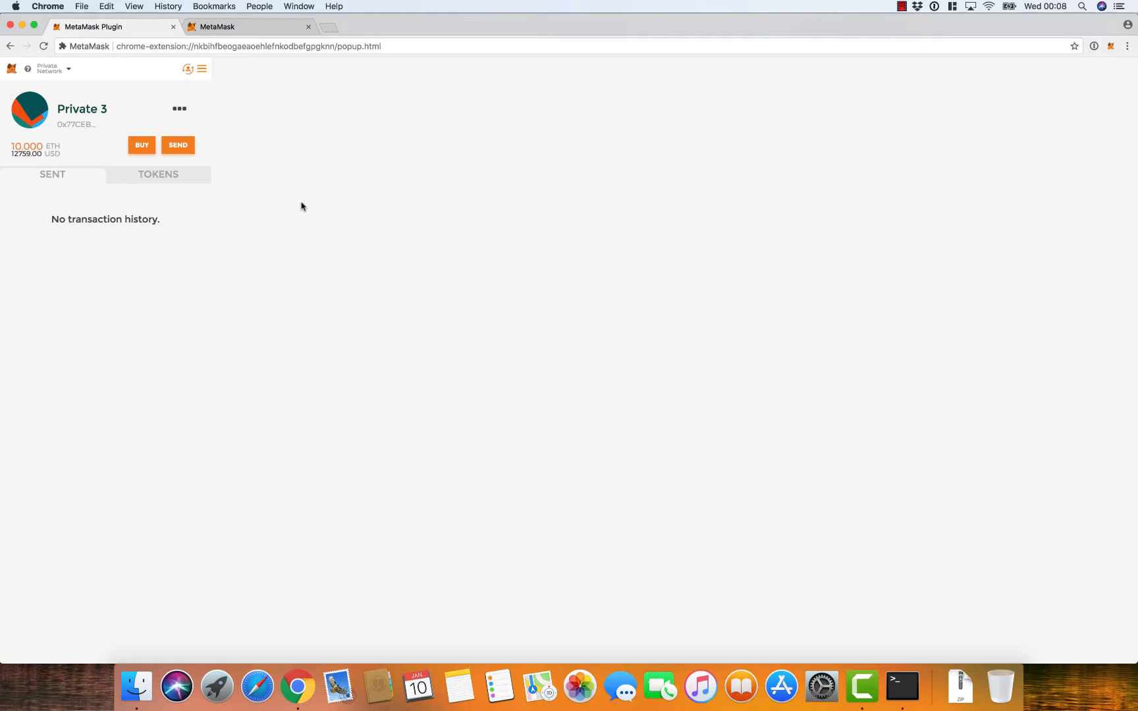
click(1111, 46)
click(1111, 46)
Try an account import with the JSON File type in the MetaMask tab up to the keystore file chooser, and cancel the chooser.
click(188, 68)
scroll(169, 191, down, 5)
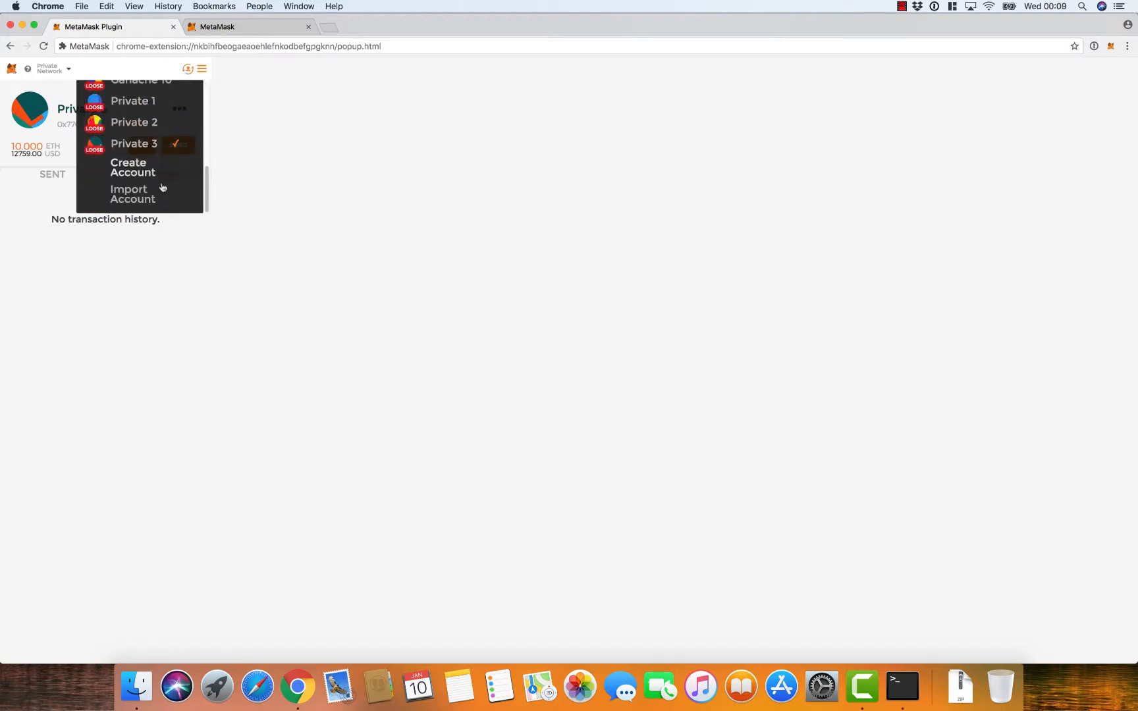
click(140, 188)
click(73, 139)
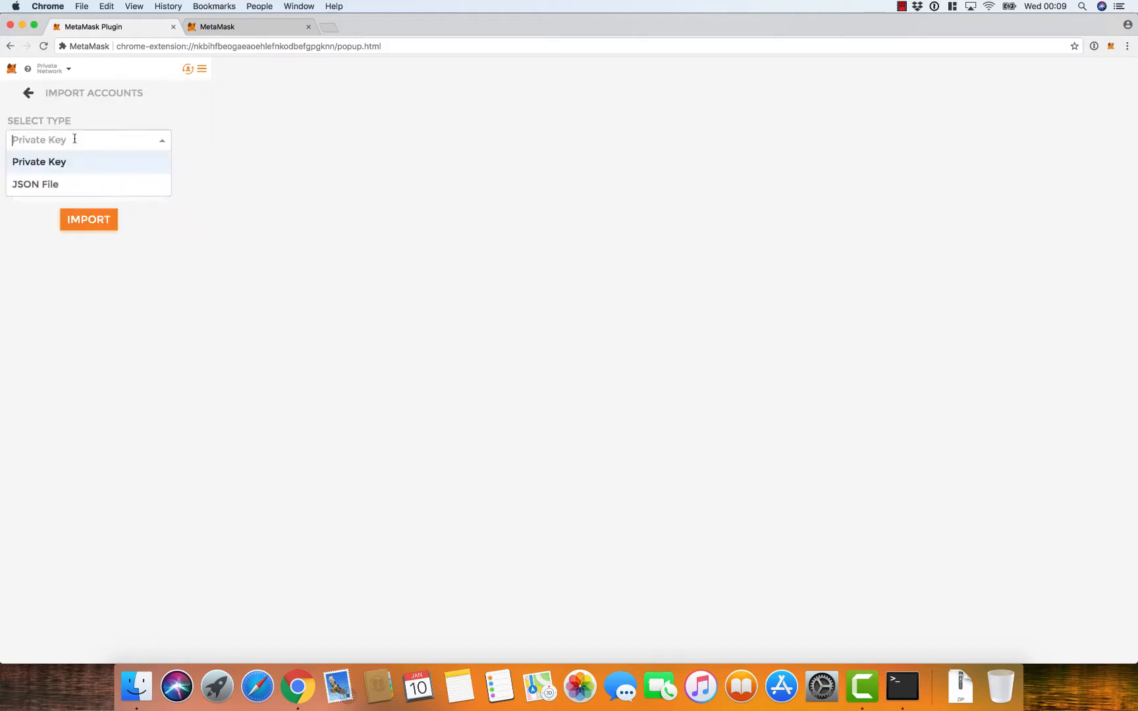
click(61, 181)
click(42, 204)
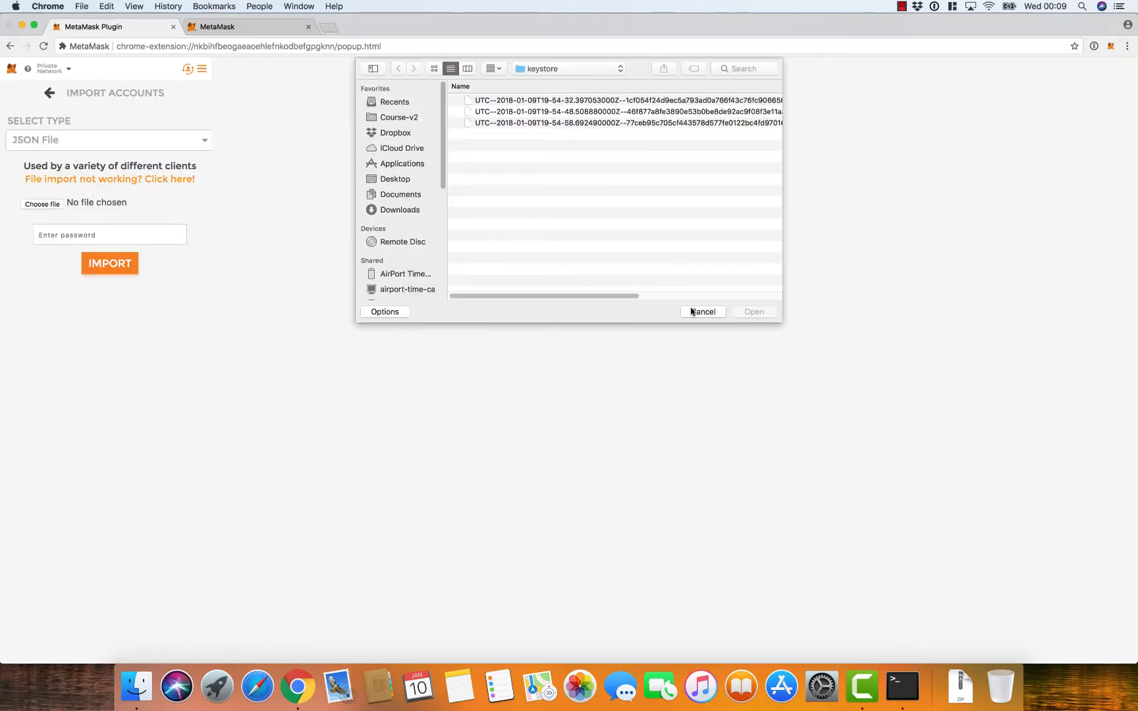
click(703, 313)
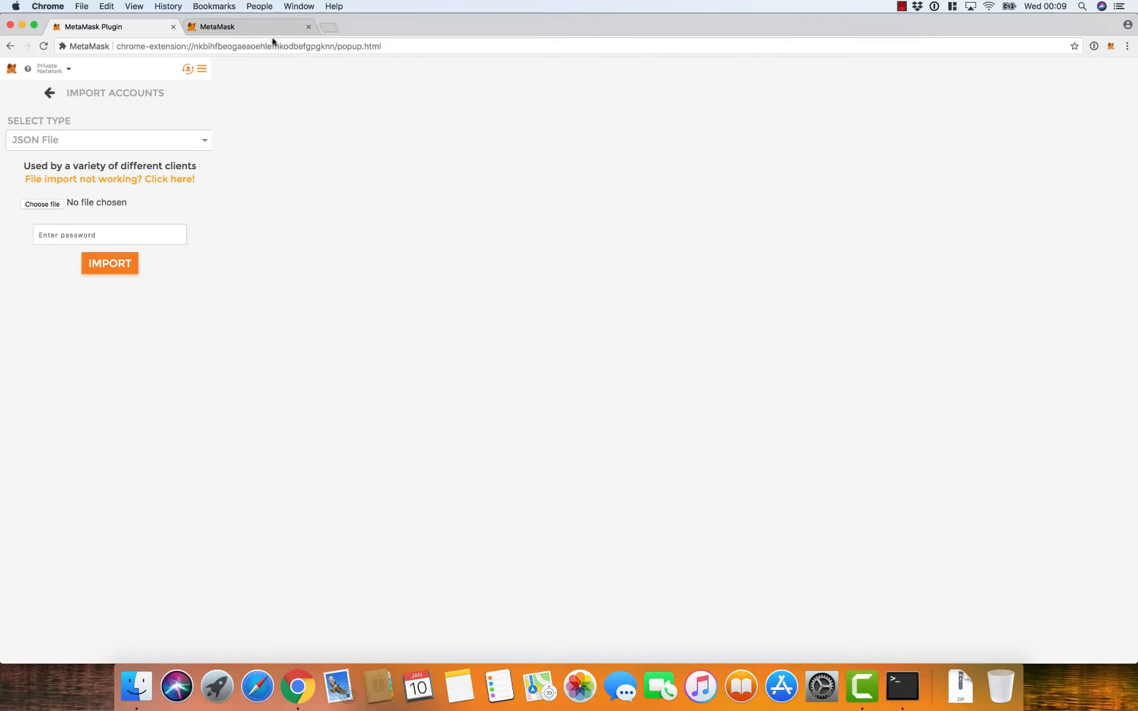
Go back to the MetaMask FAQ page and examine its Firefox workaround for importing JSON files.
click(270, 27)
click(109, 27)
click(10, 47)
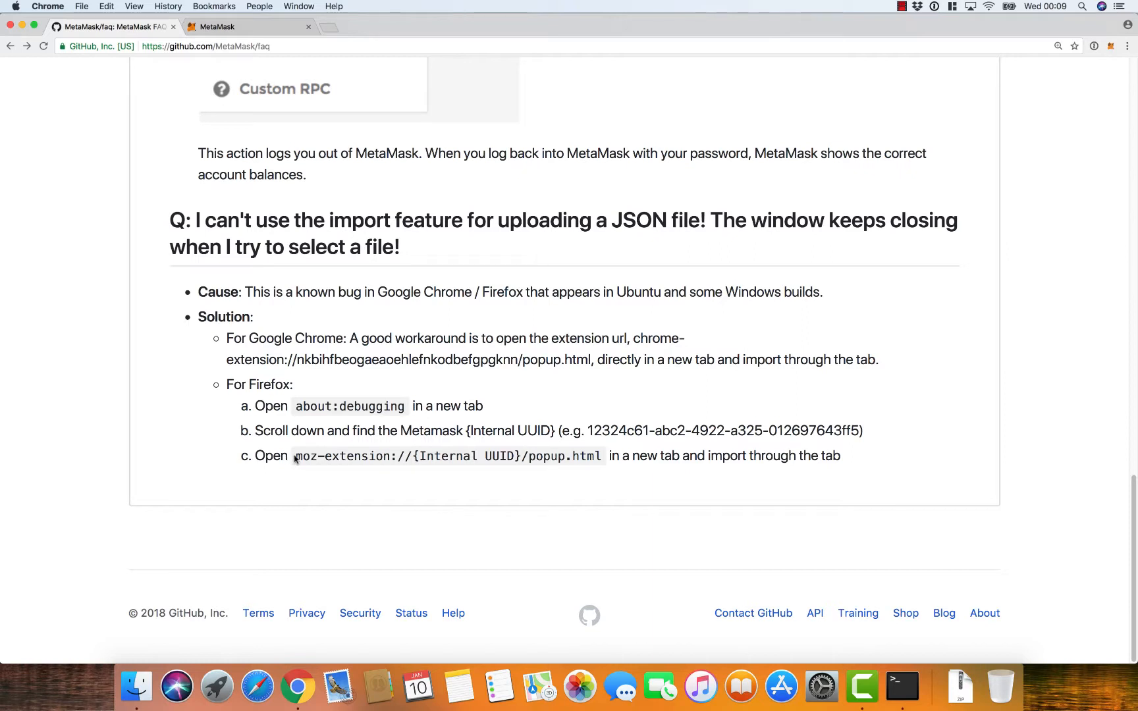
double_click(360, 457)
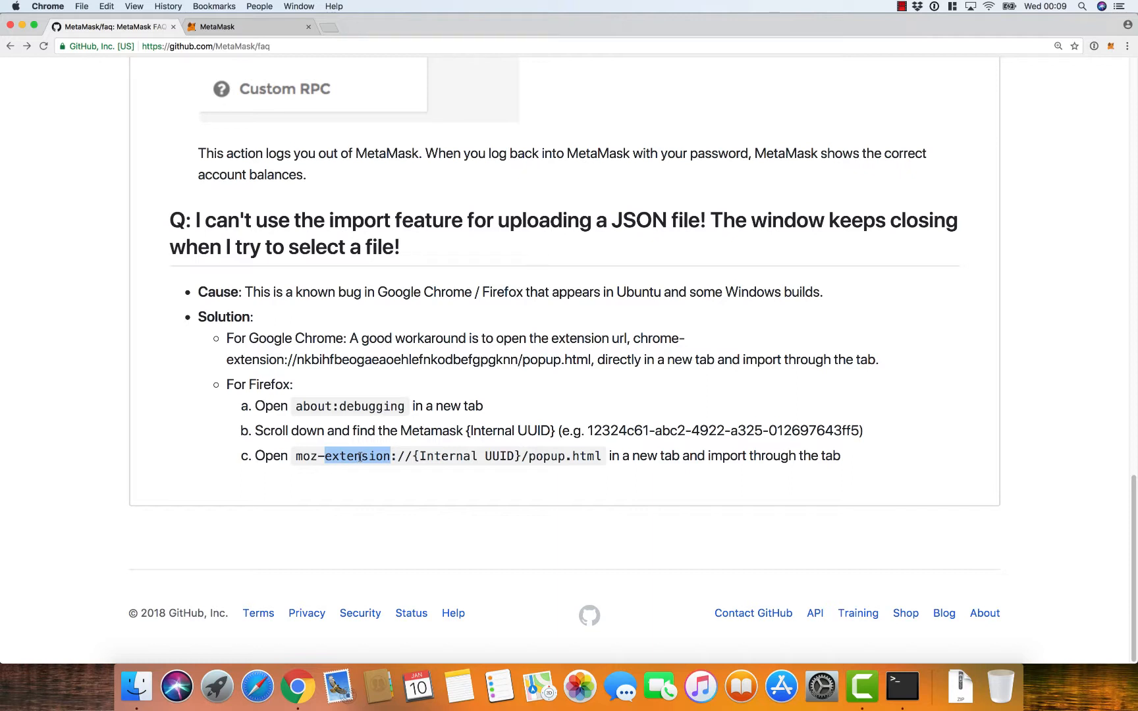
Open MetaMask's popup and check the balances of the Private 1, Private 2 and Private 3 accounts in turn.
click(1113, 46)
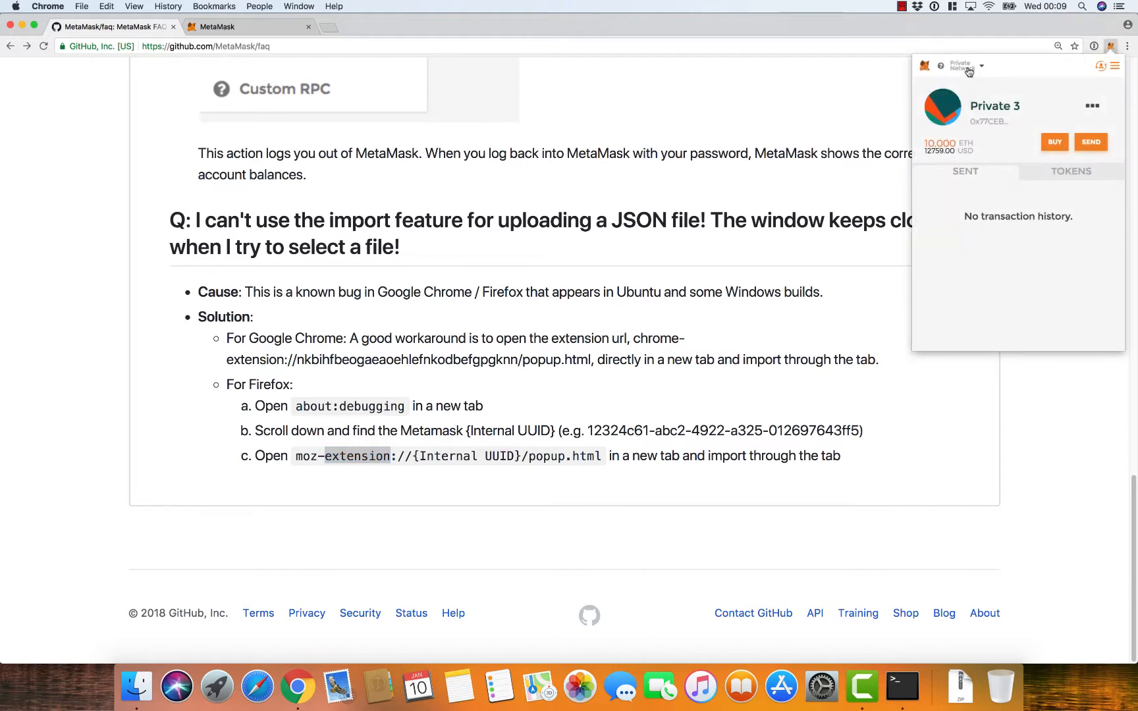
click(1102, 67)
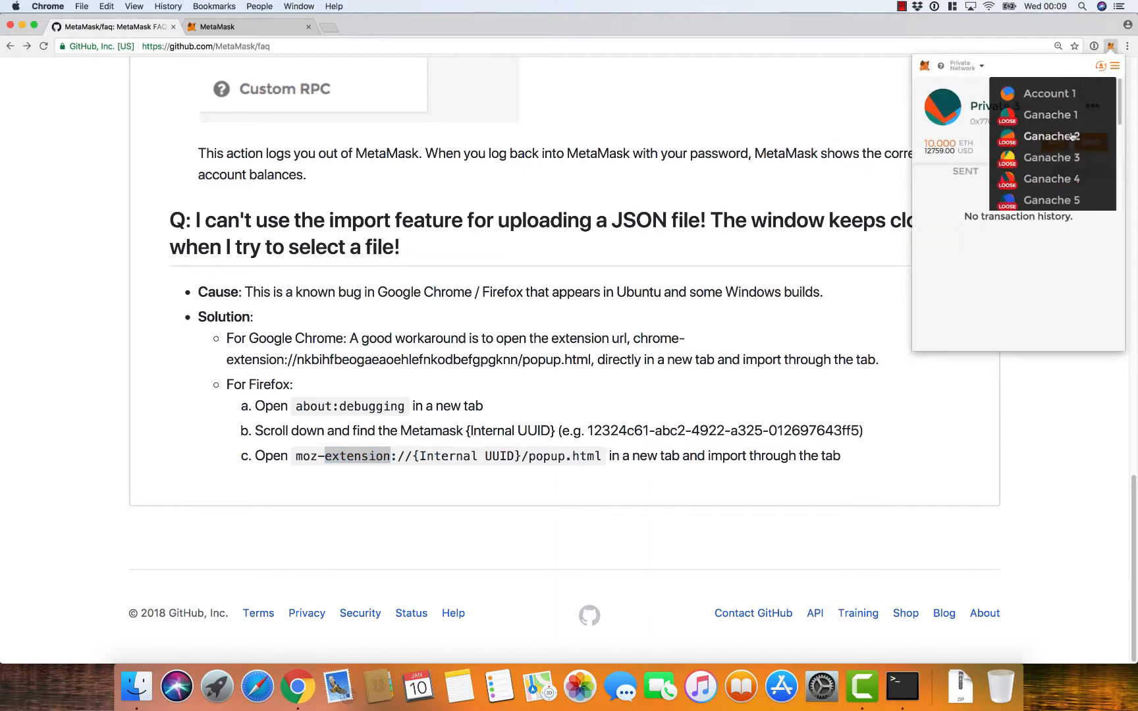
scroll(1068, 162, down, 5)
click(1054, 99)
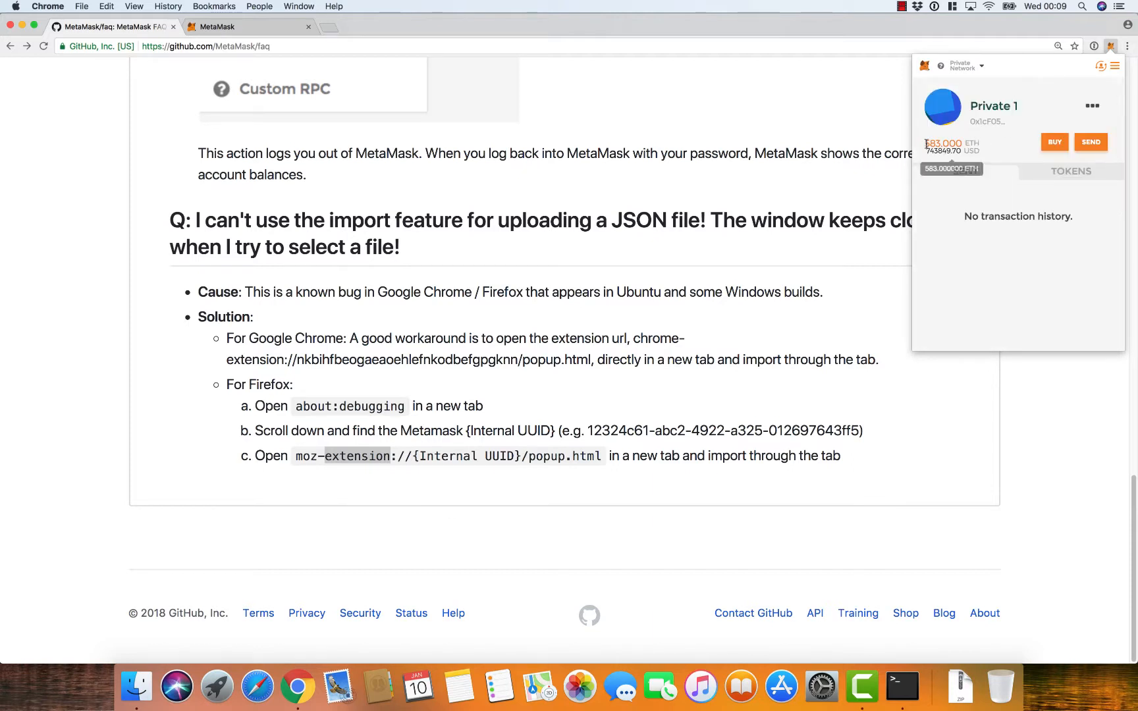
click(1102, 71)
scroll(1051, 130, down, 5)
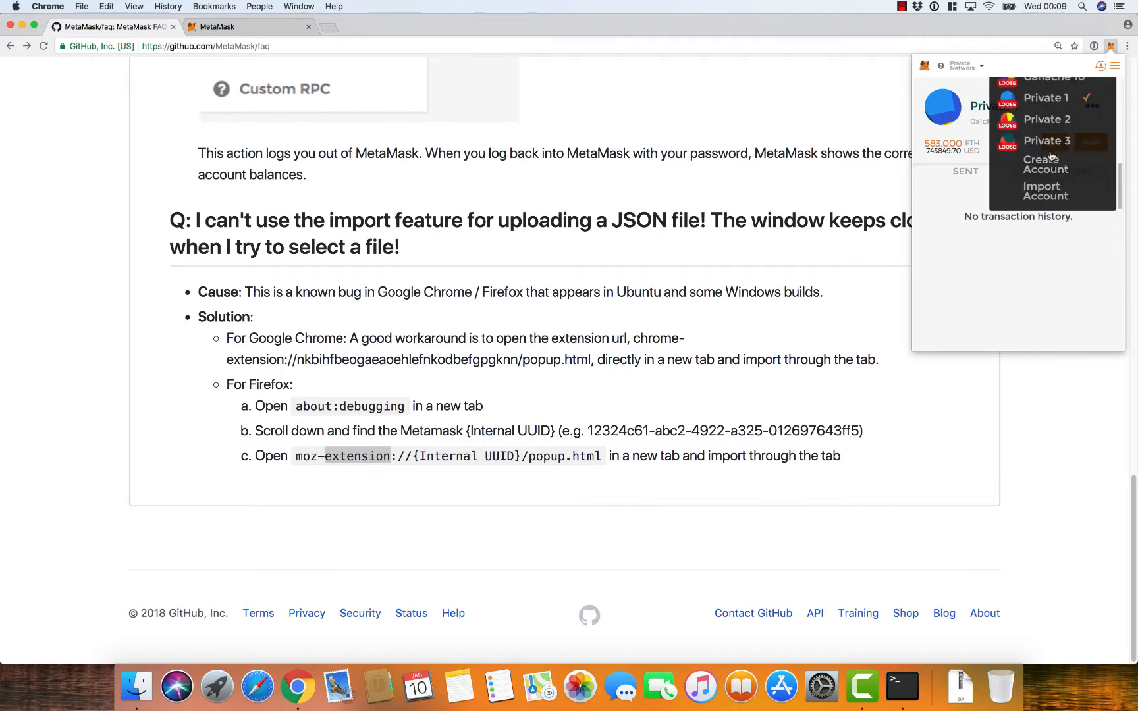
click(1051, 130)
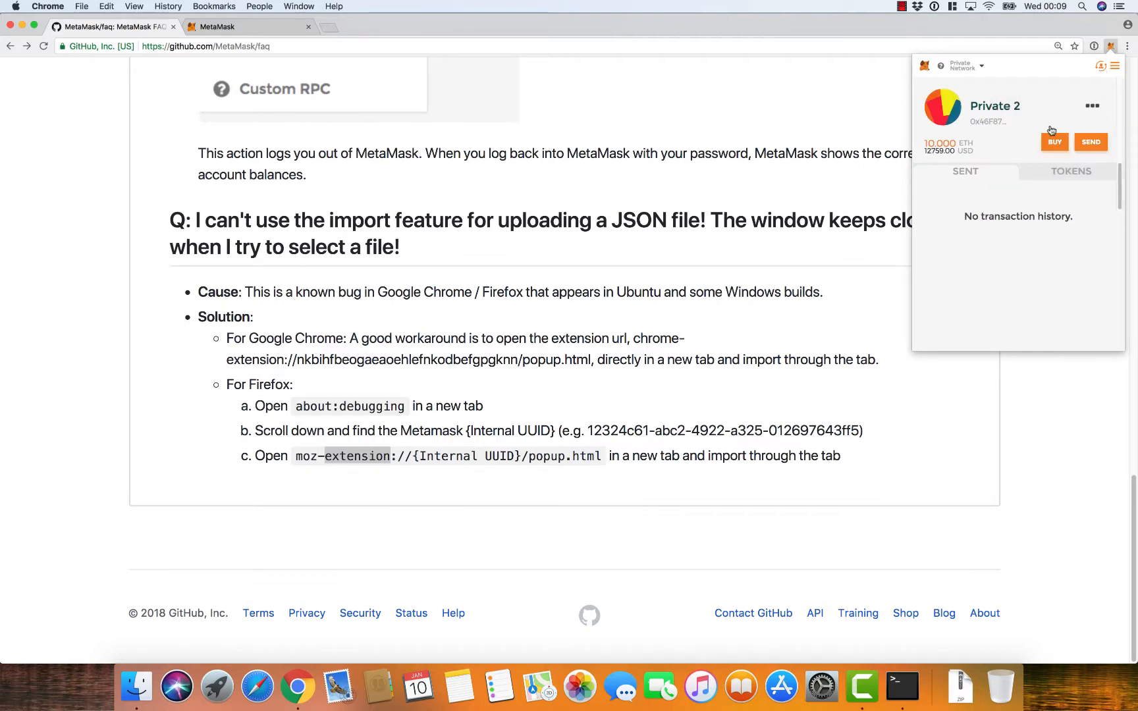
click(1102, 67)
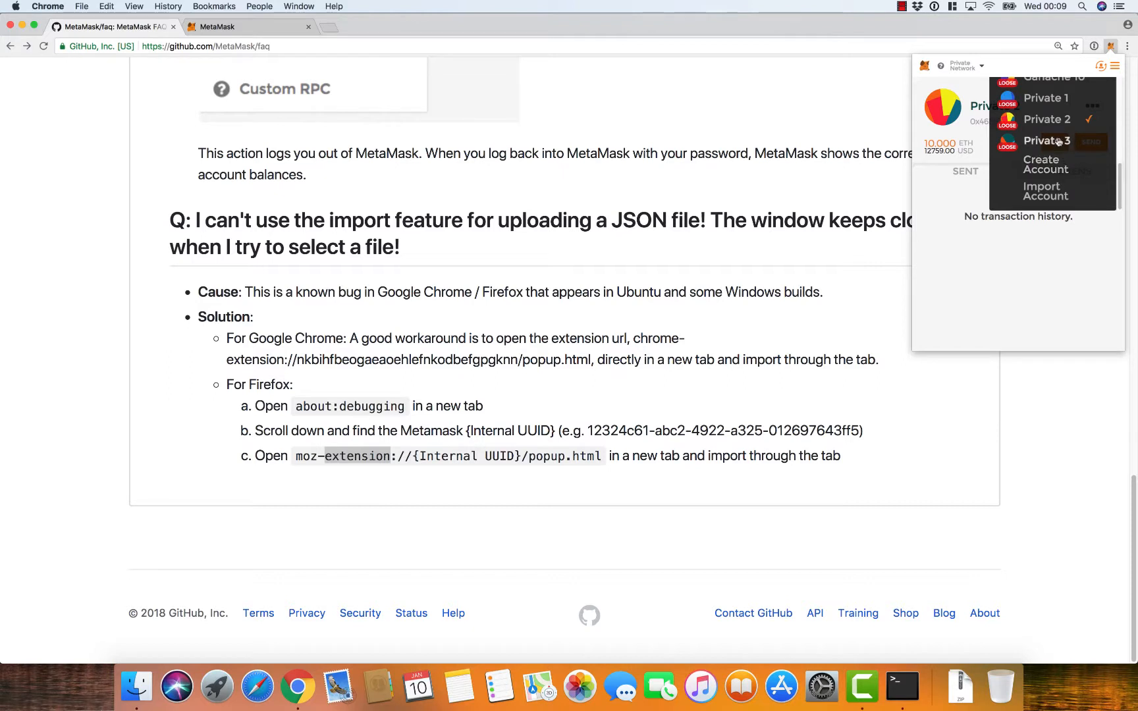
click(1050, 140)
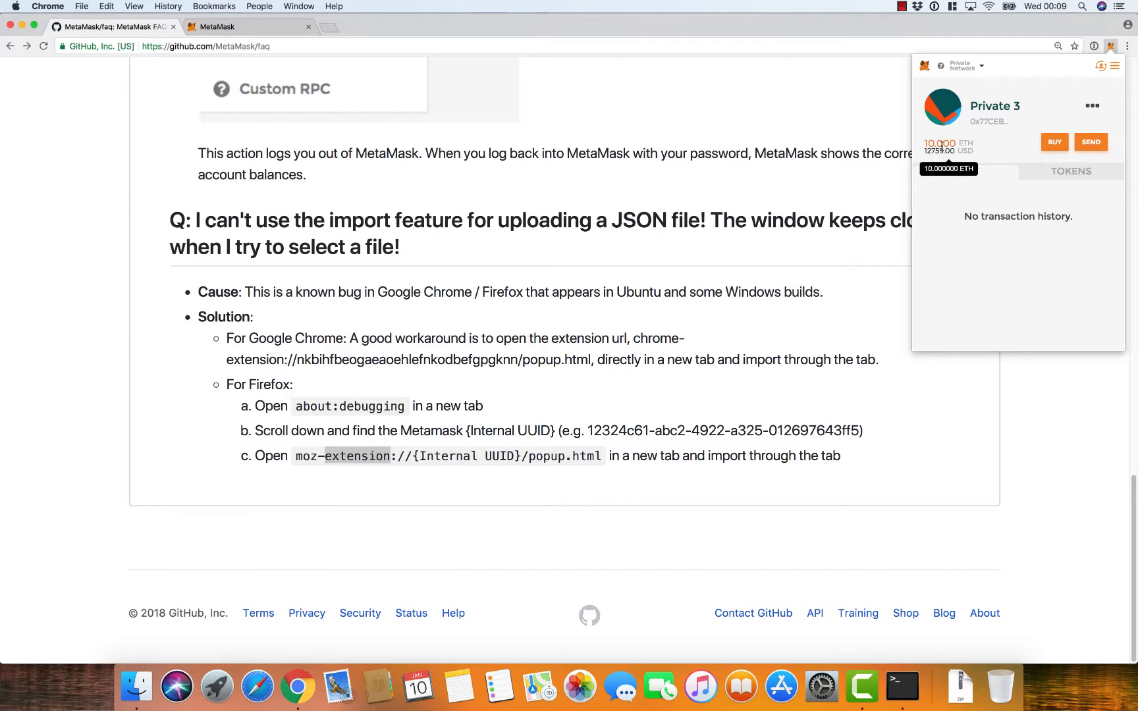
Switch back to the Private 1 account to check its balance again.
click(1099, 68)
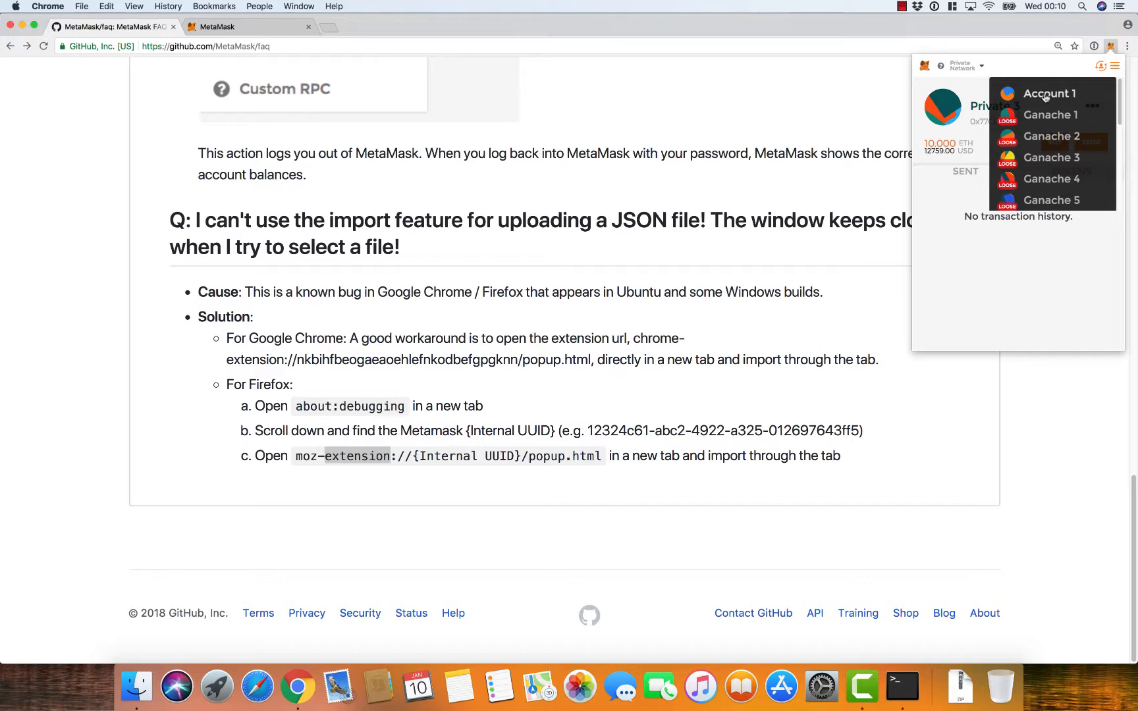
click(936, 177)
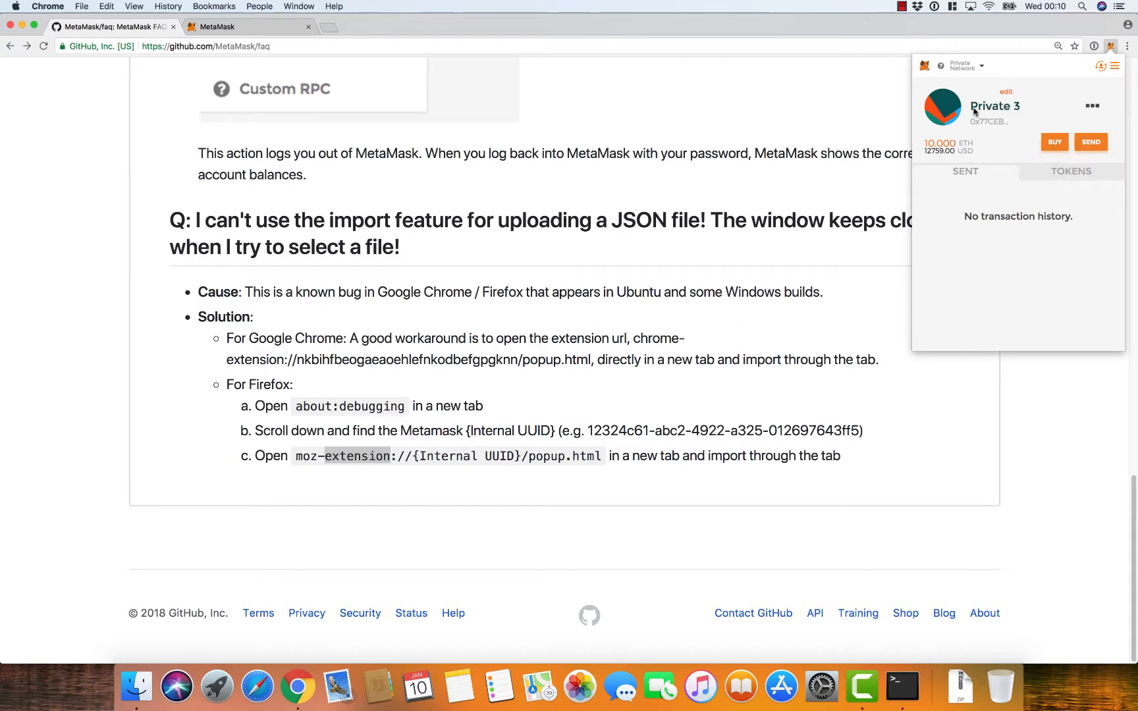
click(1100, 67)
scroll(1069, 145, down, 5)
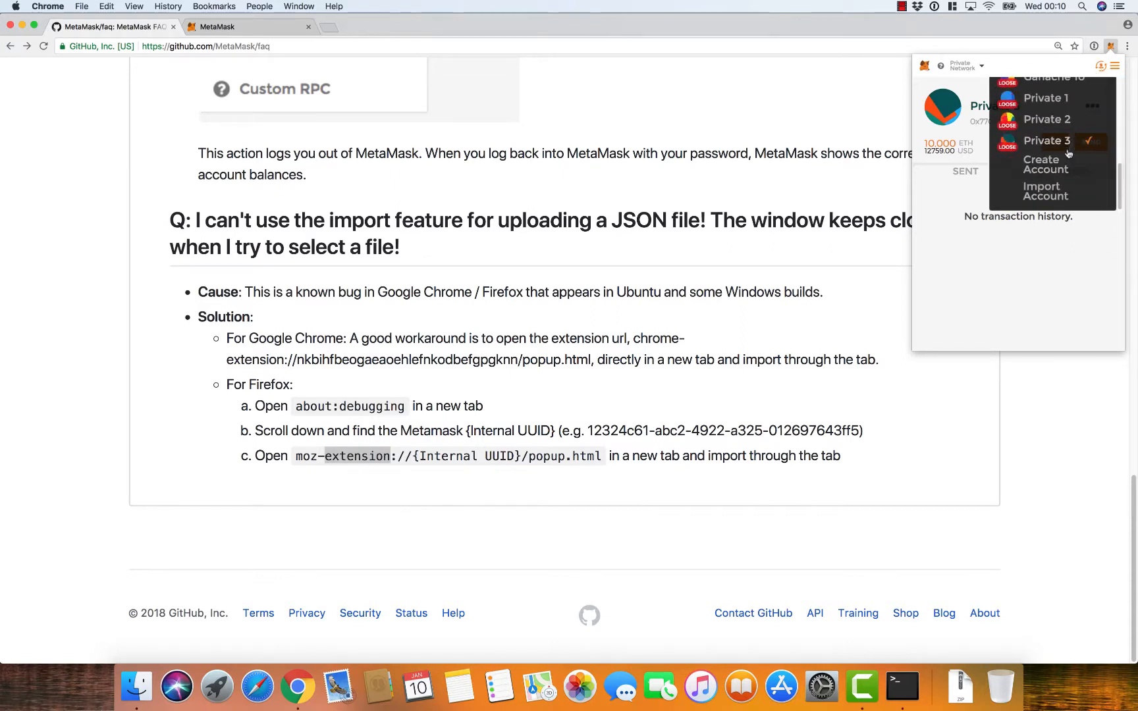
click(1058, 99)
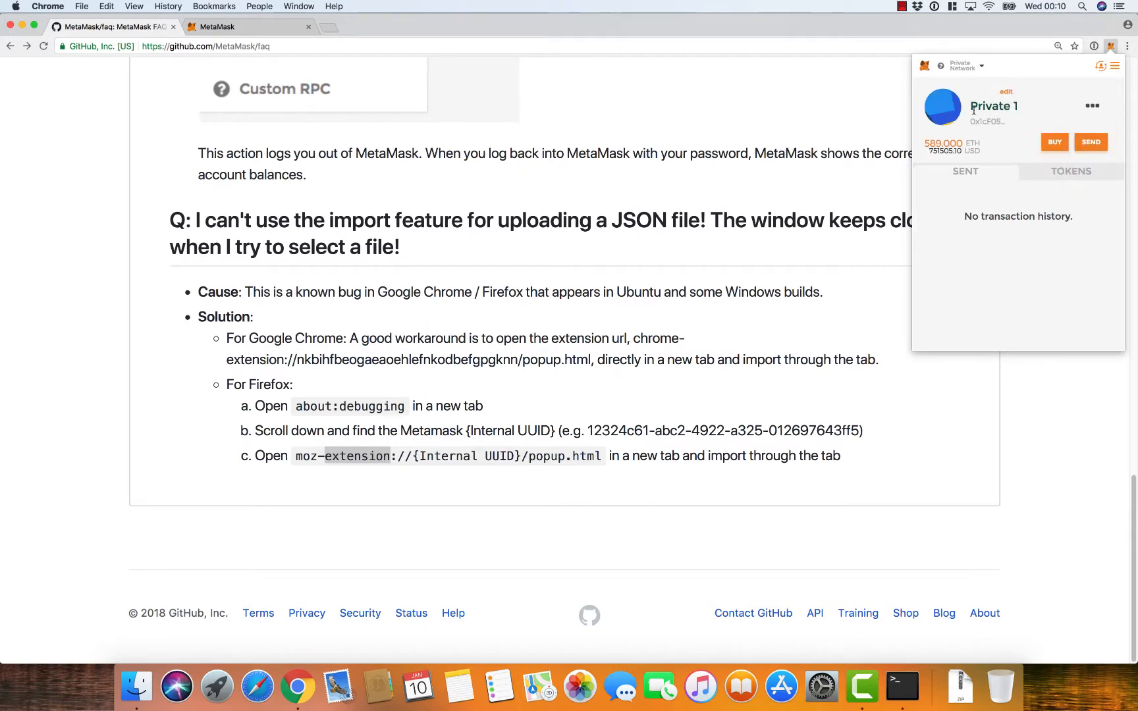
Switch MetaMask's network from the private node to the Main Network.
click(962, 66)
scroll(964, 91, down, 1)
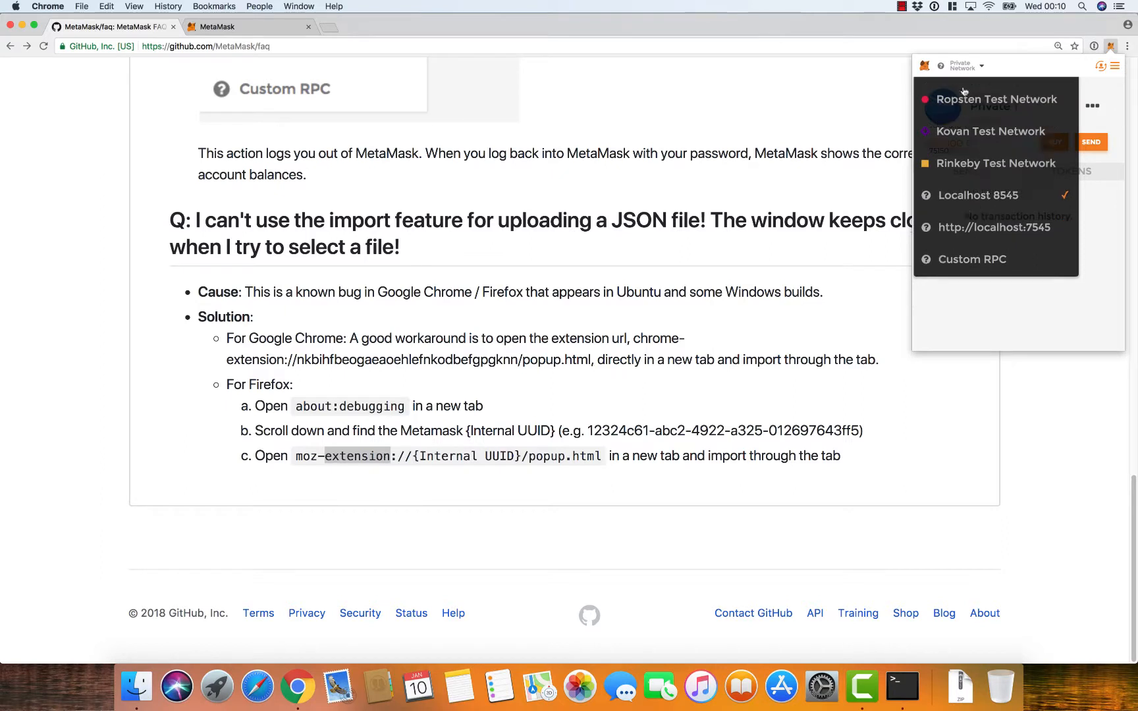
scroll(963, 91, up, 1)
click(964, 91)
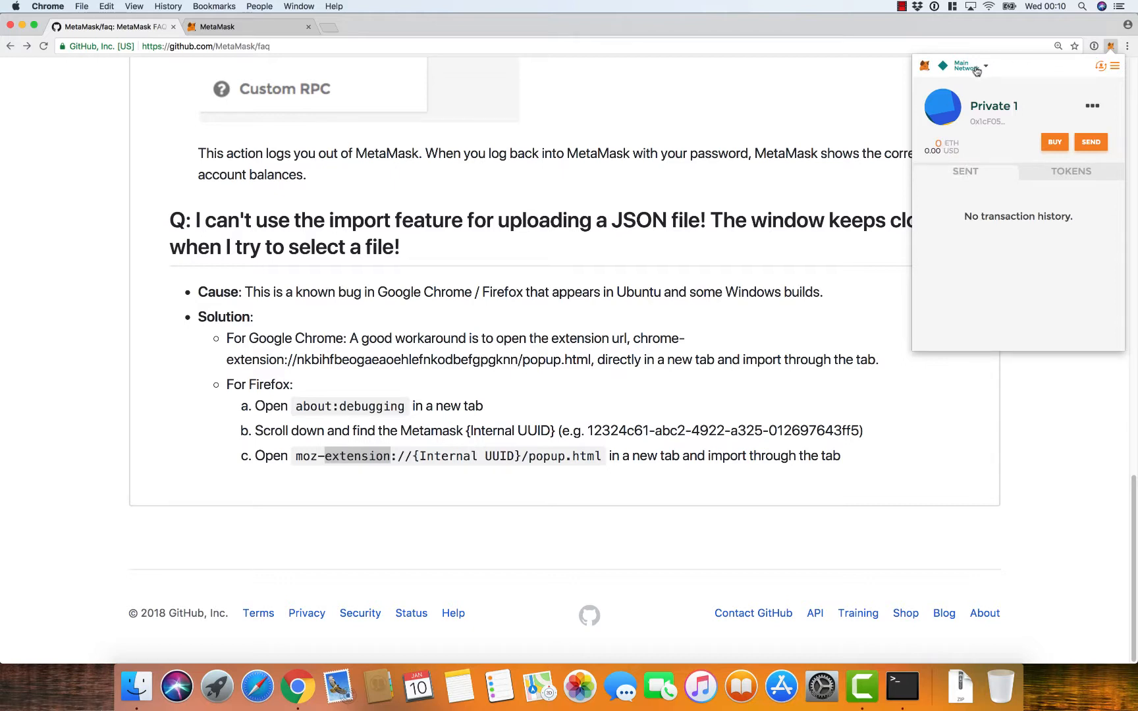
Select Account 1 in MetaMask and open its account options.
click(1101, 66)
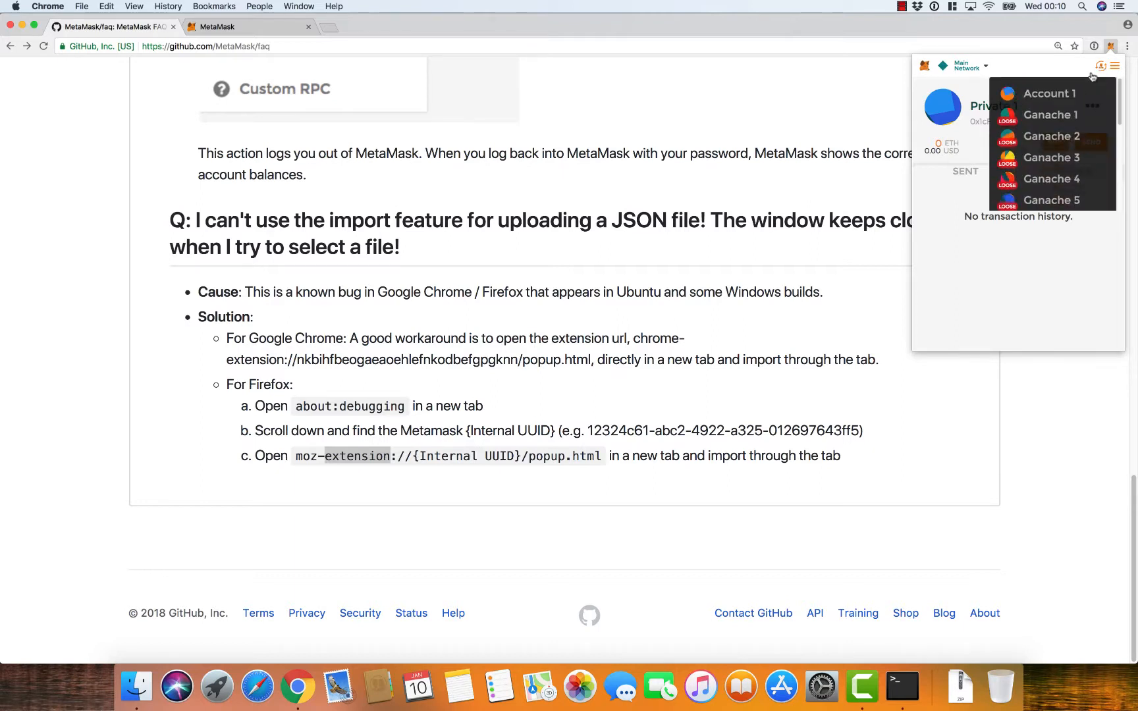
click(1057, 94)
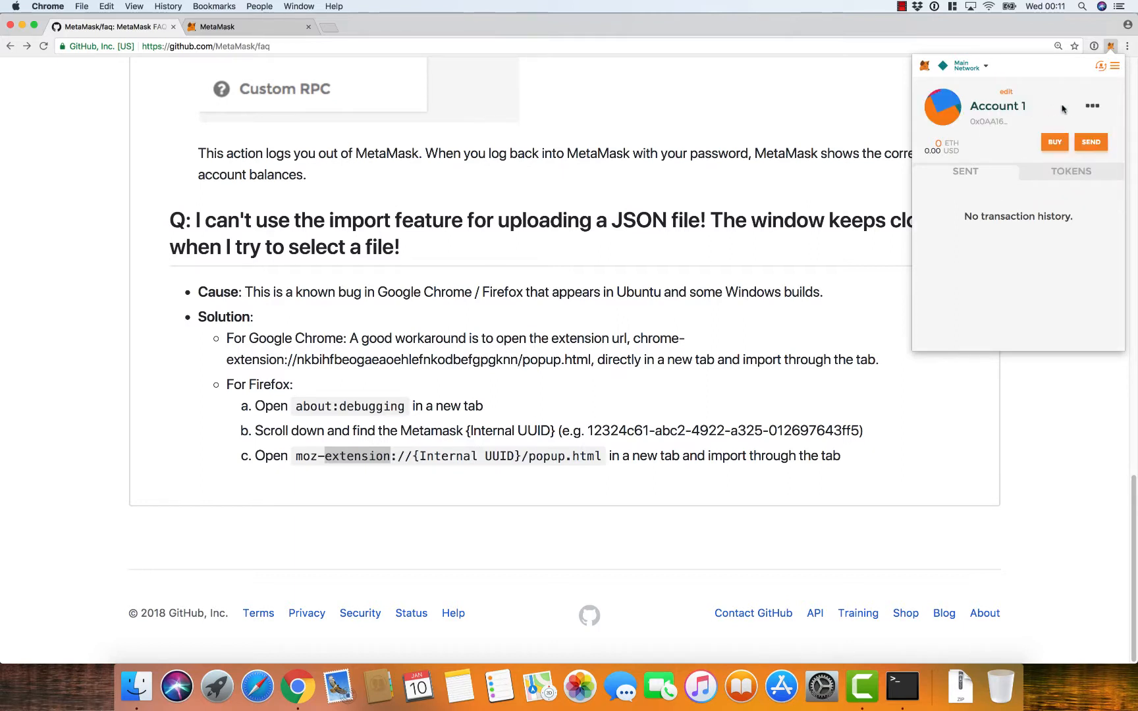
click(1095, 106)
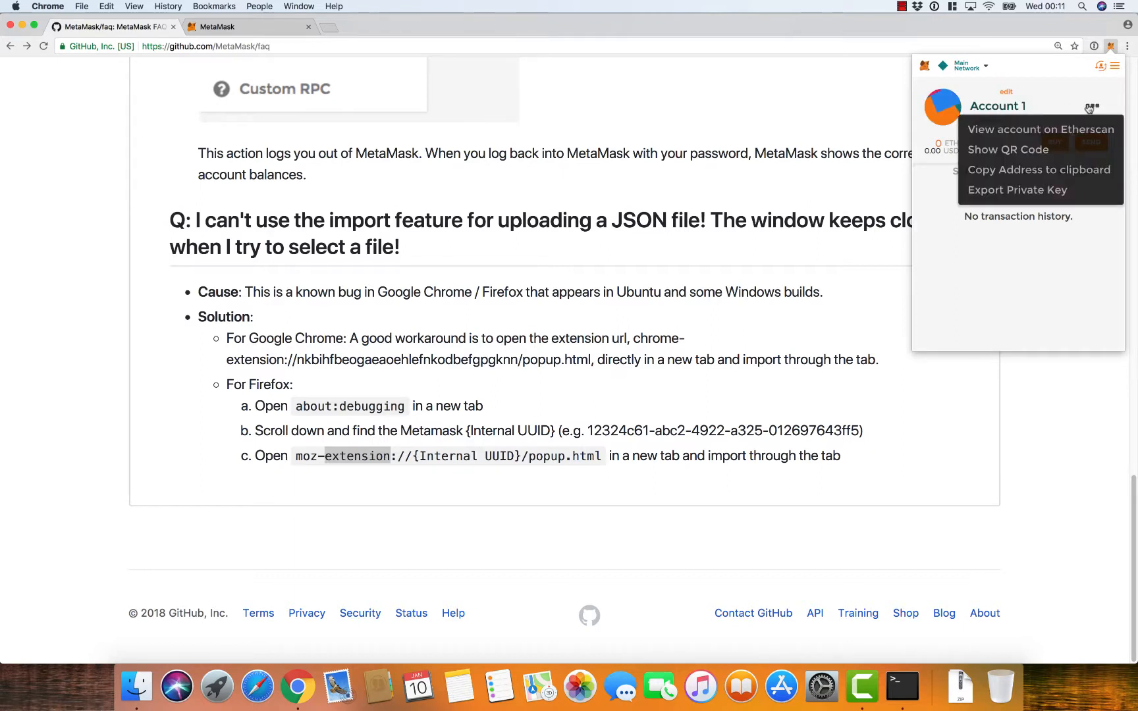